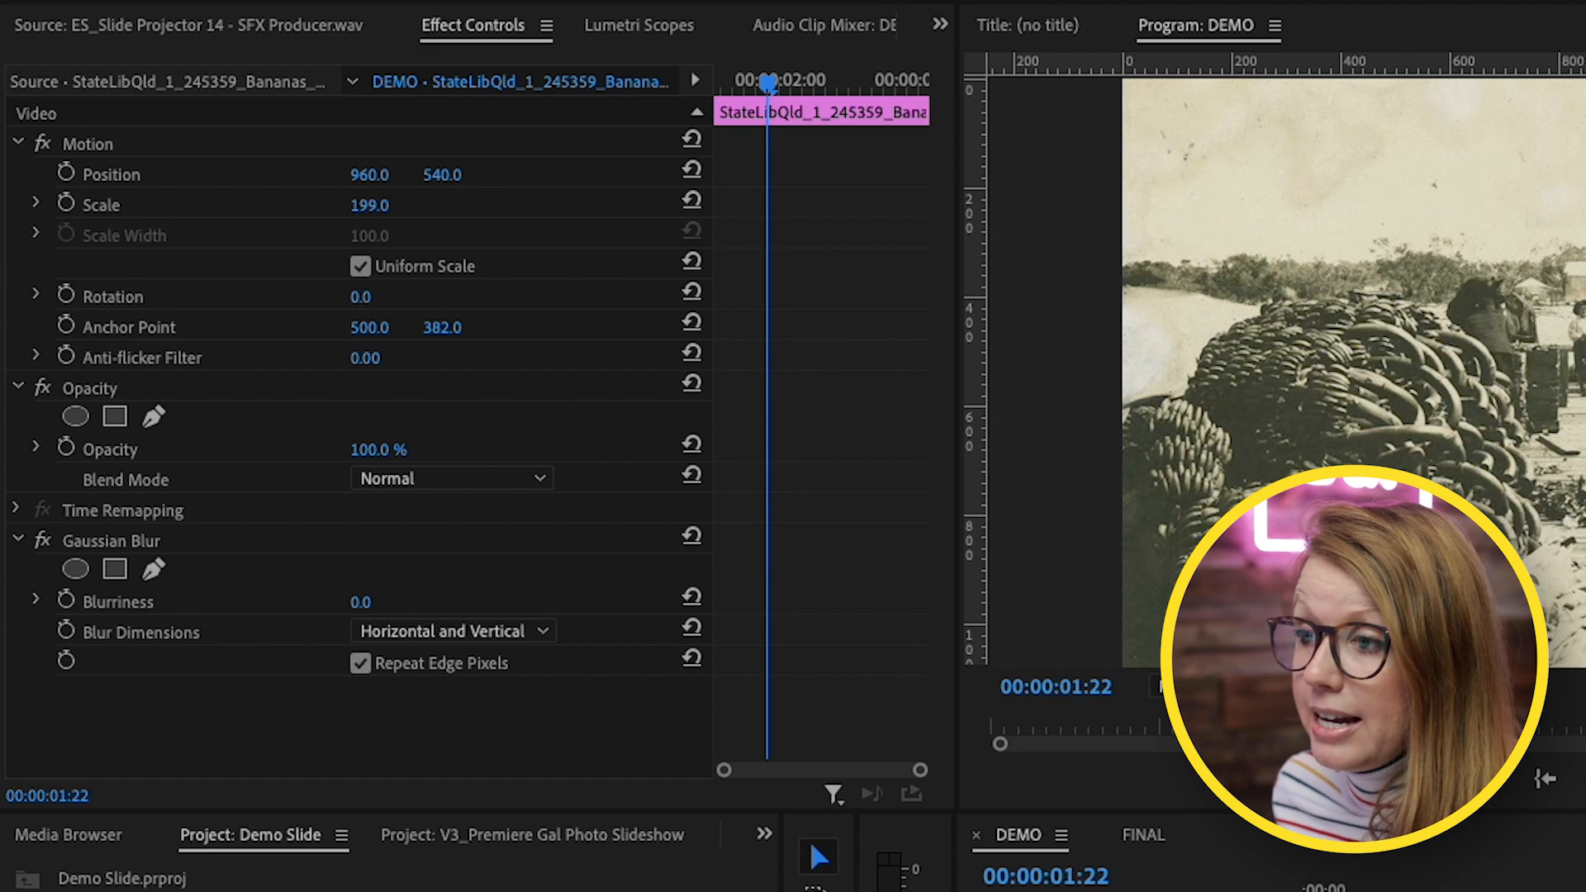
# Step: Set the Gaussian Blur's Blurriness to 40 at the clip's start, 00:00:01:13, and enable keyframing for it
pyautogui.click(158, 541)
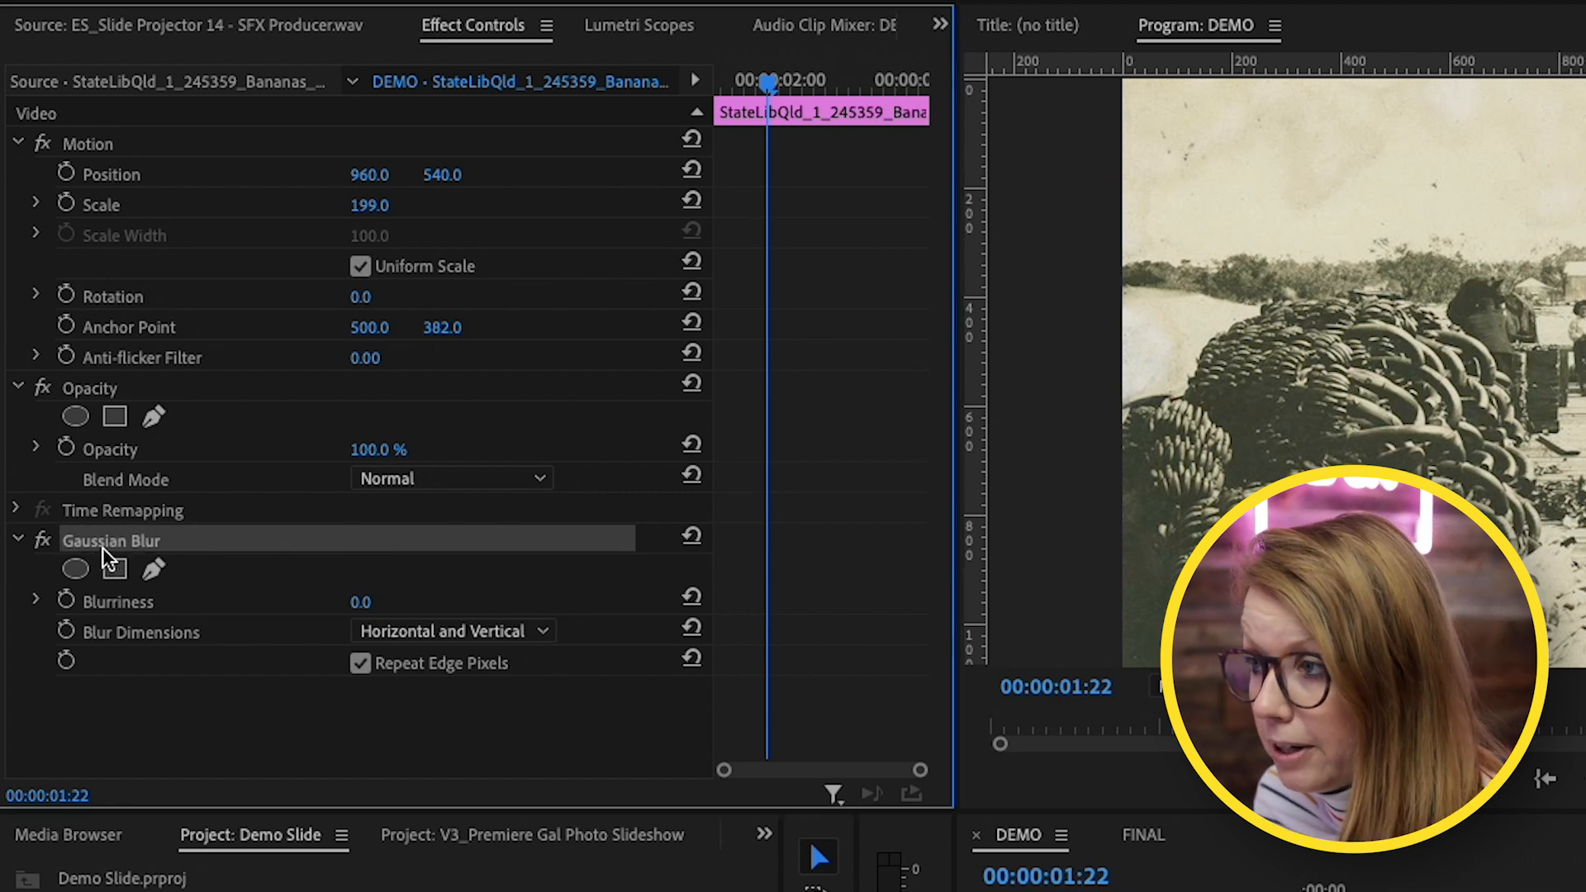
pyautogui.moveTo(1502, 890); pyautogui.dragTo(1463, 890)
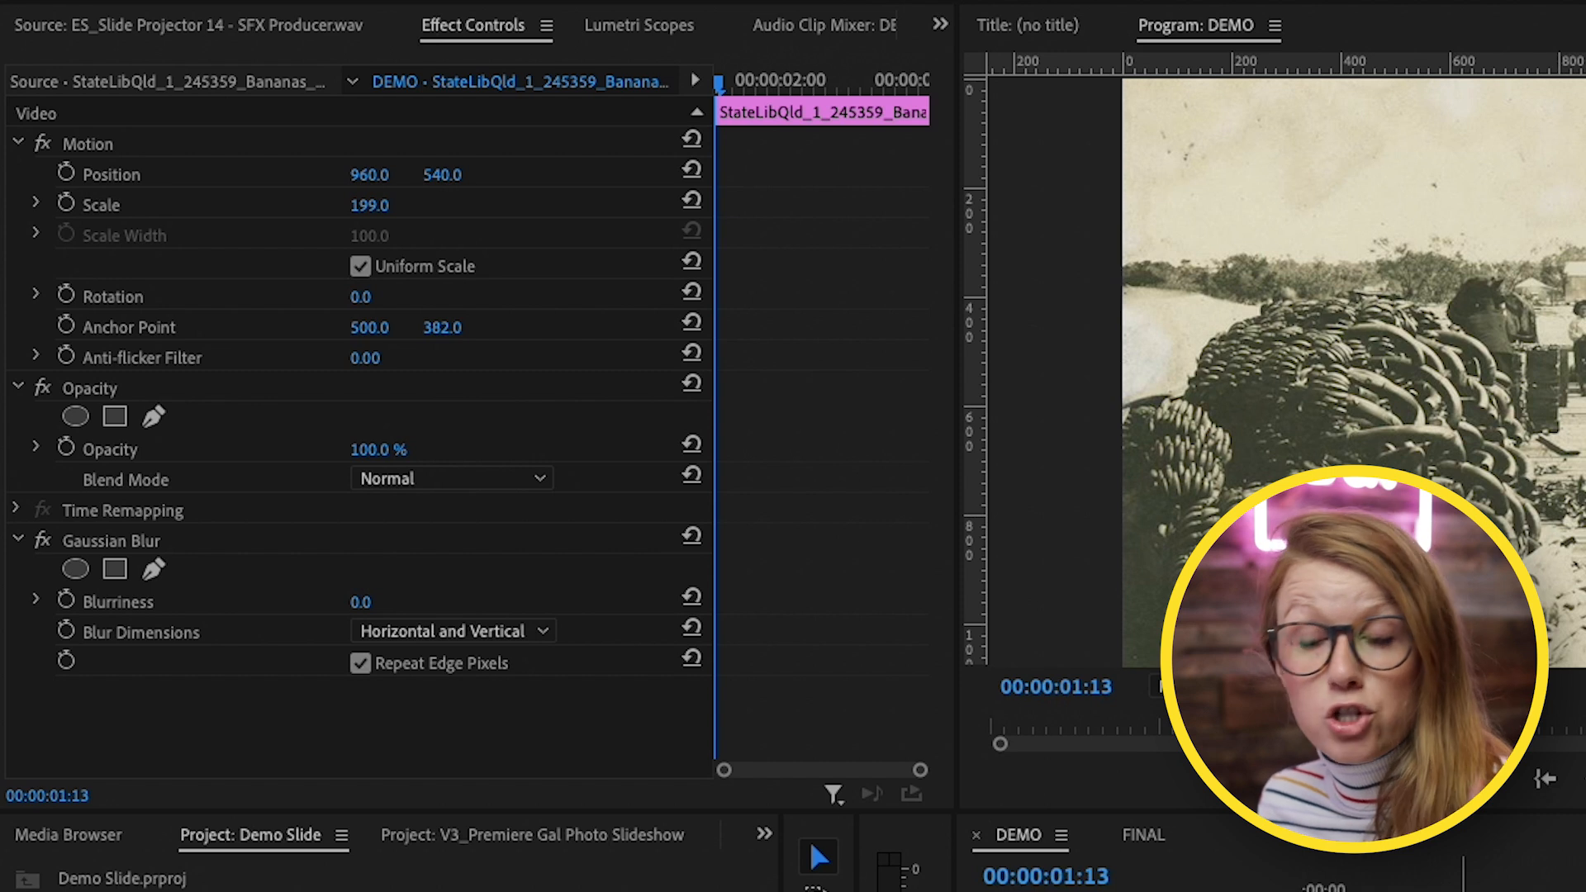
pyautogui.click(364, 604)
pyautogui.write('4')
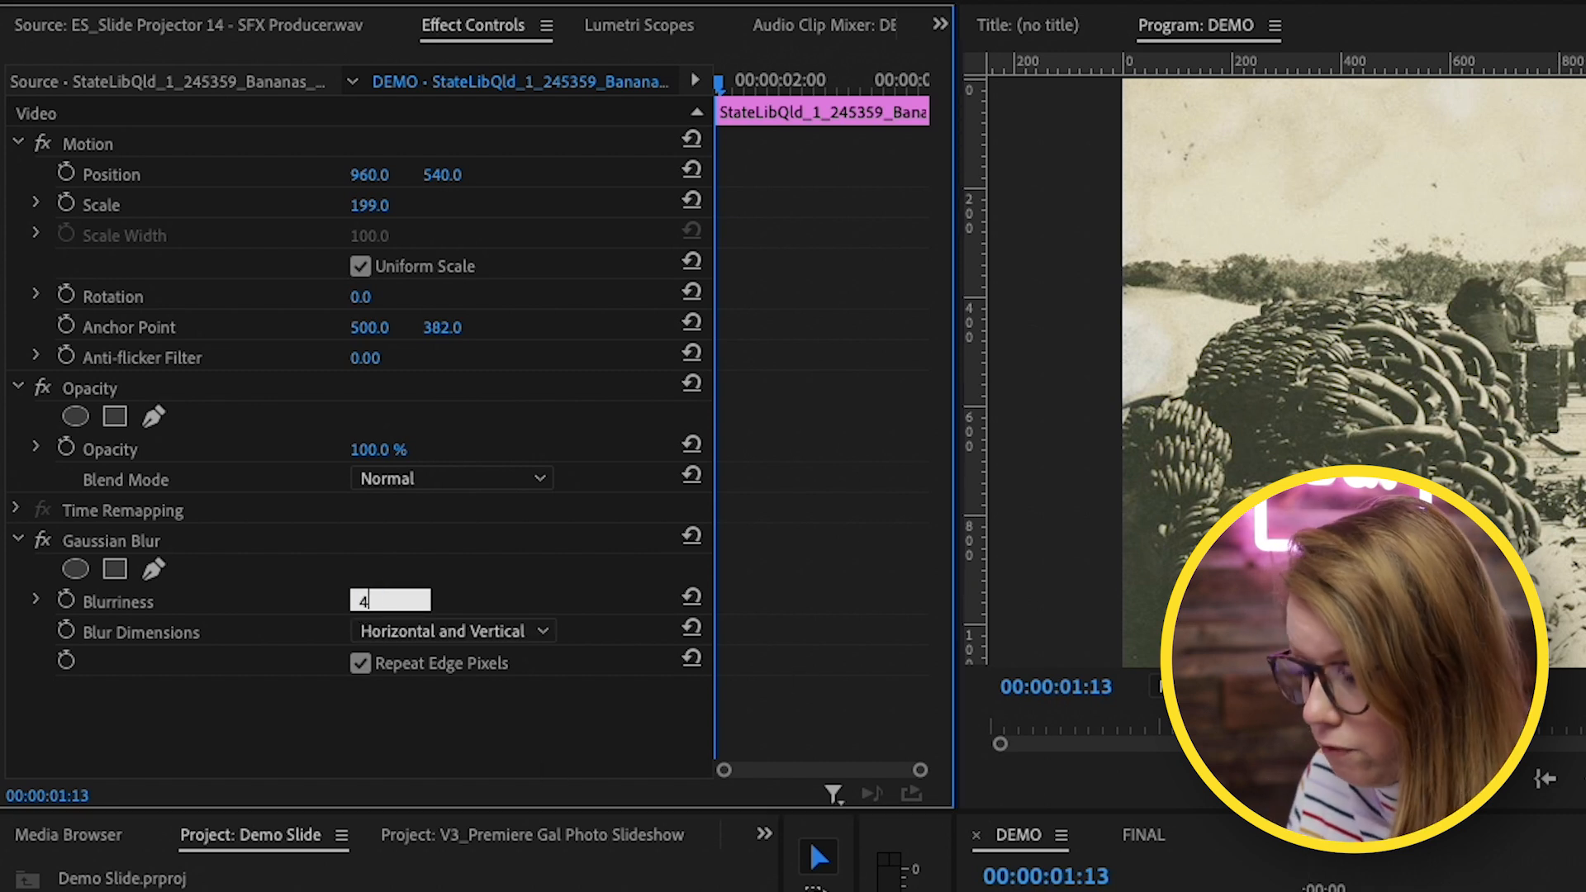
pyautogui.write('0')
pyautogui.press('Return')
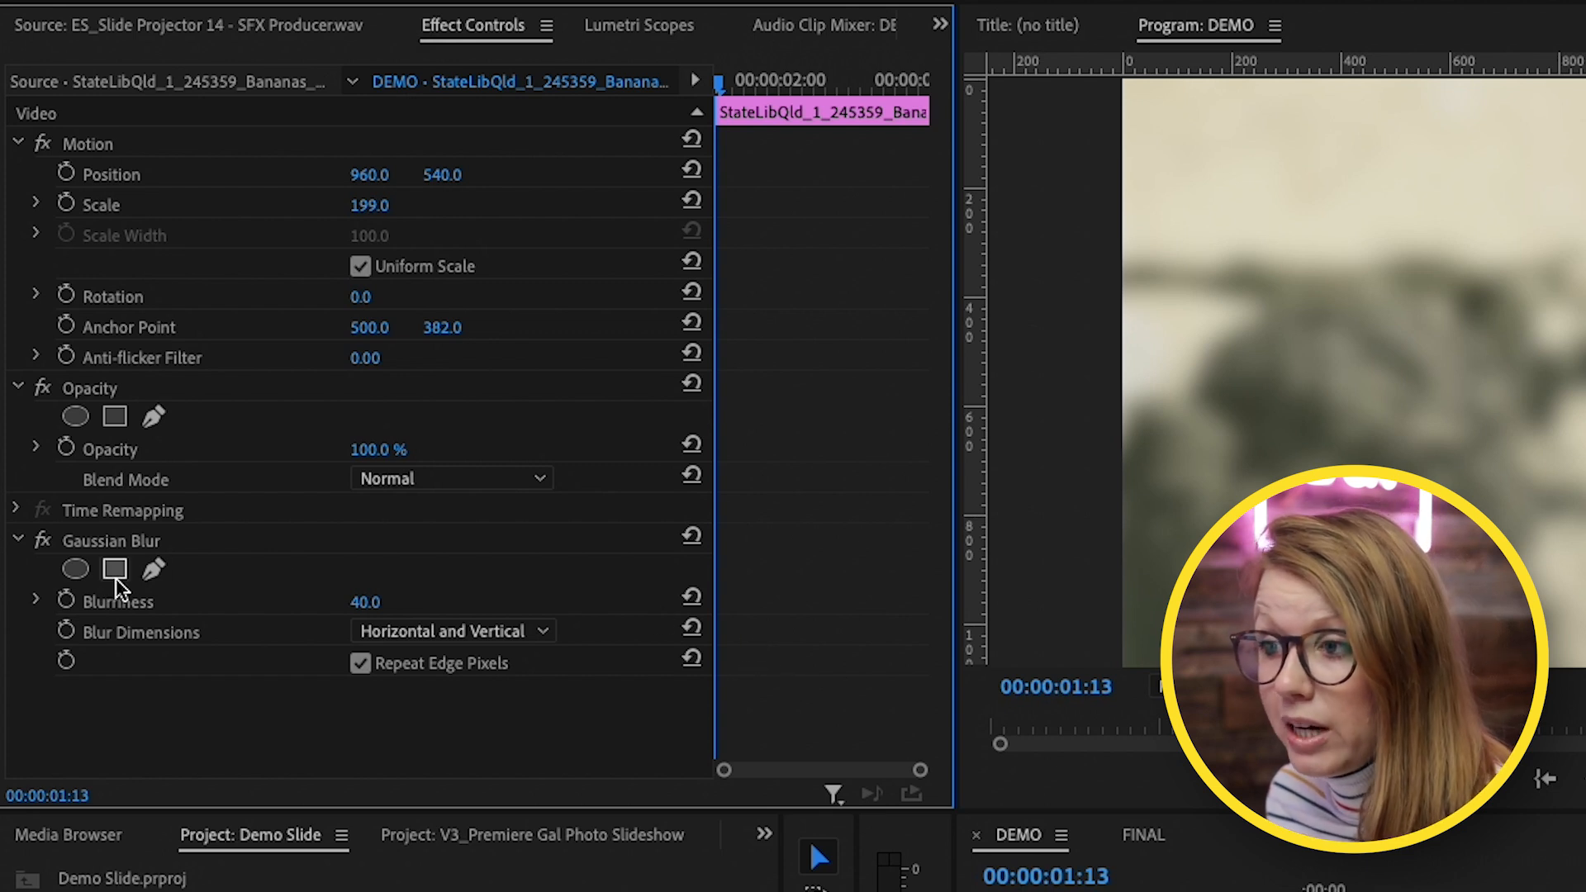
pyautogui.click(66, 601)
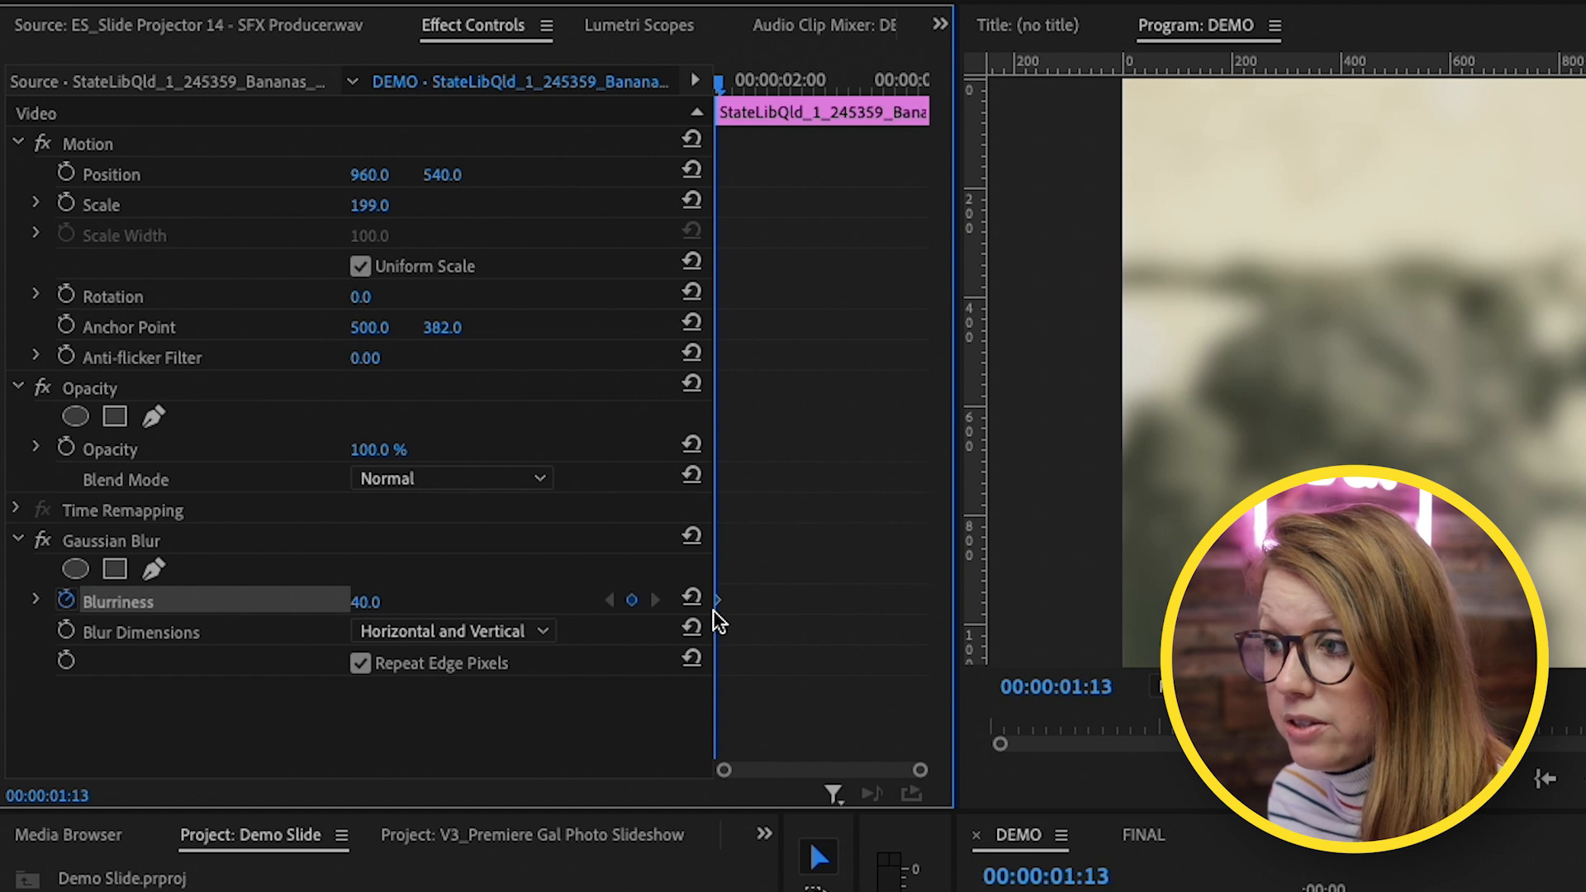
# Step: Add a second Blurriness keyframe with a value of 0 at 00:00:01:19
pyautogui.moveTo(724, 770); pyautogui.dragTo(789, 770)
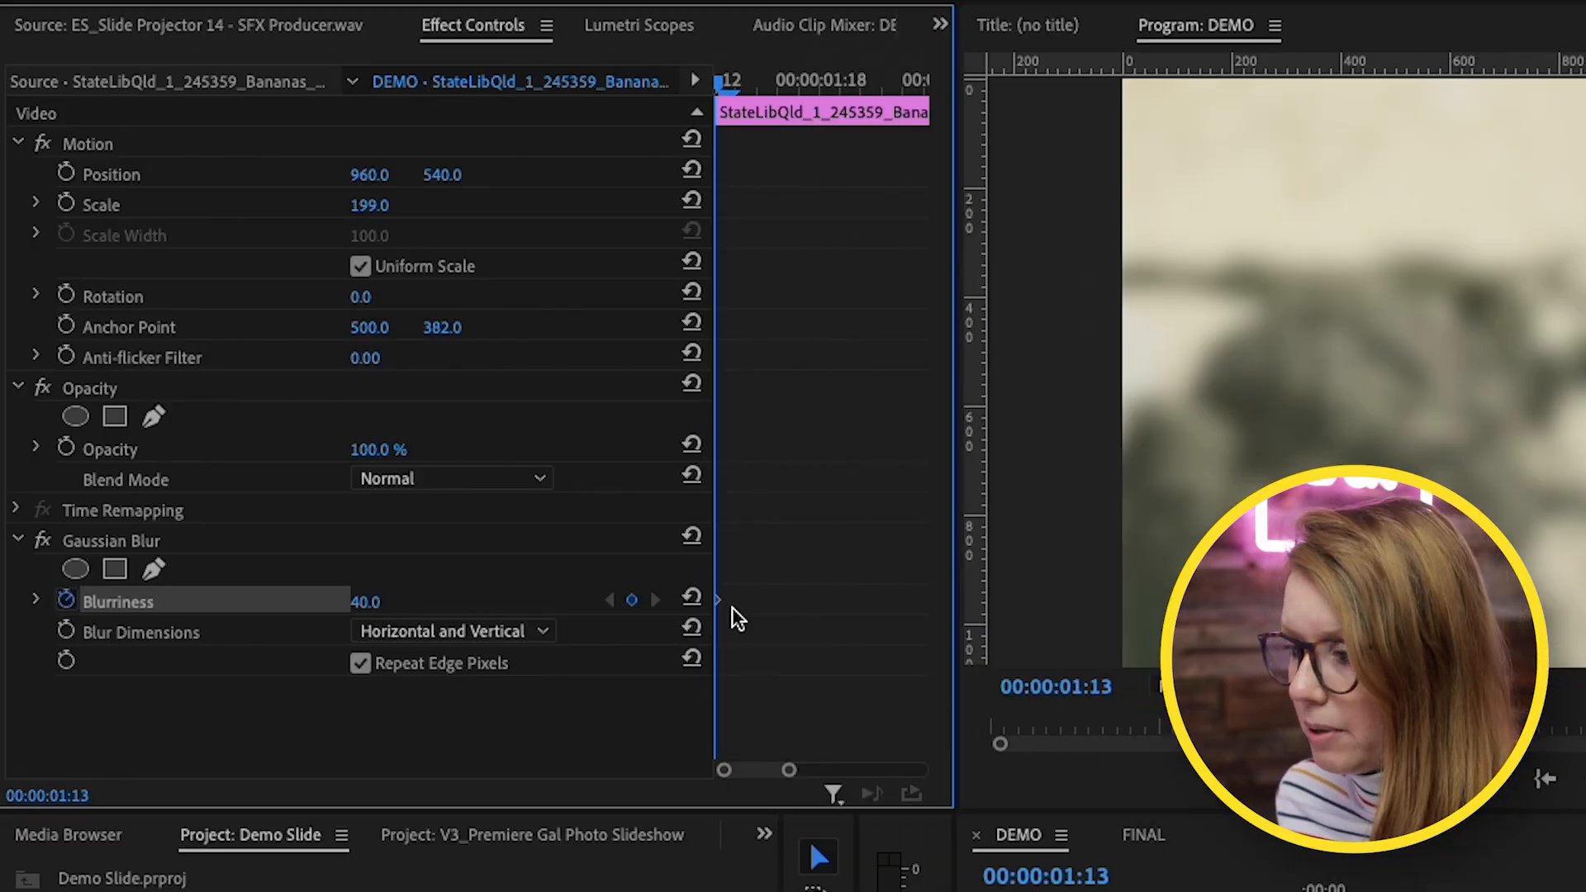
pyautogui.press('Right')
pyautogui.press('Right')
pyautogui.press('Right')
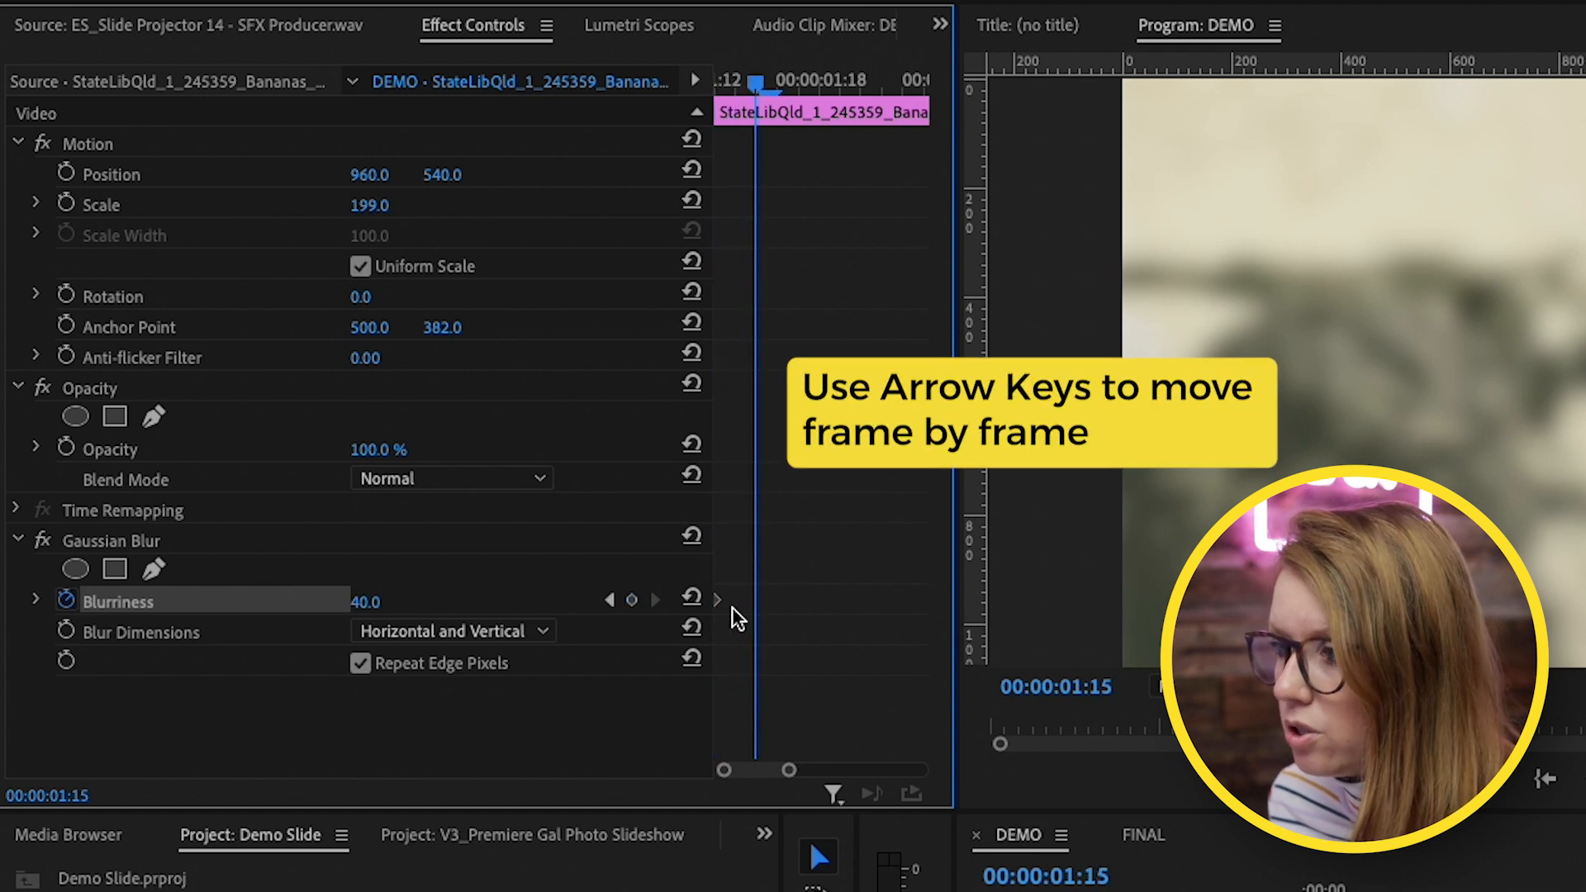
pyautogui.press('Right')
pyautogui.press('Right')
pyautogui.press('Right')
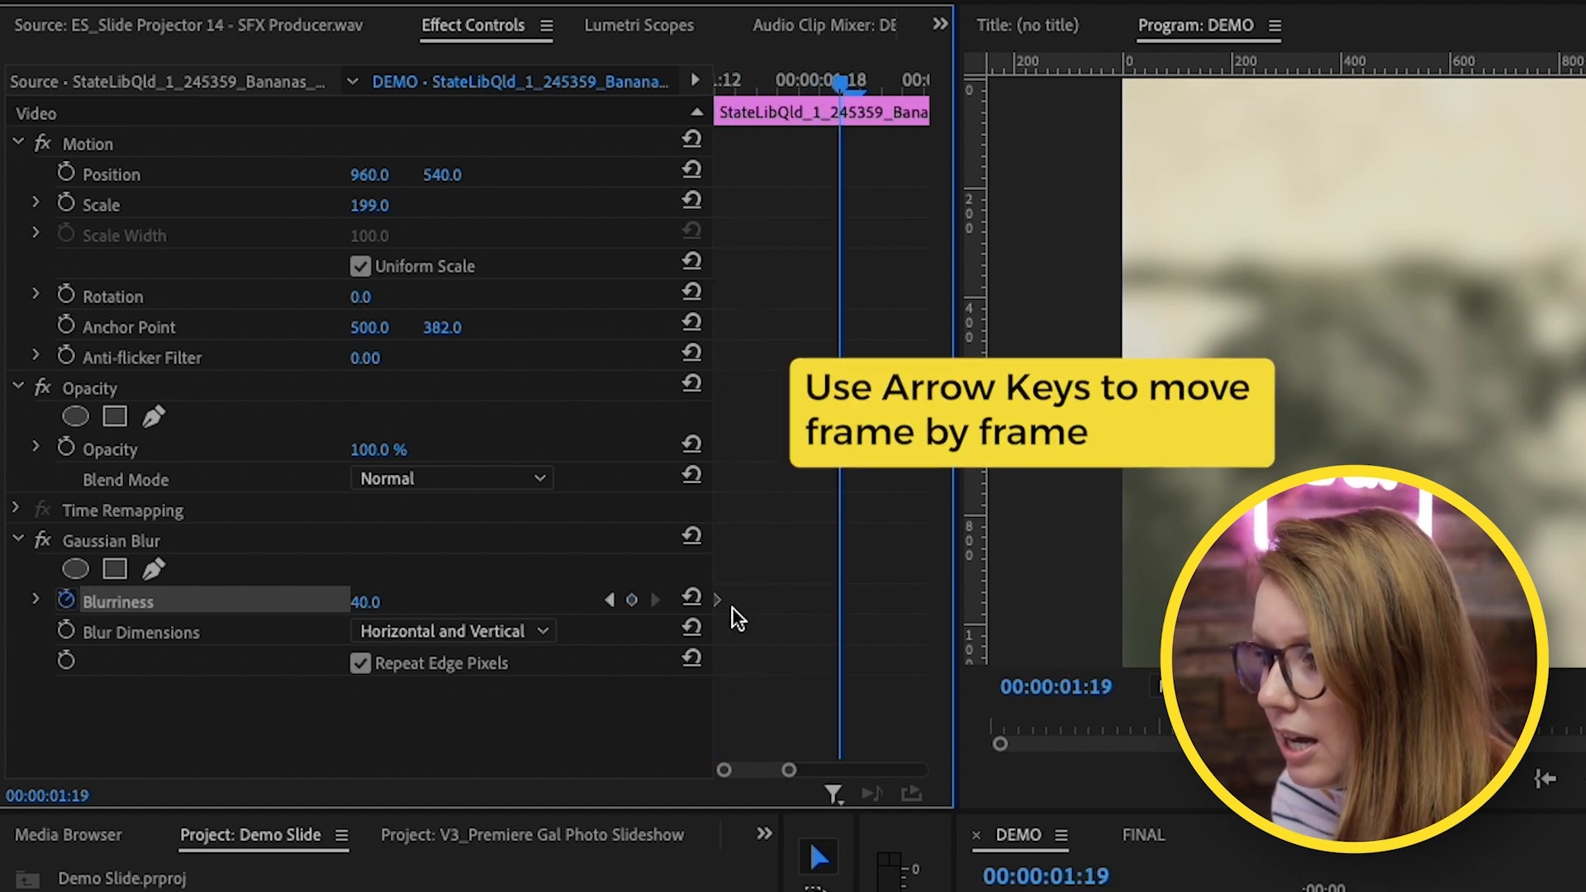
pyautogui.click(372, 604)
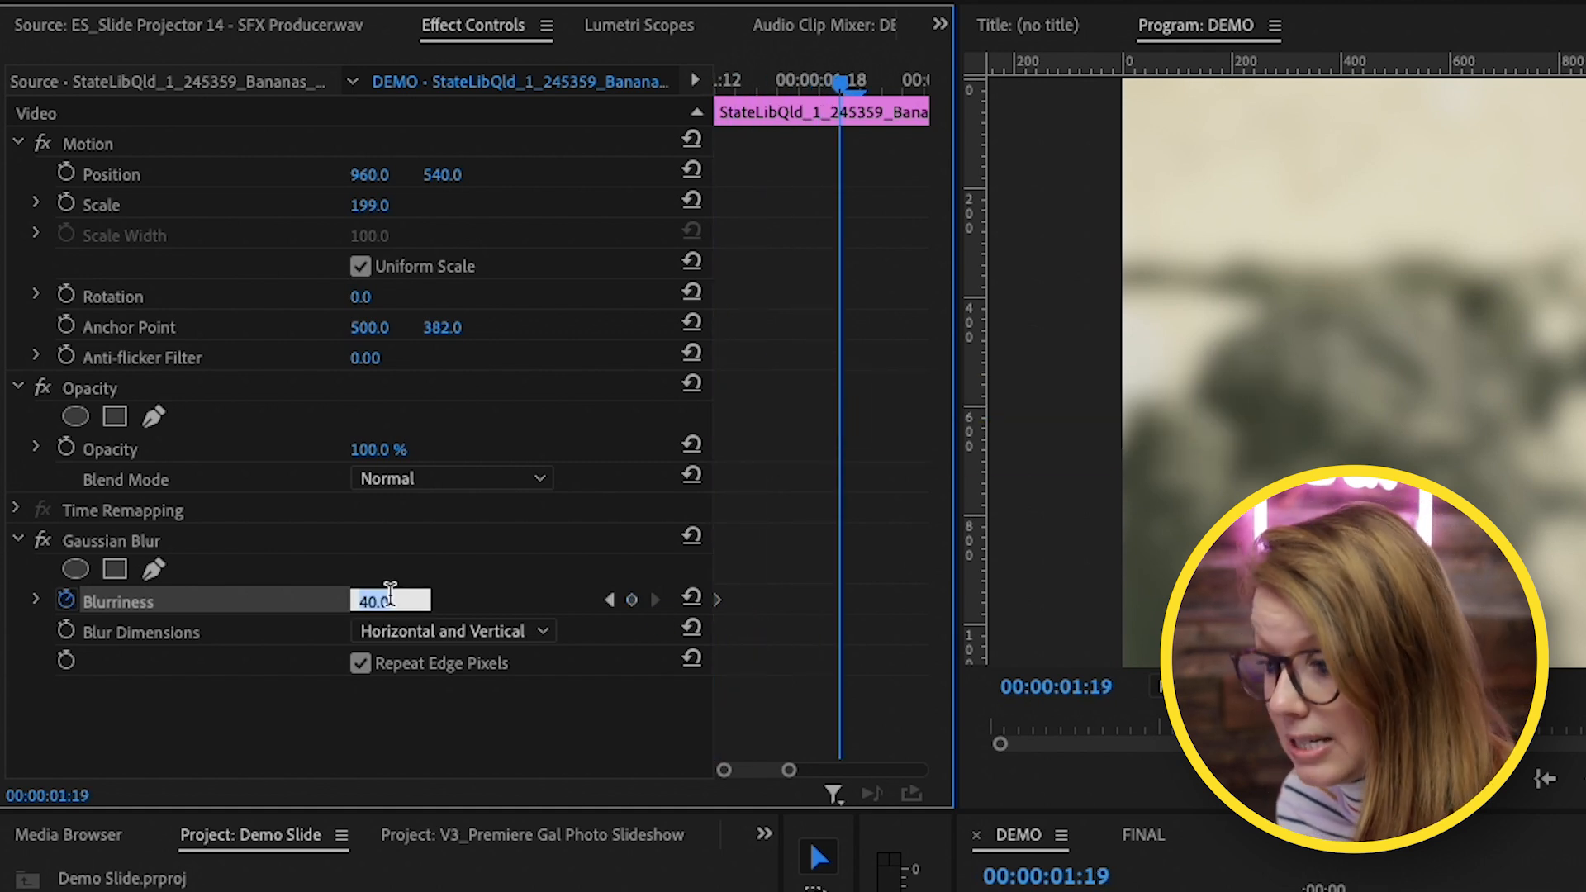
pyautogui.press('Return')
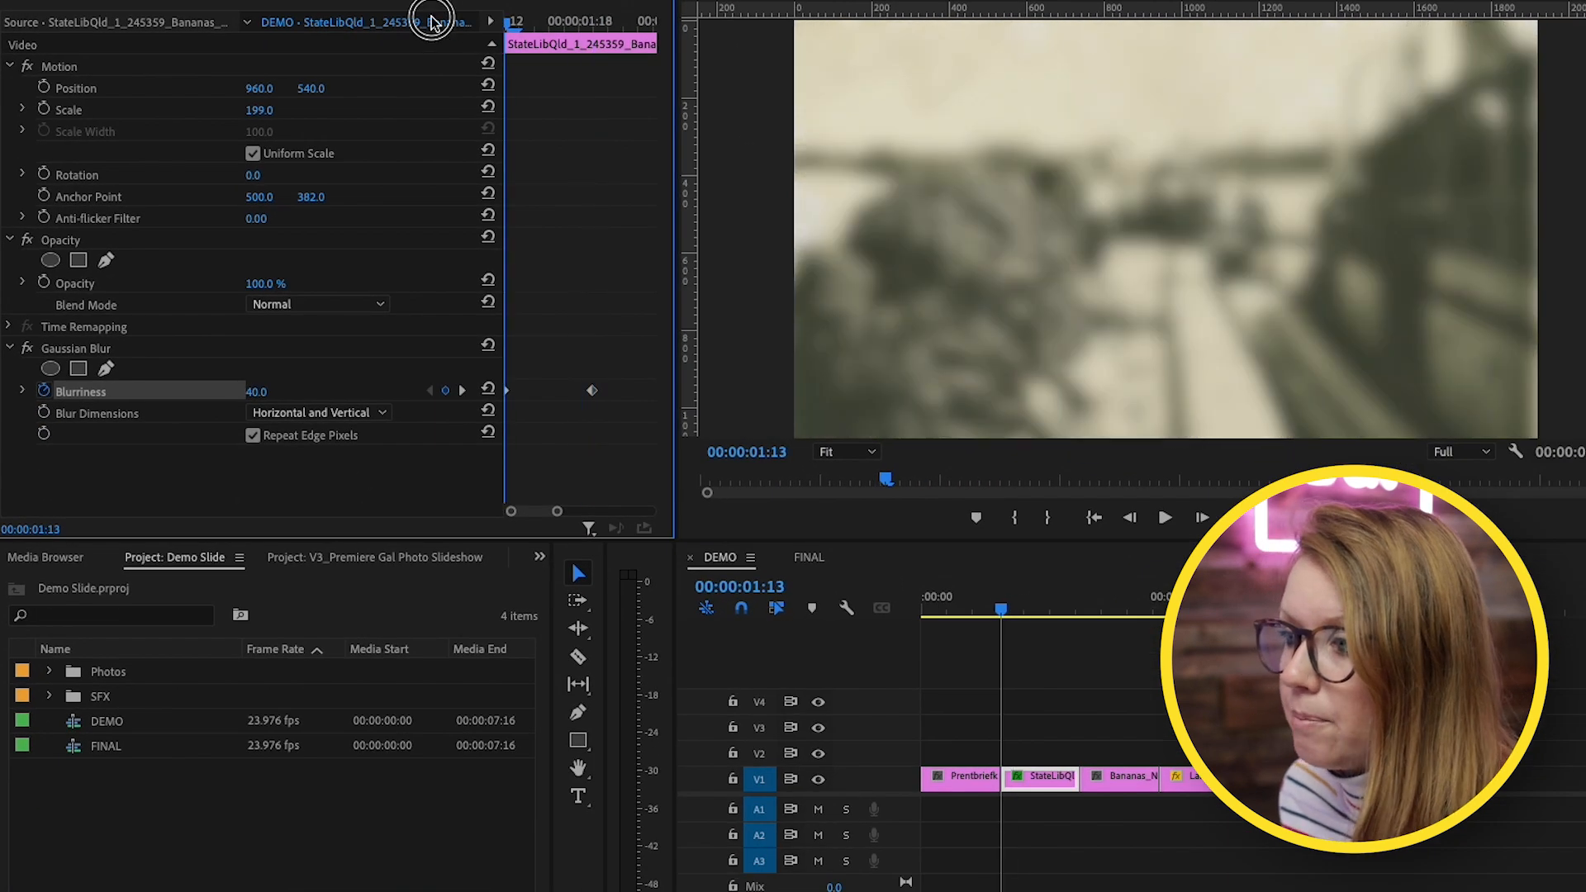
# Step: Play back the blur animation from the clip's start and return the playhead to 00:00:01:19
pyautogui.press('space')
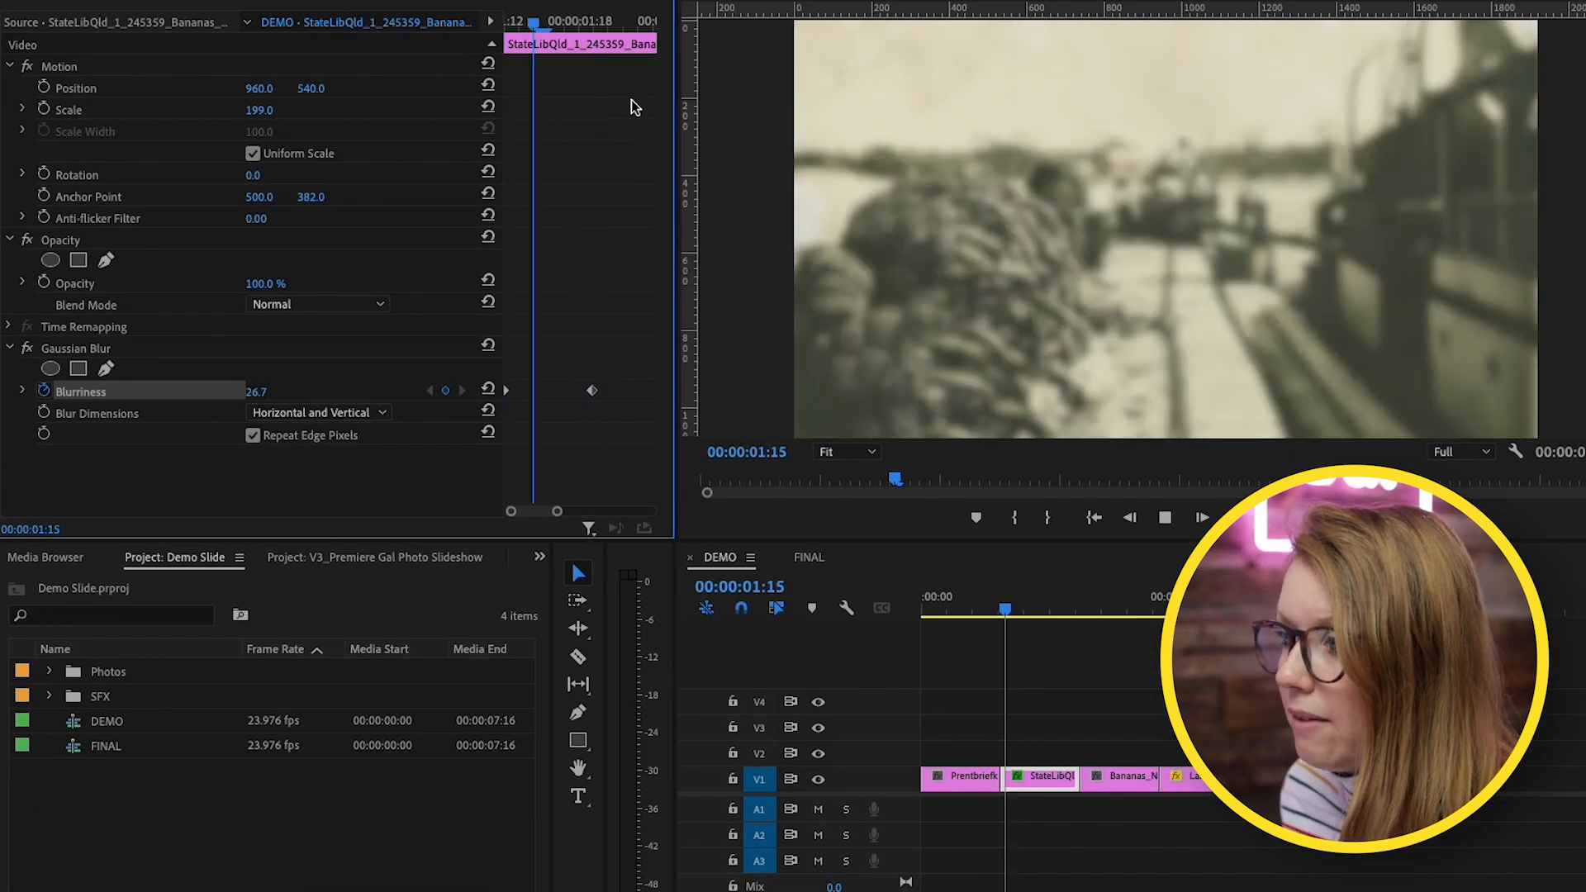
pyautogui.press('space')
pyautogui.moveTo(597, 21)
pyautogui.mouseDown()
pyautogui.moveTo(476, 26)
pyautogui.moveTo(609, 24)
pyautogui.mouseUp()
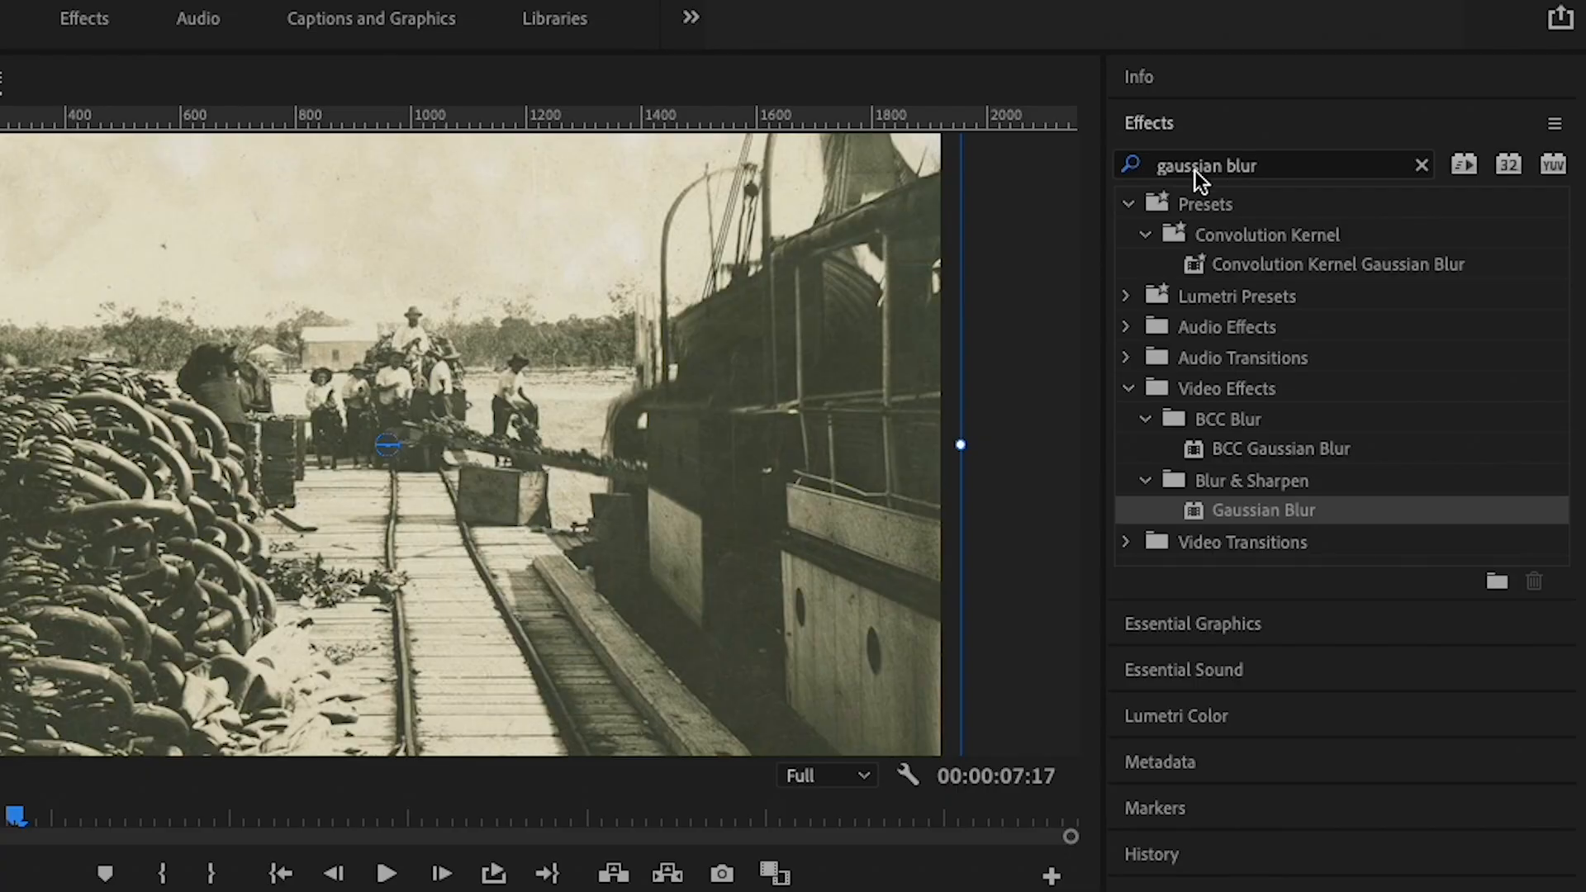
# Step: Search the effects for "transform" and apply the Distort Transform effect to the StateLibQld clip
pyautogui.tripleClick(1194, 171)
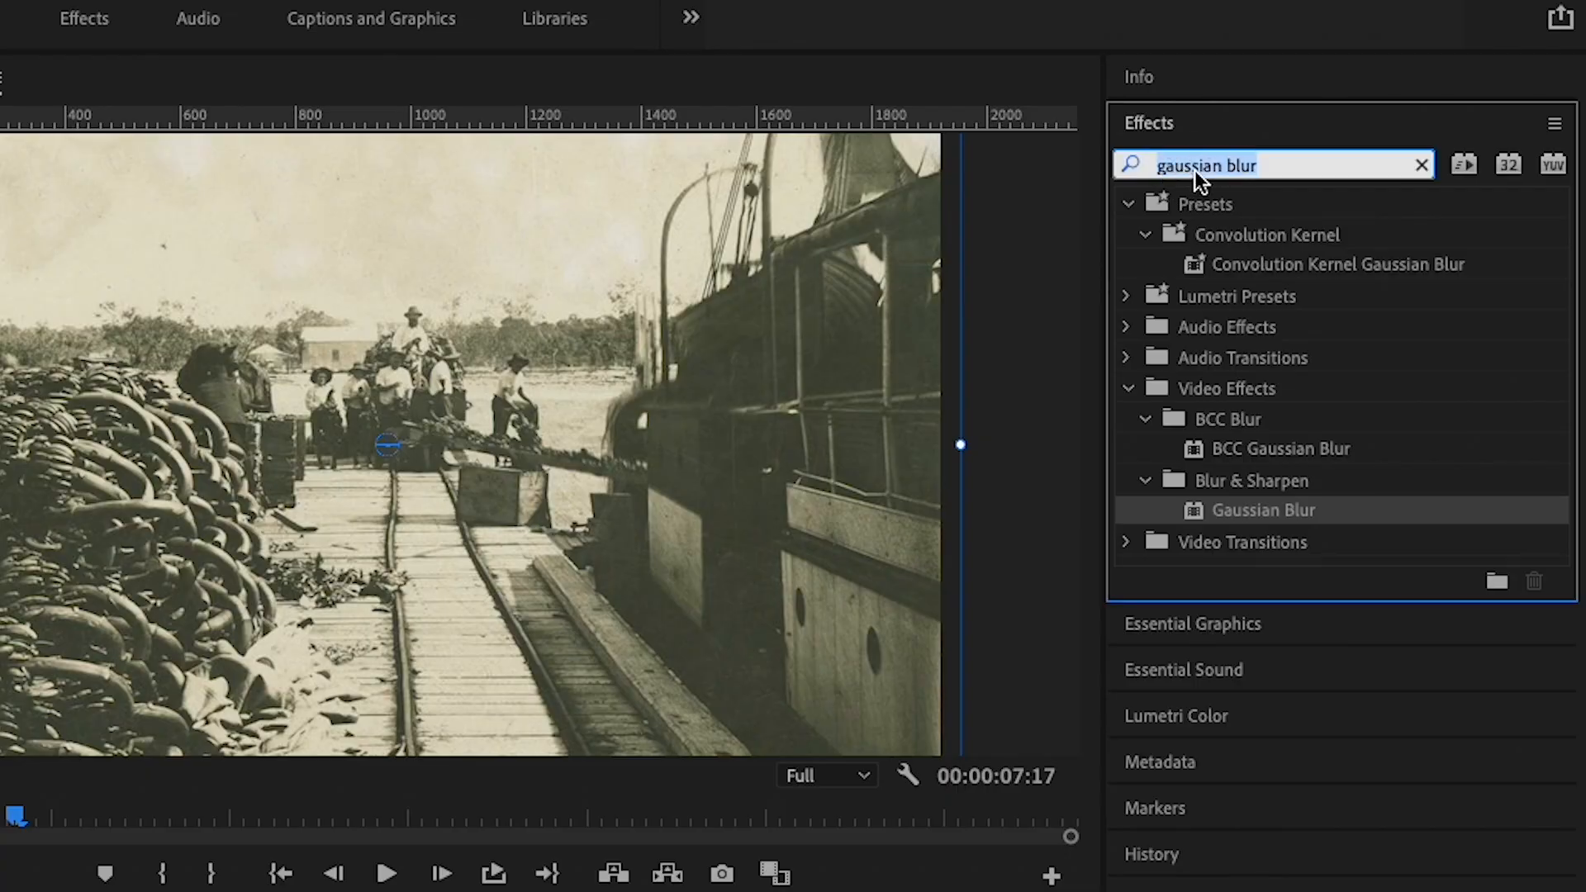
pyautogui.write('transform')
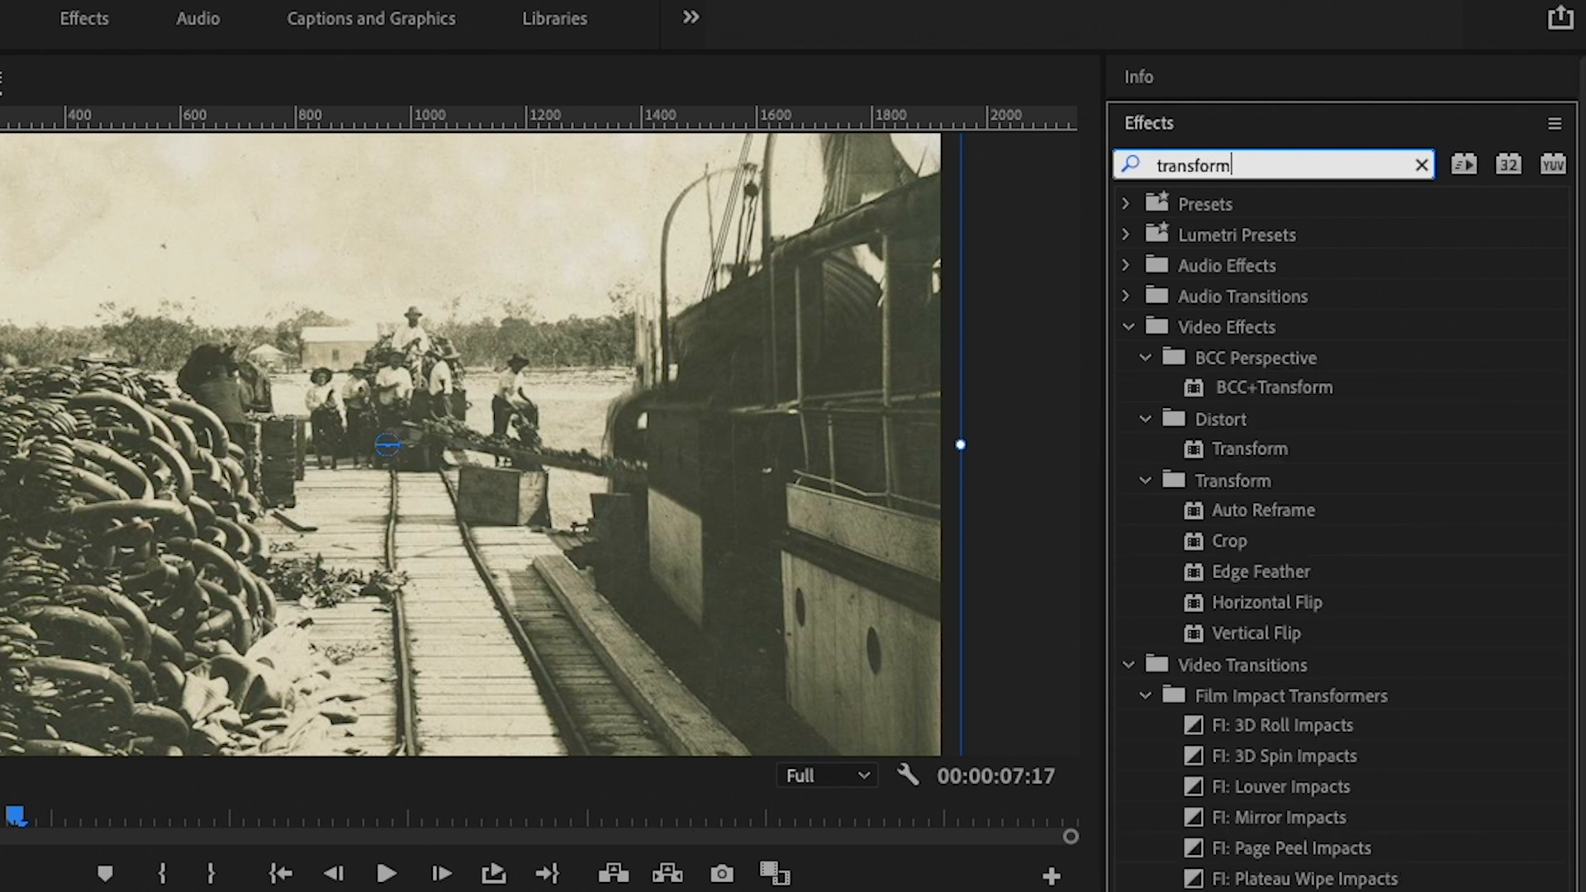
pyautogui.click(1231, 450)
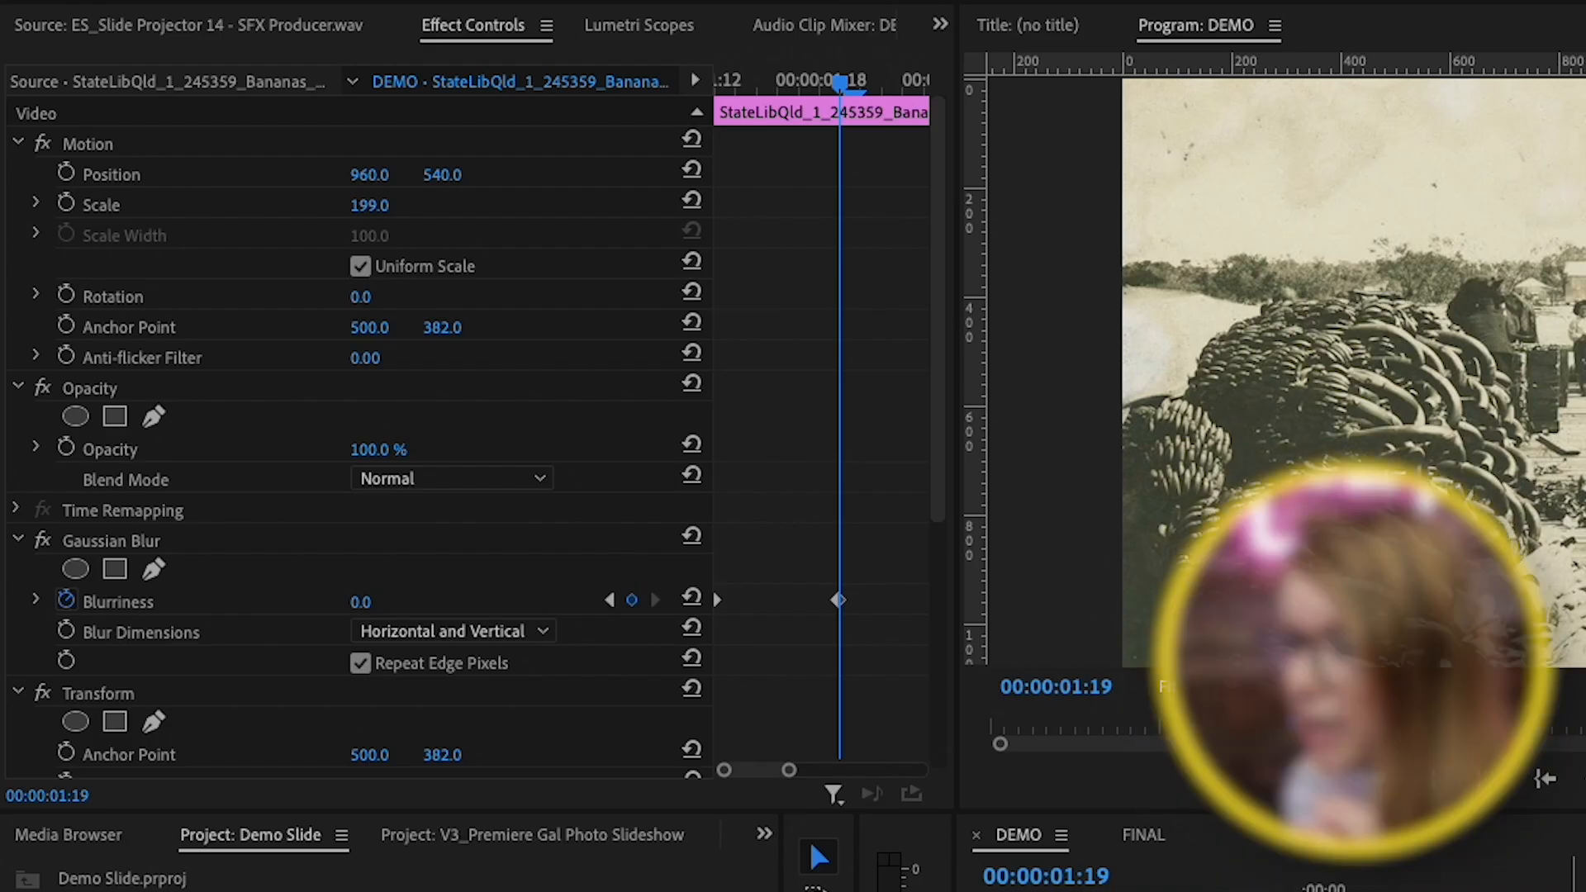
# Step: Set the Transform effect's Scale to 125 at the clip's start, 00:00:01:13, and enable keyframing for it
pyautogui.scroll(-5, 853, 701)
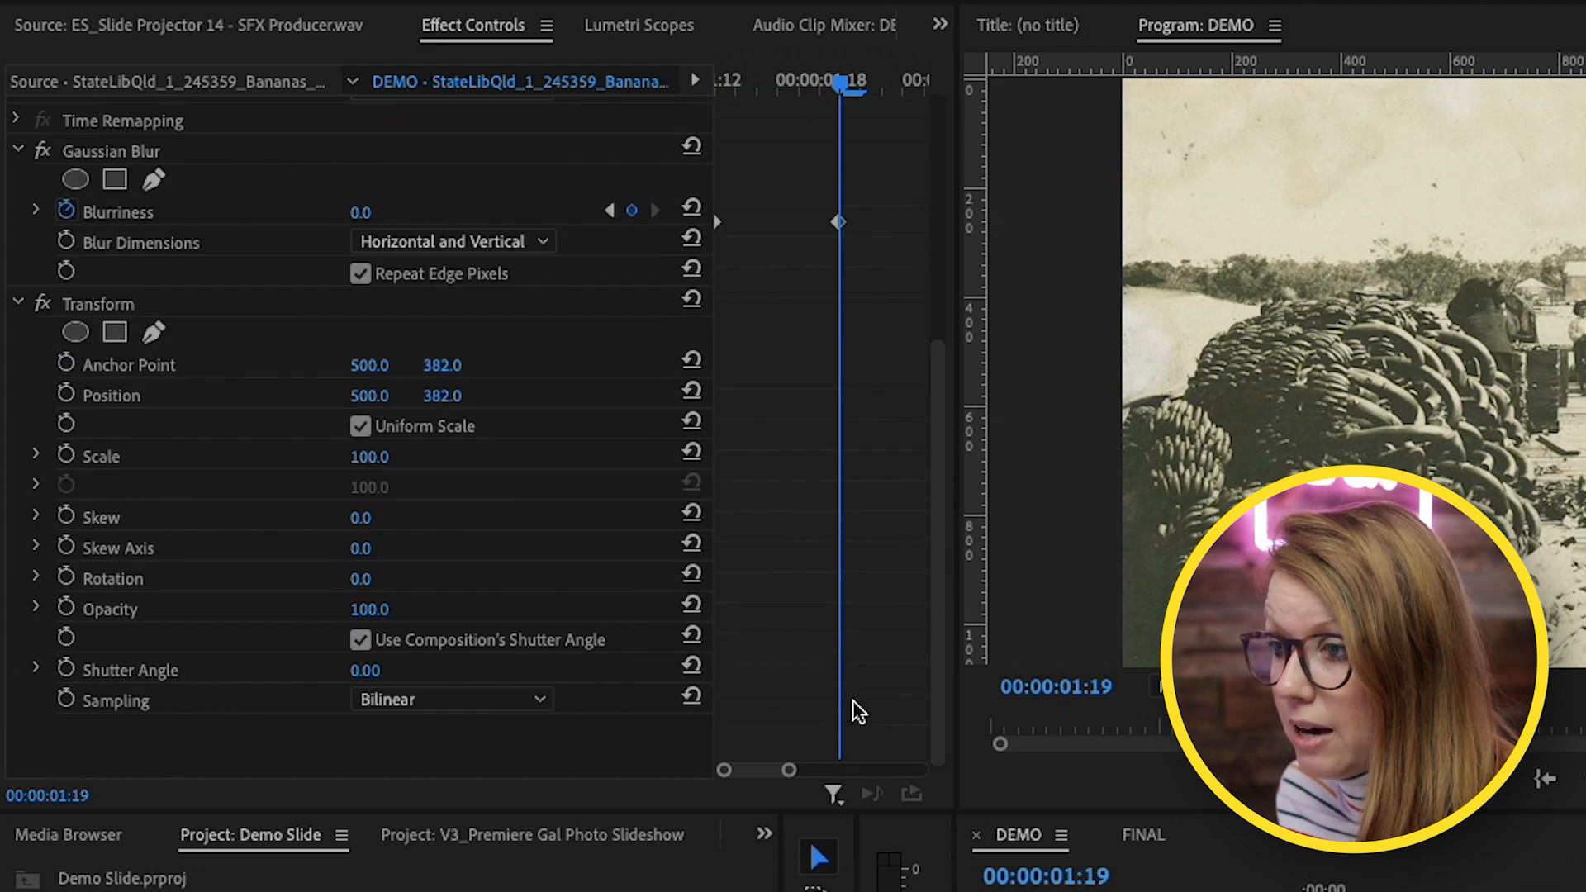
pyautogui.click(169, 456)
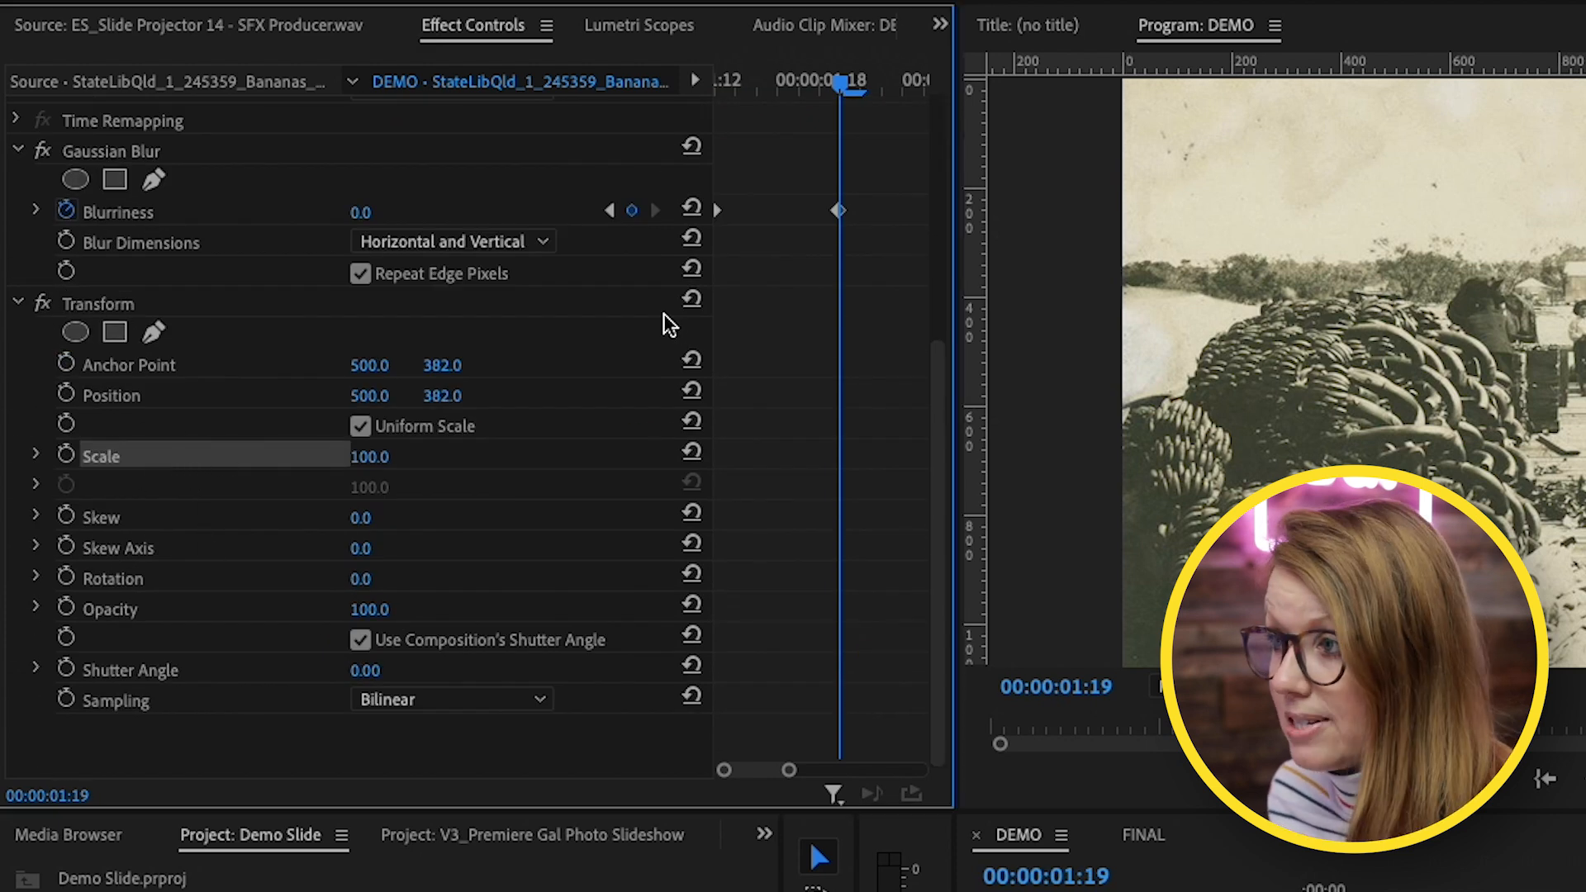
pyautogui.click(690, 79)
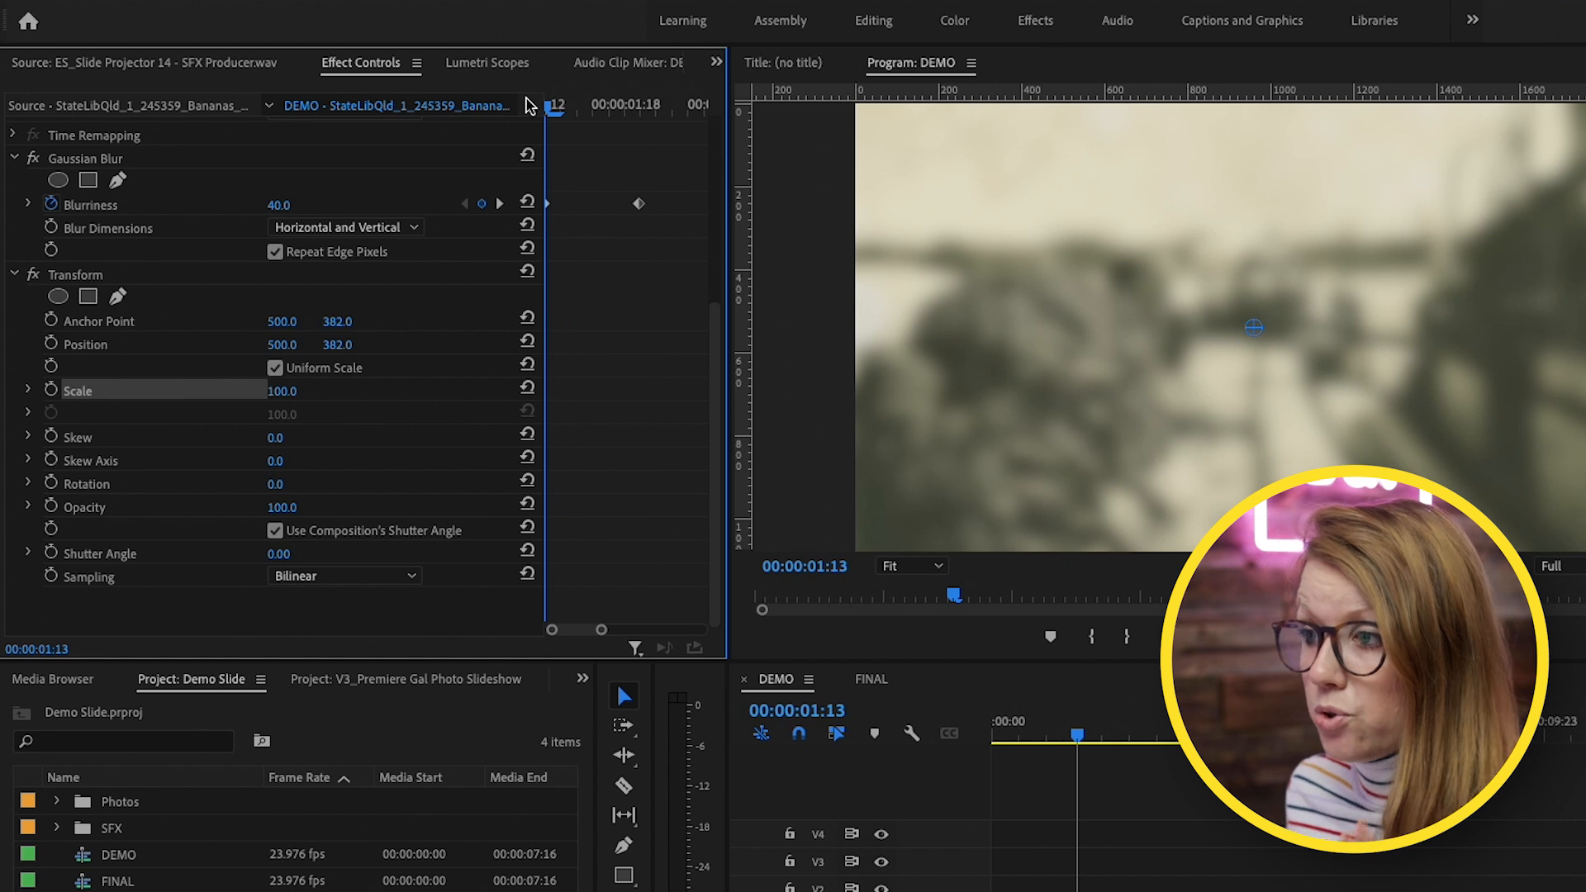
pyautogui.click(280, 392)
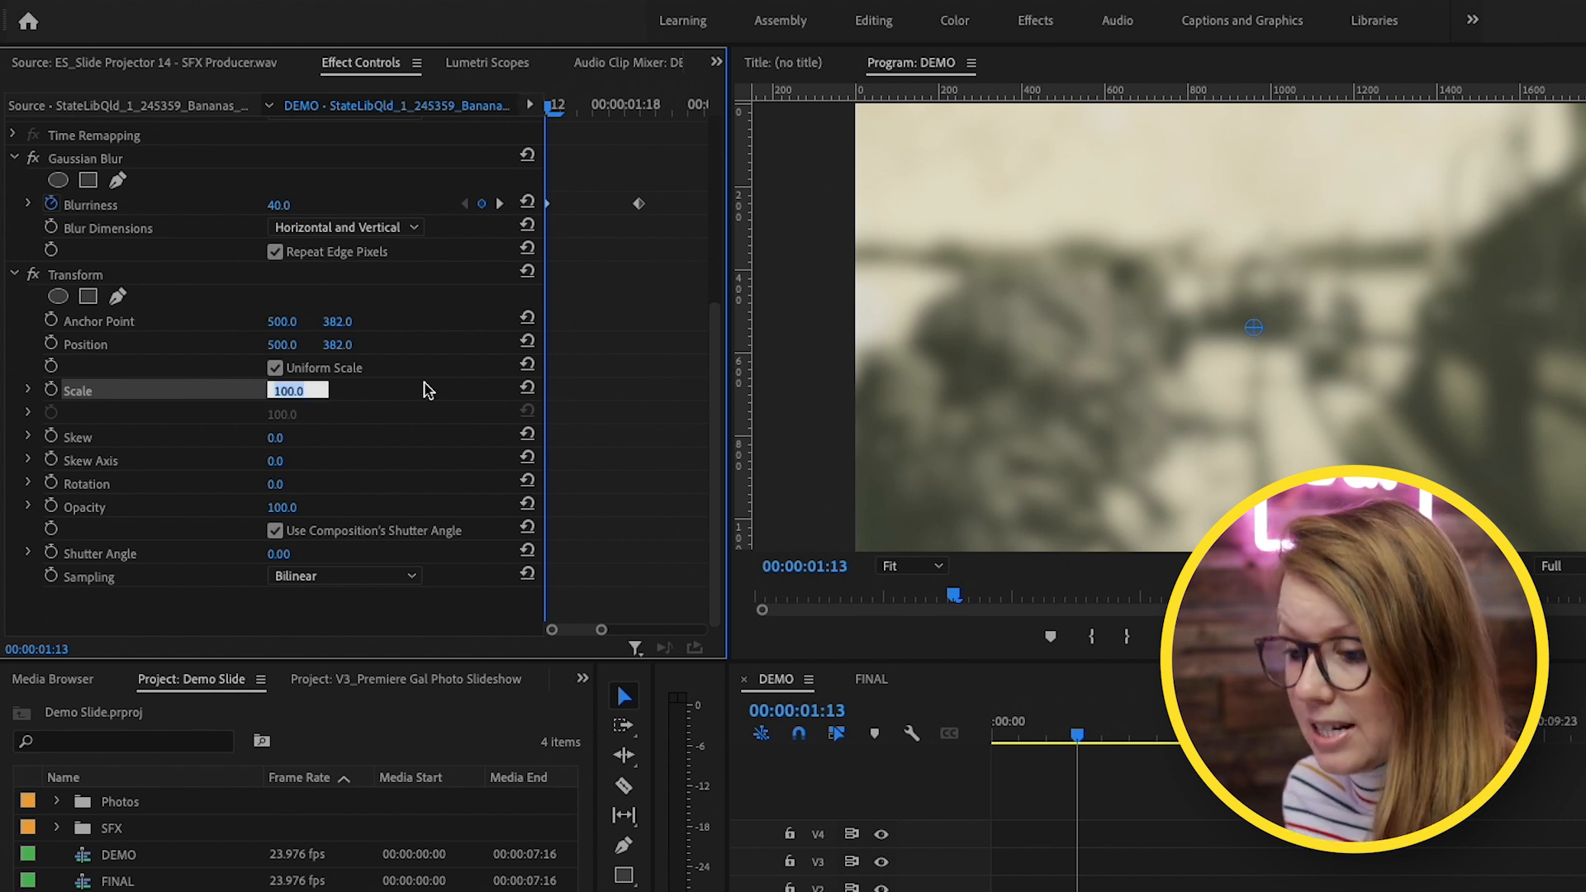
pyautogui.write('125')
pyautogui.press('Return')
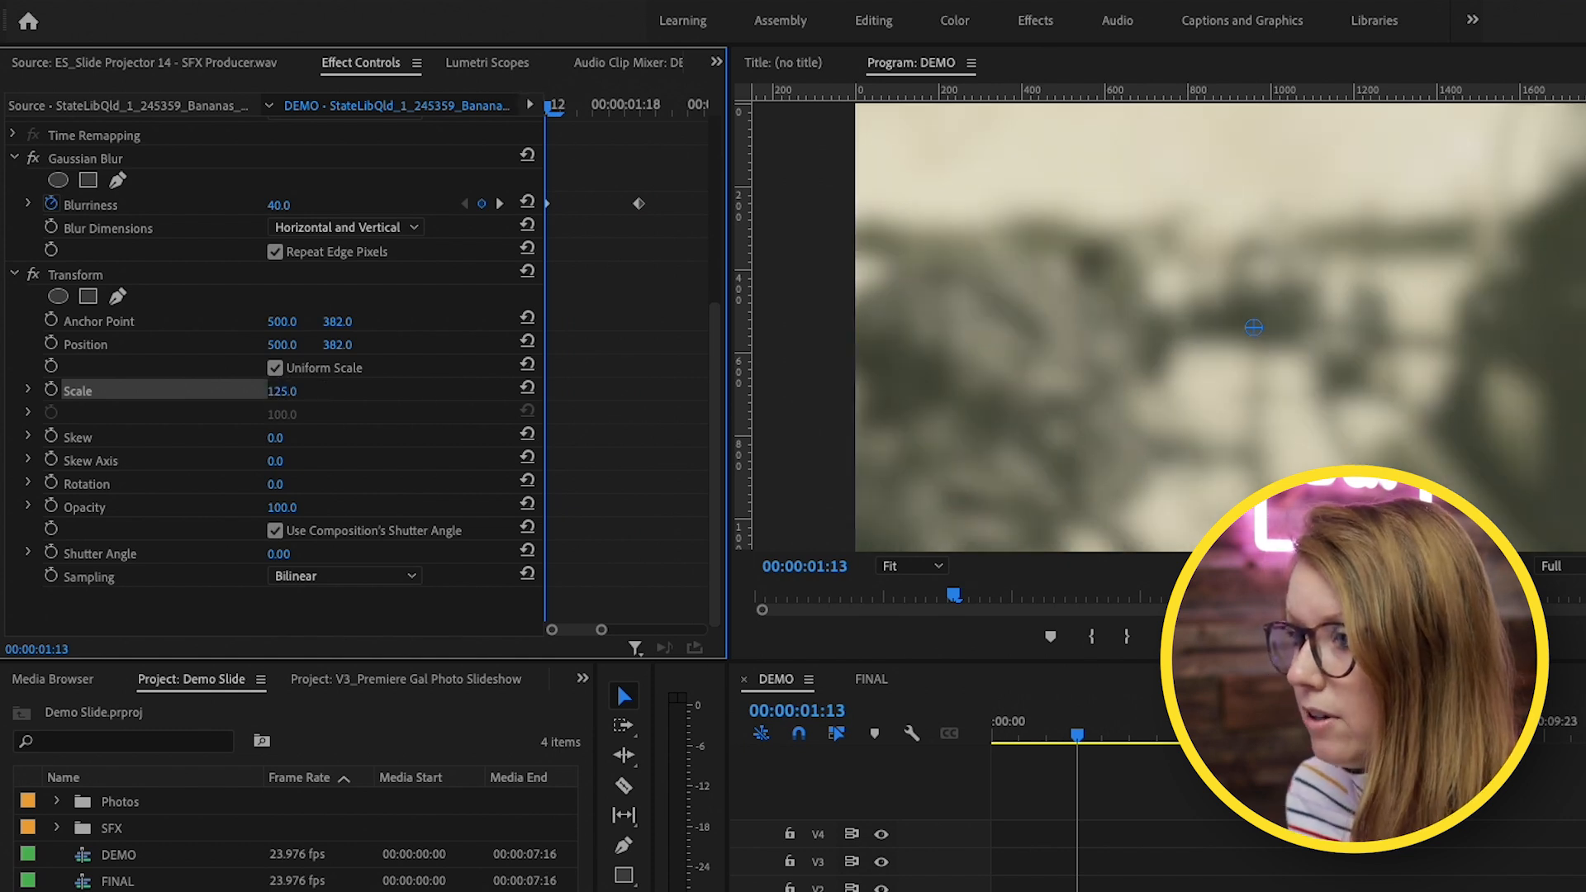
pyautogui.click(52, 391)
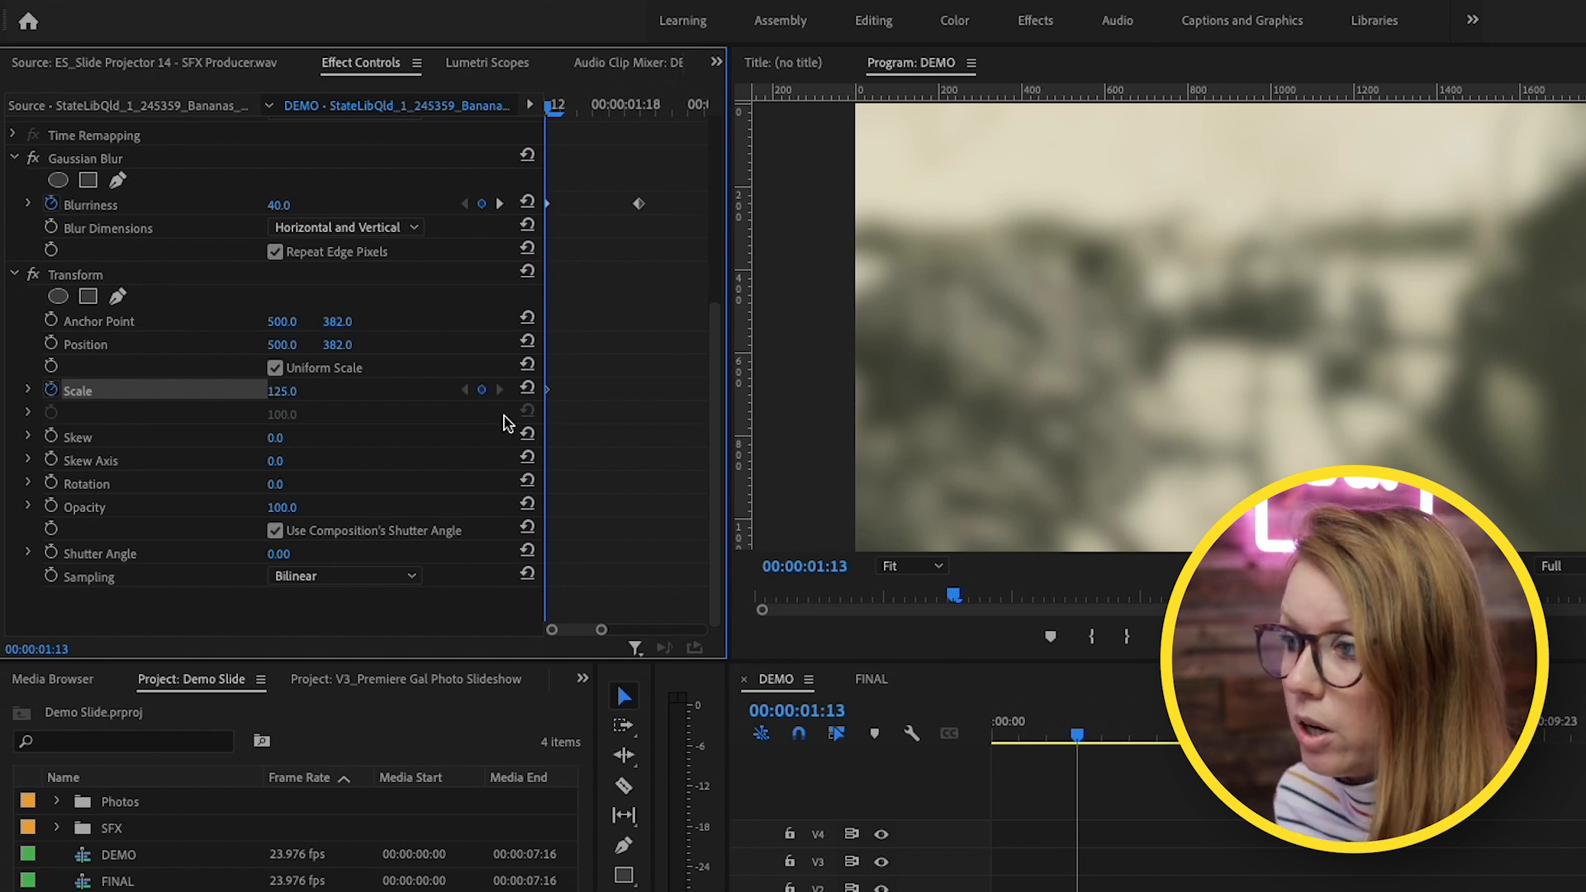
# Step: Add a Transform Scale keyframe of 110 at the second Blurriness keyframe, 00:00:01:19
pyautogui.click(500, 204)
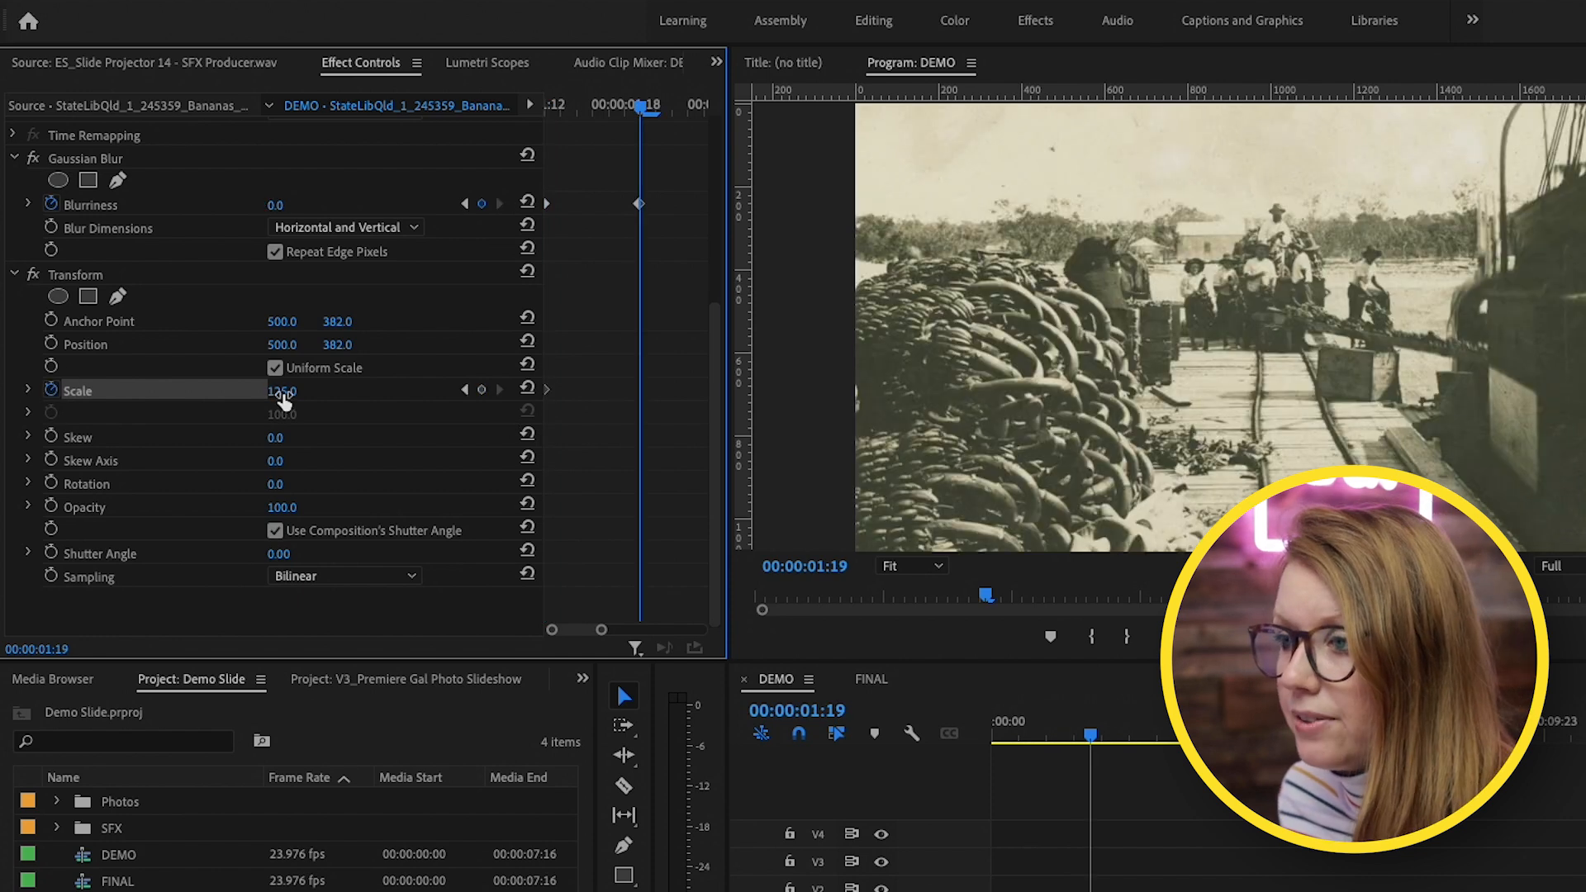
pyautogui.click(282, 393)
pyautogui.write('110')
pyautogui.press('Return')
# Step: Add a third Transform Scale keyframe of 108 two frames further on, at 00:00:01:21
pyautogui.press('Right')
pyautogui.press('Right')
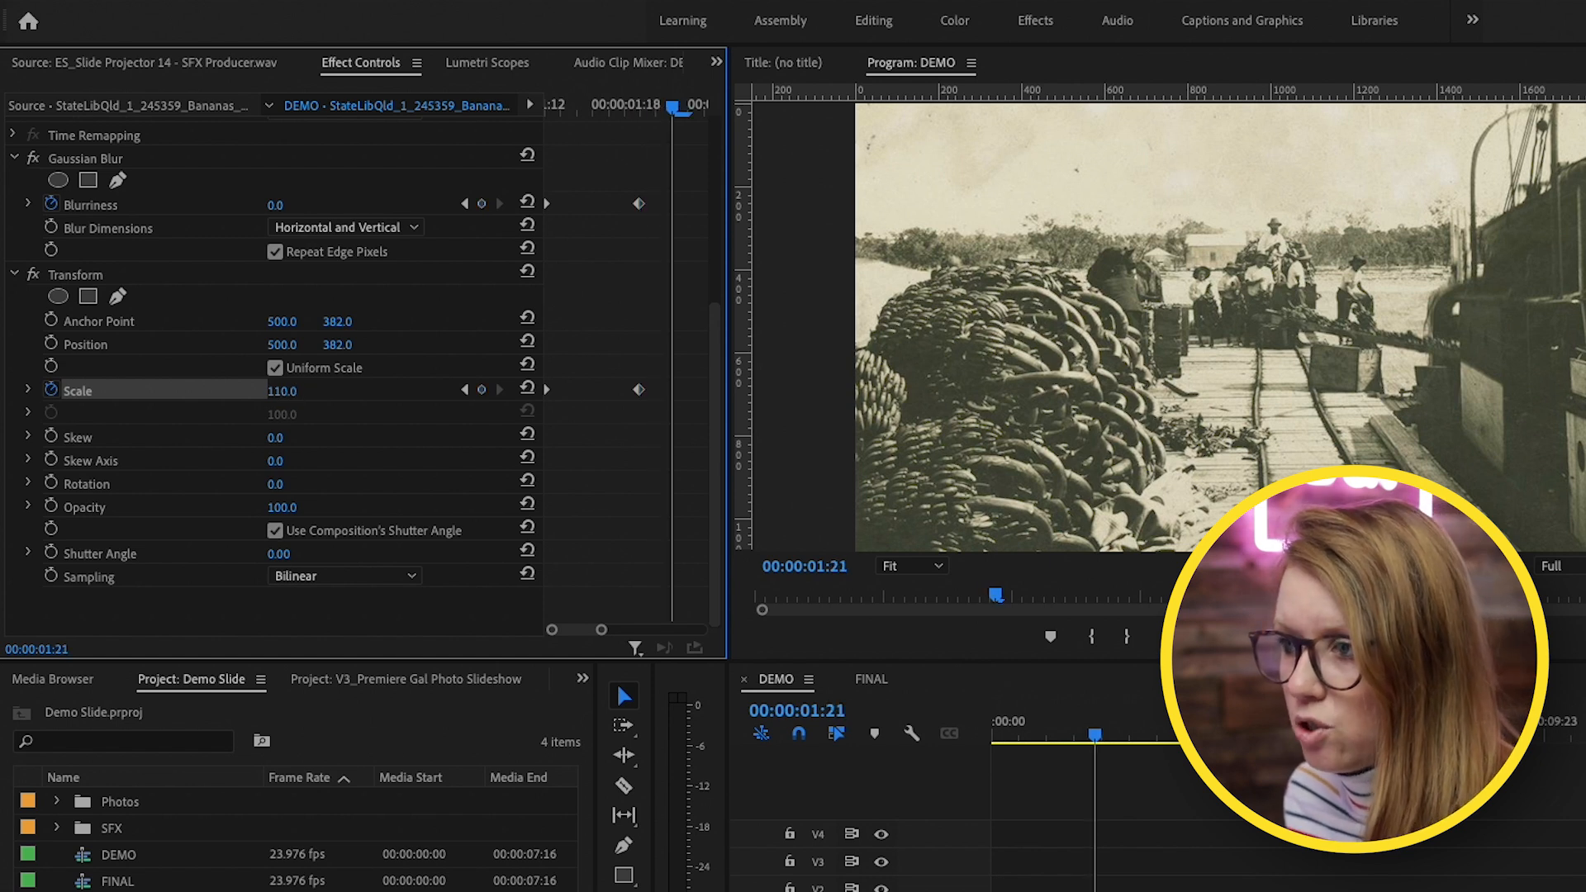
pyautogui.click(299, 393)
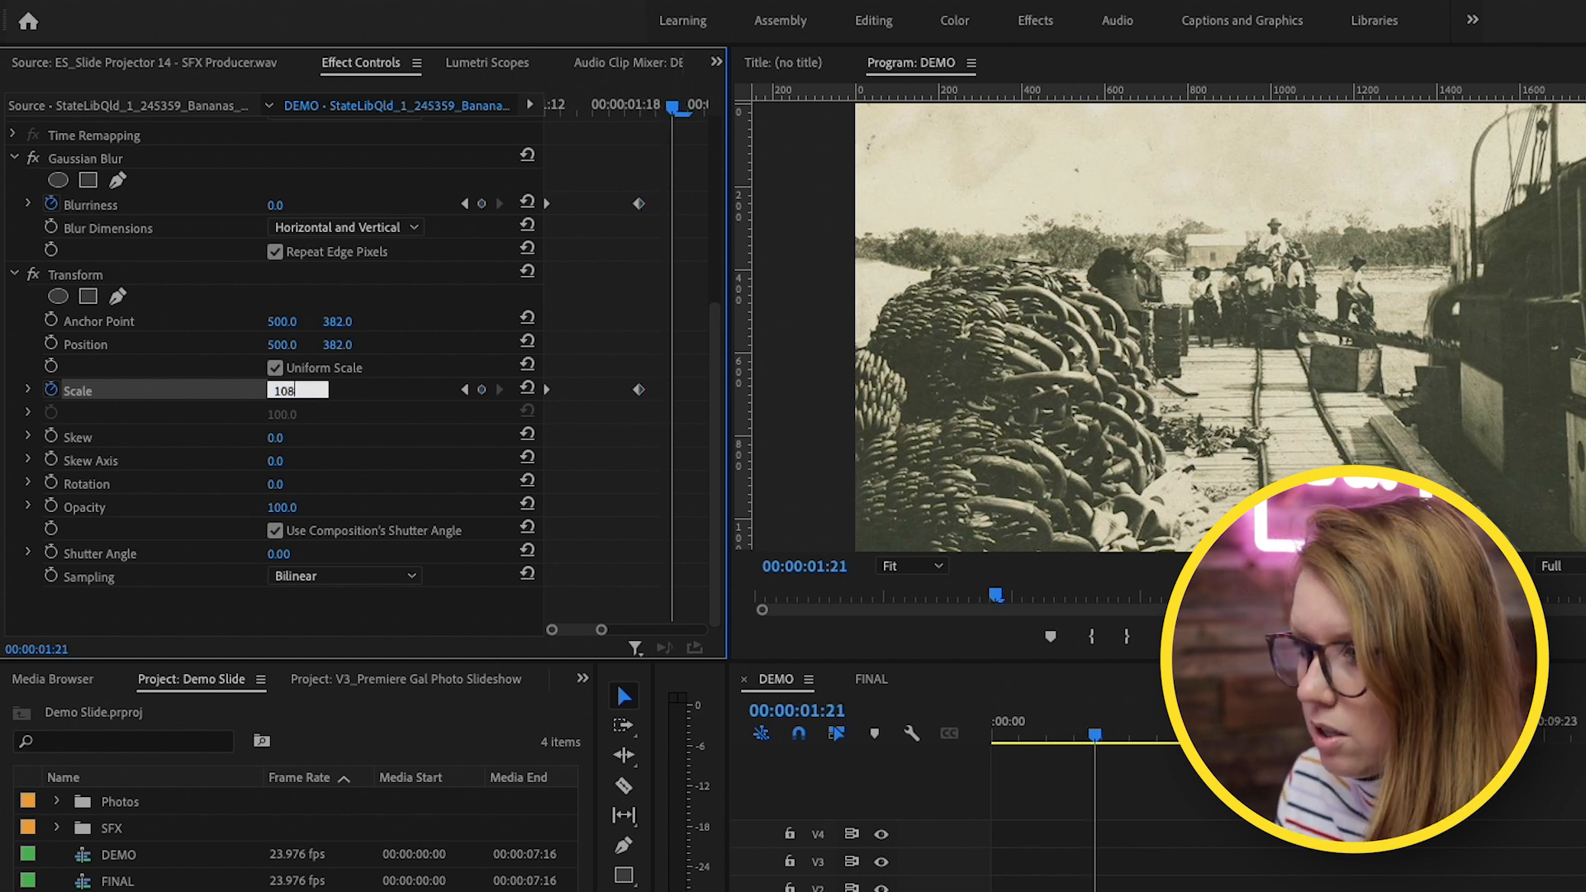
pyautogui.press('Return')
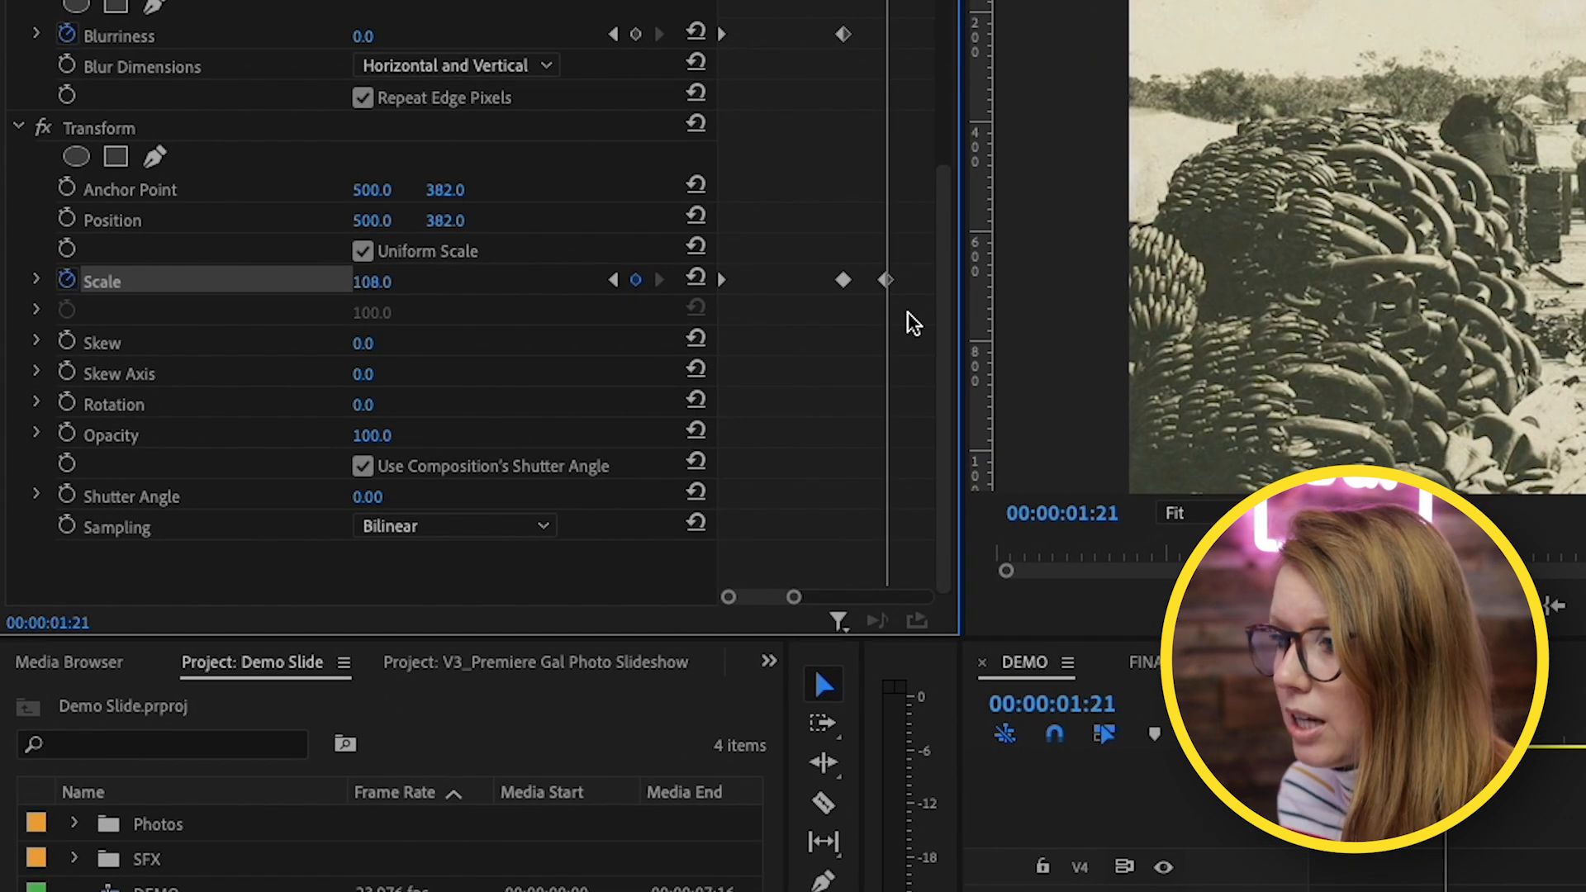
# Step: Apply Ease In to the last two Transform Scale keyframes and Ease Out to the first one
pyautogui.moveTo(913, 322); pyautogui.dragTo(835, 269)
pyautogui.click(844, 279)
pyautogui.rightClick(844, 281)
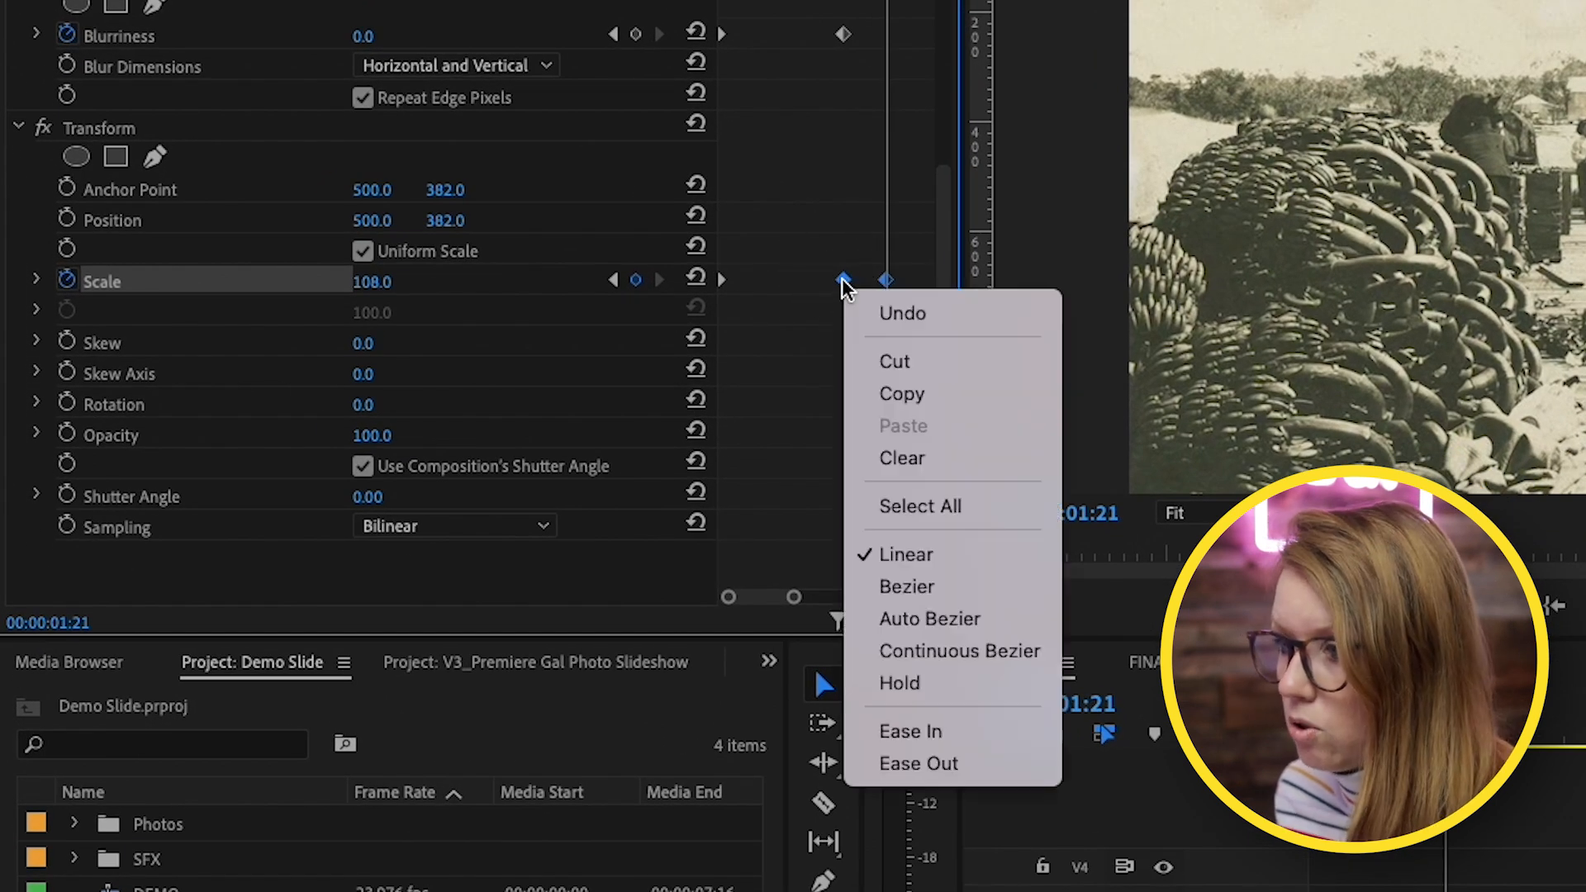
pyautogui.click(948, 731)
pyautogui.rightClick(722, 283)
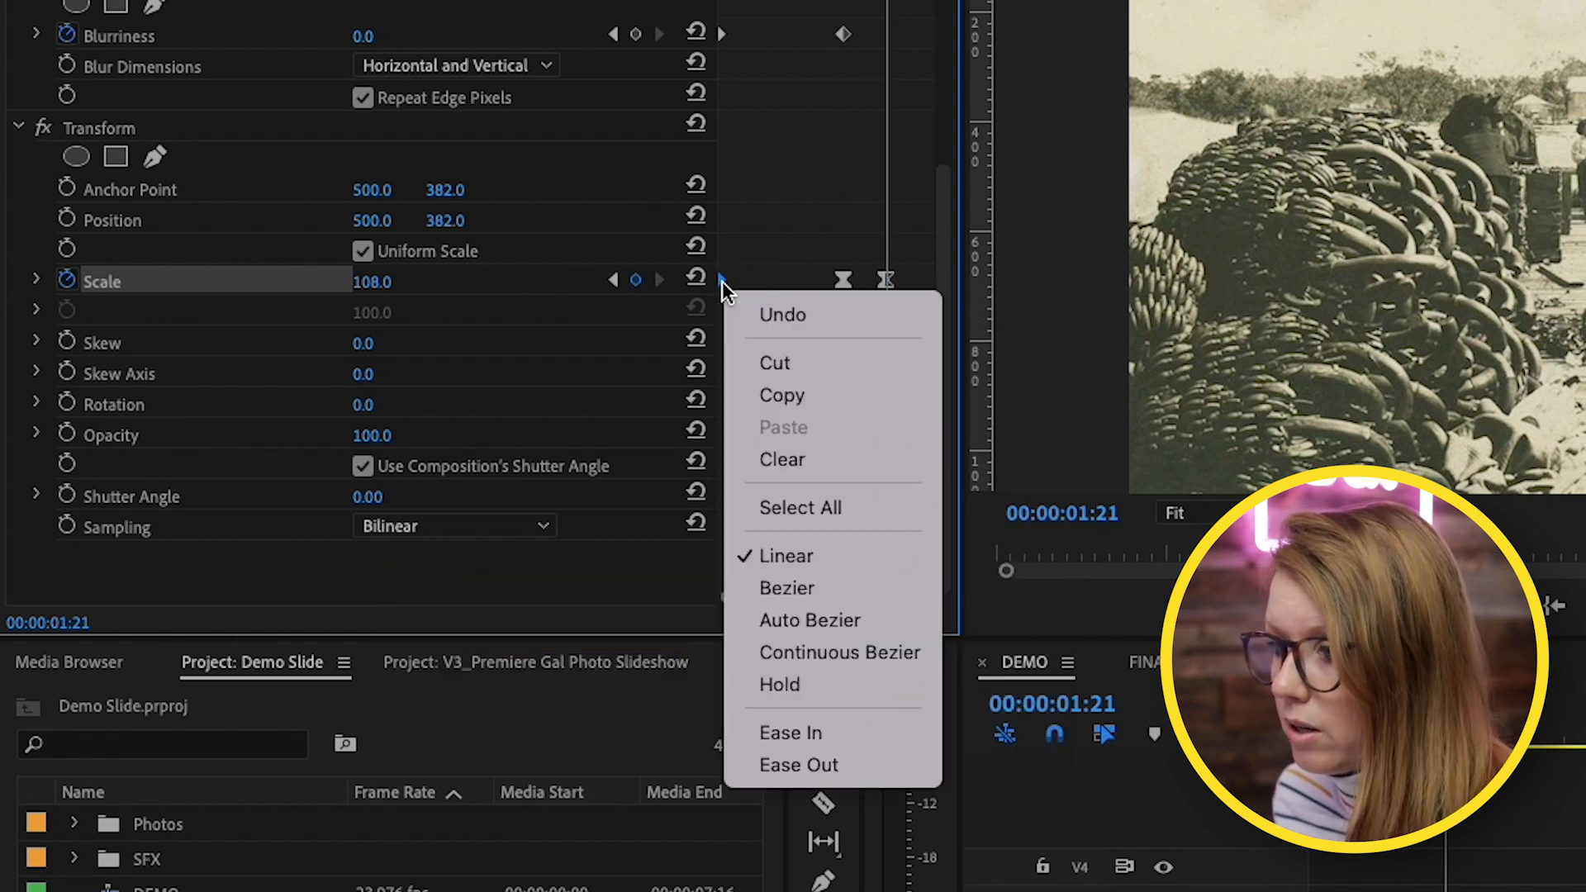
pyautogui.click(798, 765)
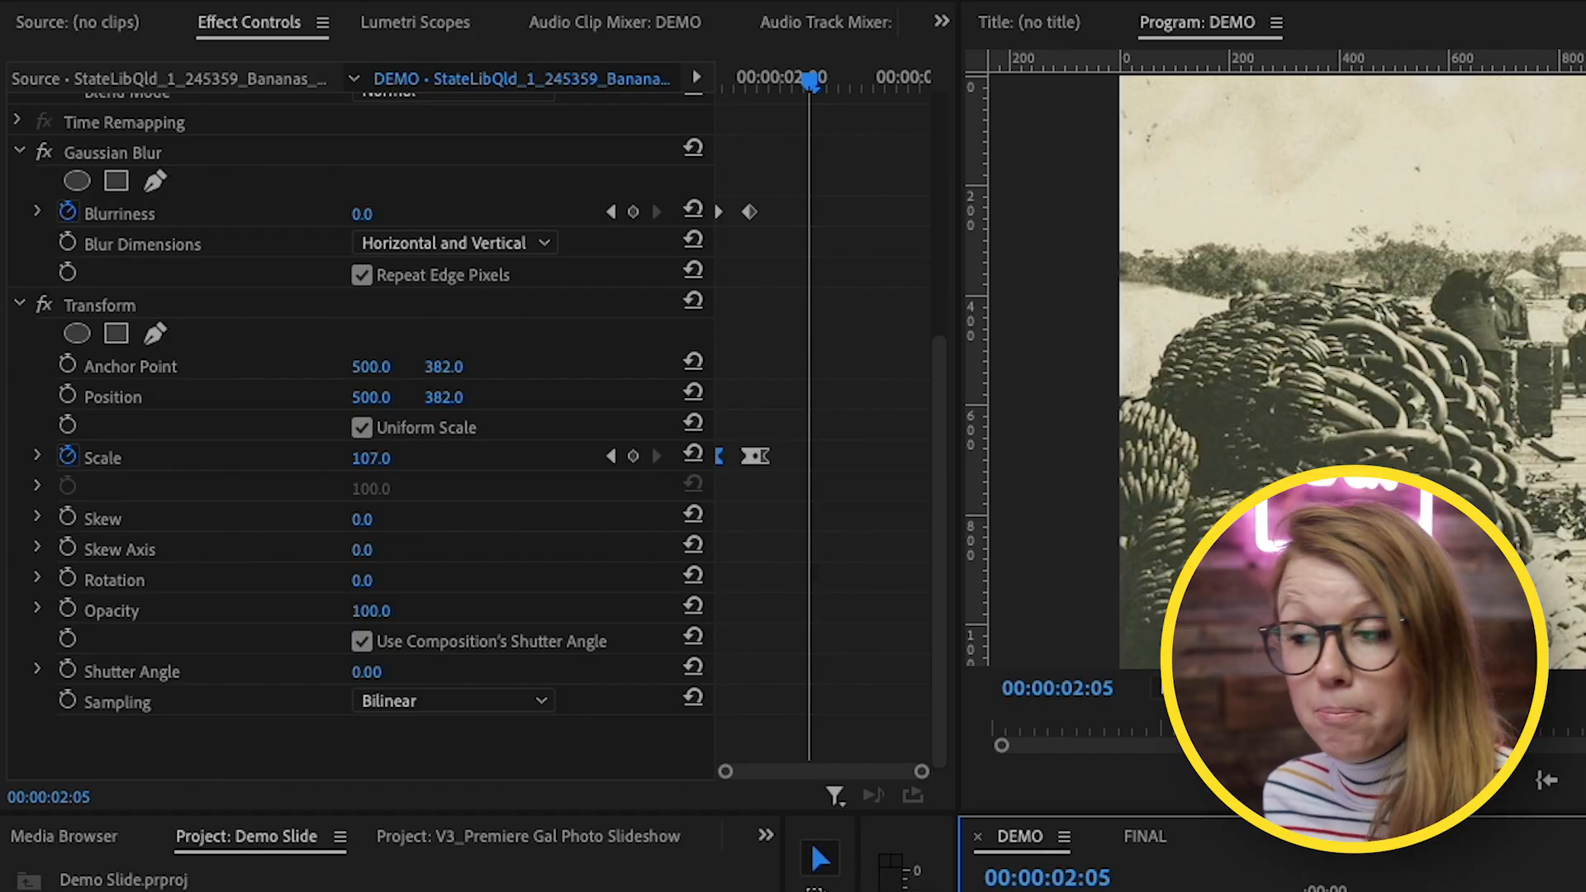
# Step: Copy the Gaussian Blur and Transform effects from the StateLibQld clip to the Landlieden clip's start at 00:00:04:15, and play it back
pyautogui.click(132, 145)
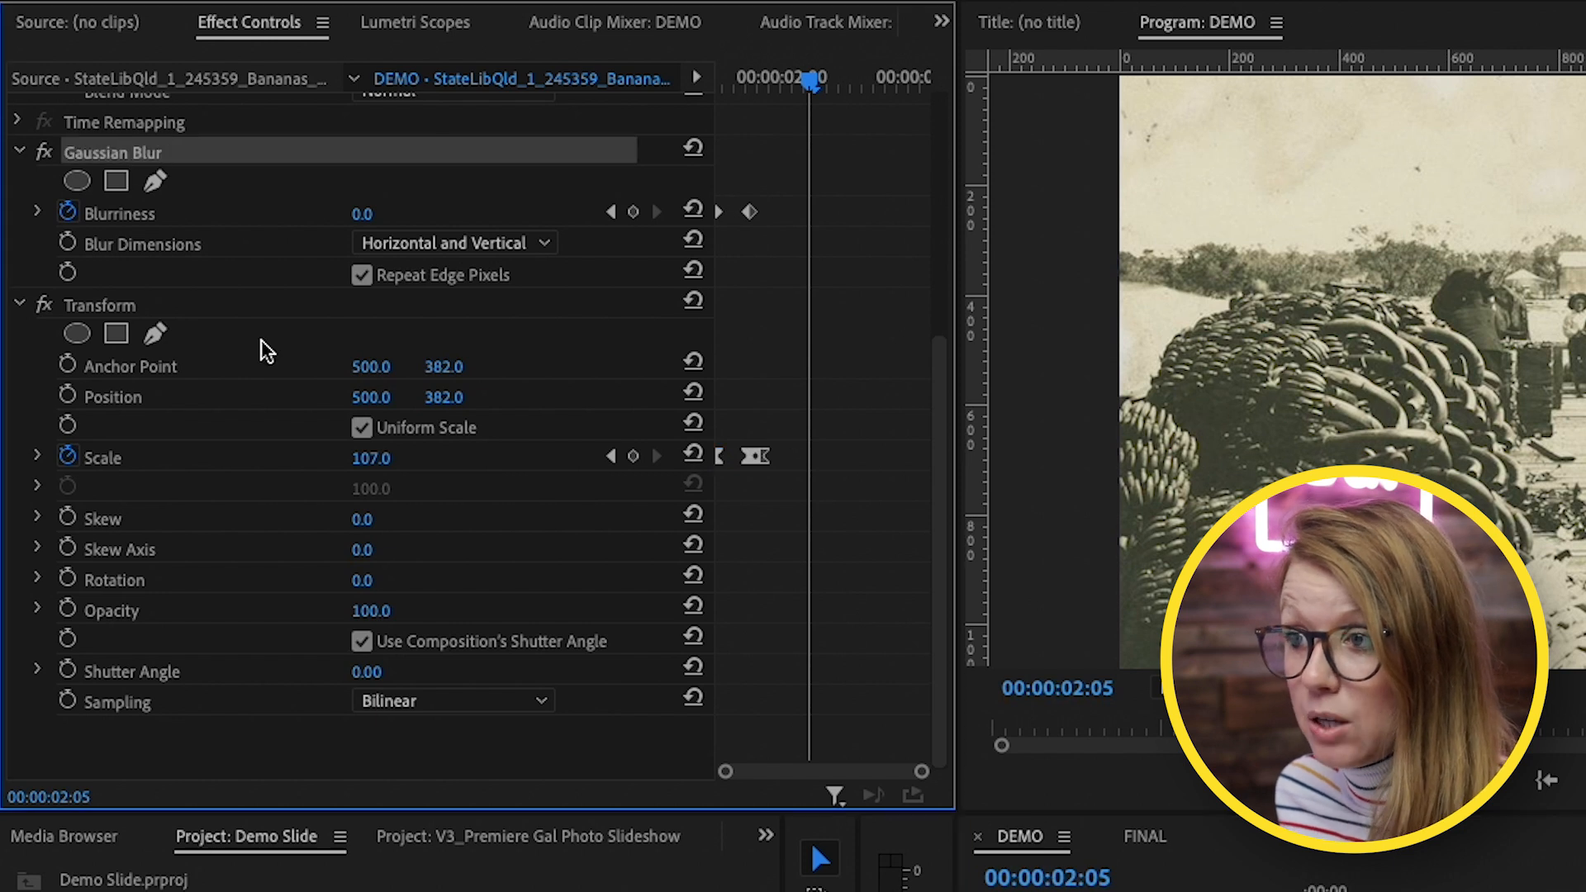
pyautogui.keyDown('shift'); pyautogui.click(97, 301); pyautogui.keyUp('shift')
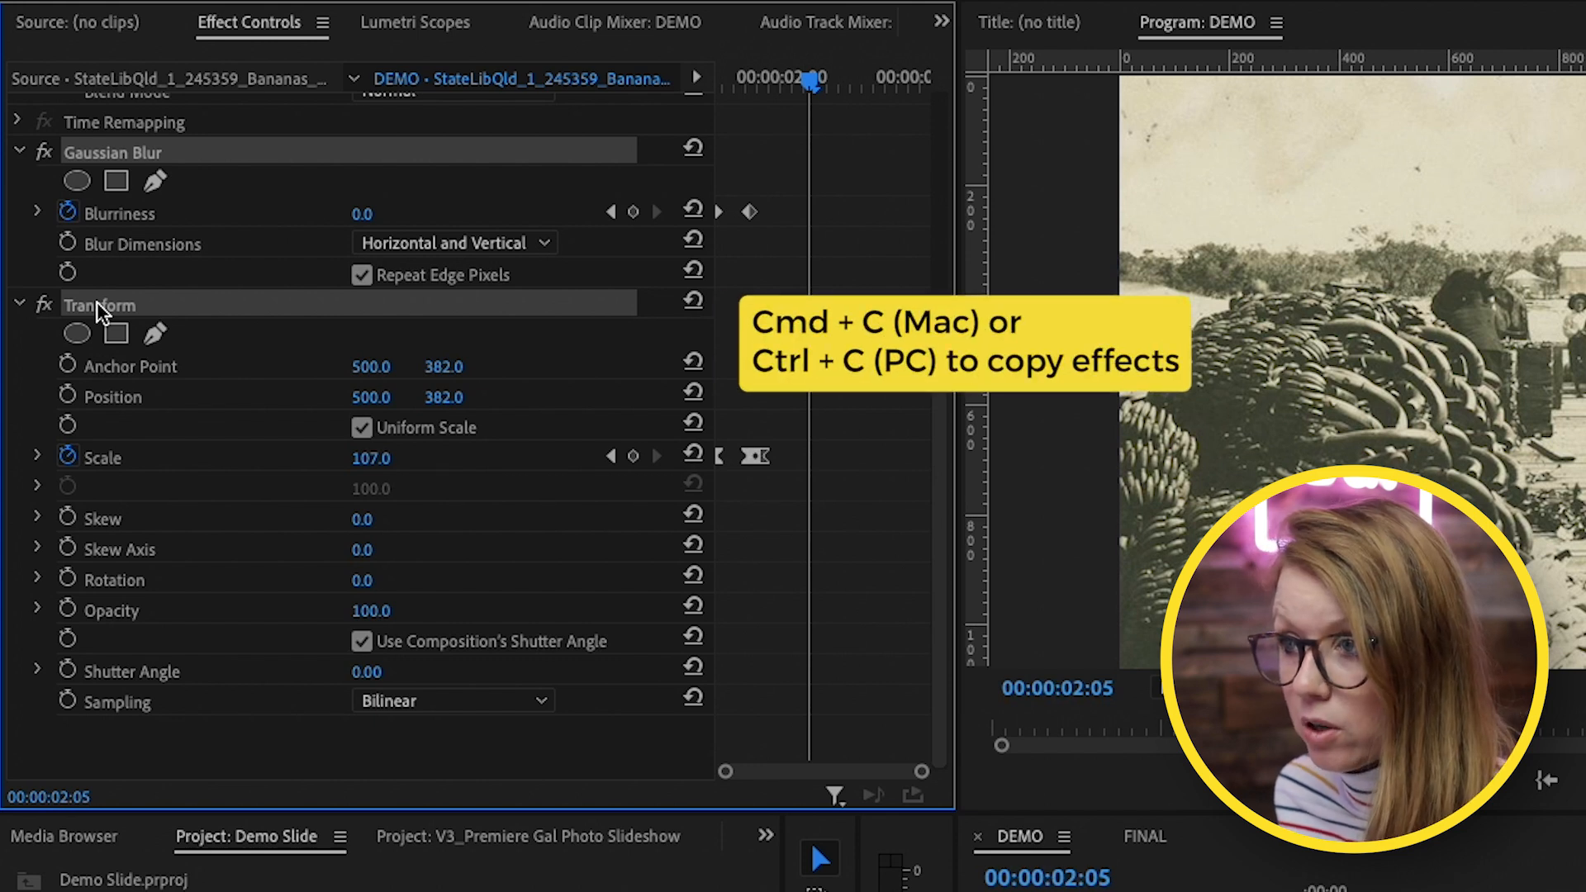
pyautogui.click(1149, 668)
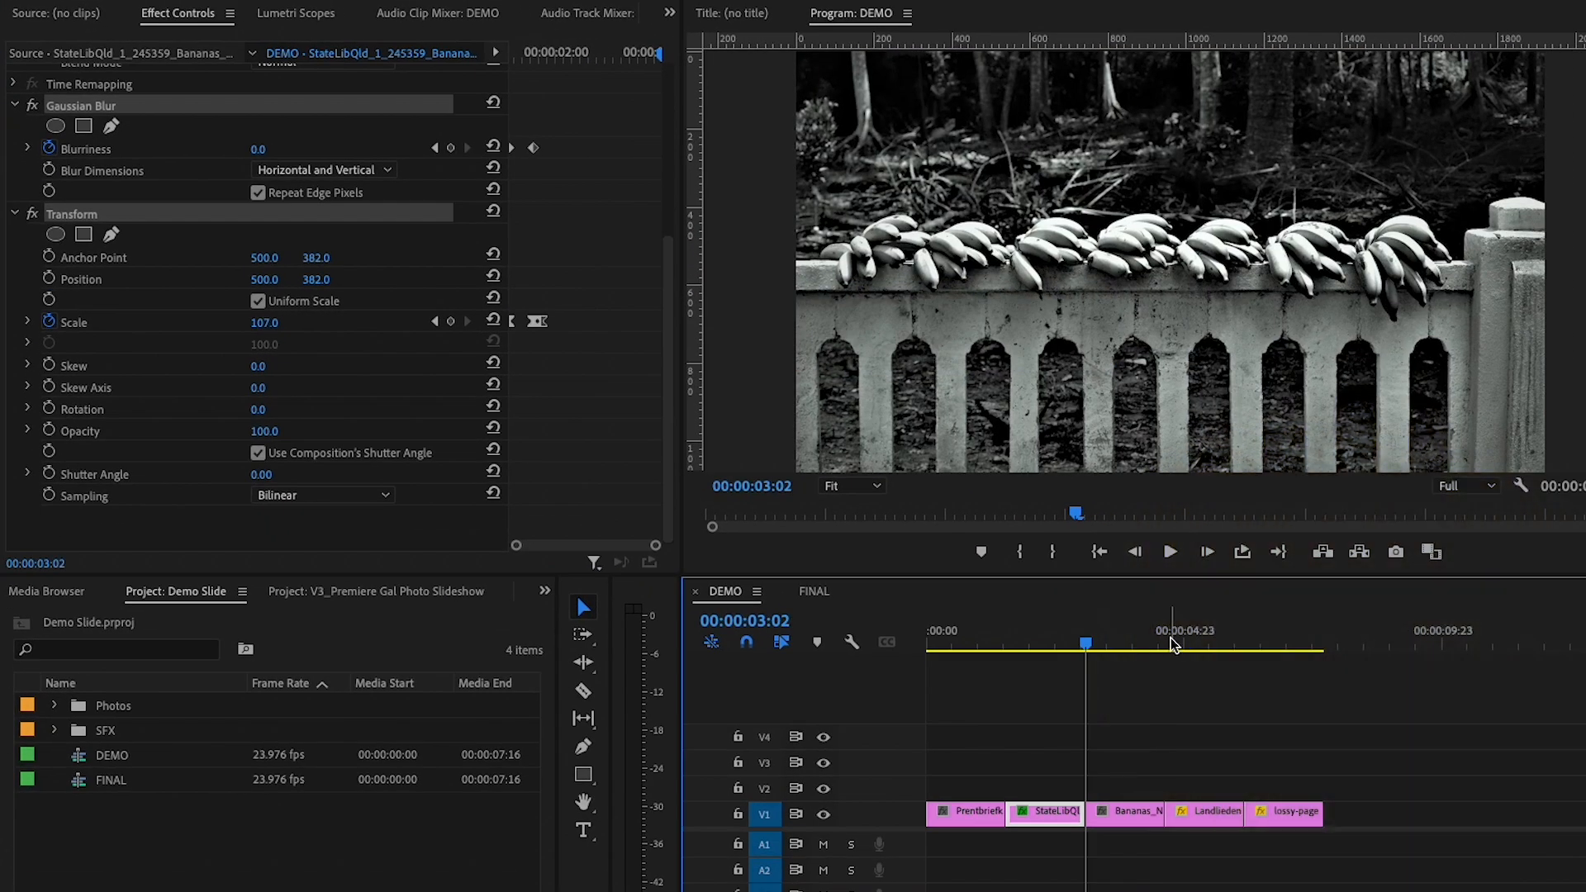
pyautogui.click(1171, 645)
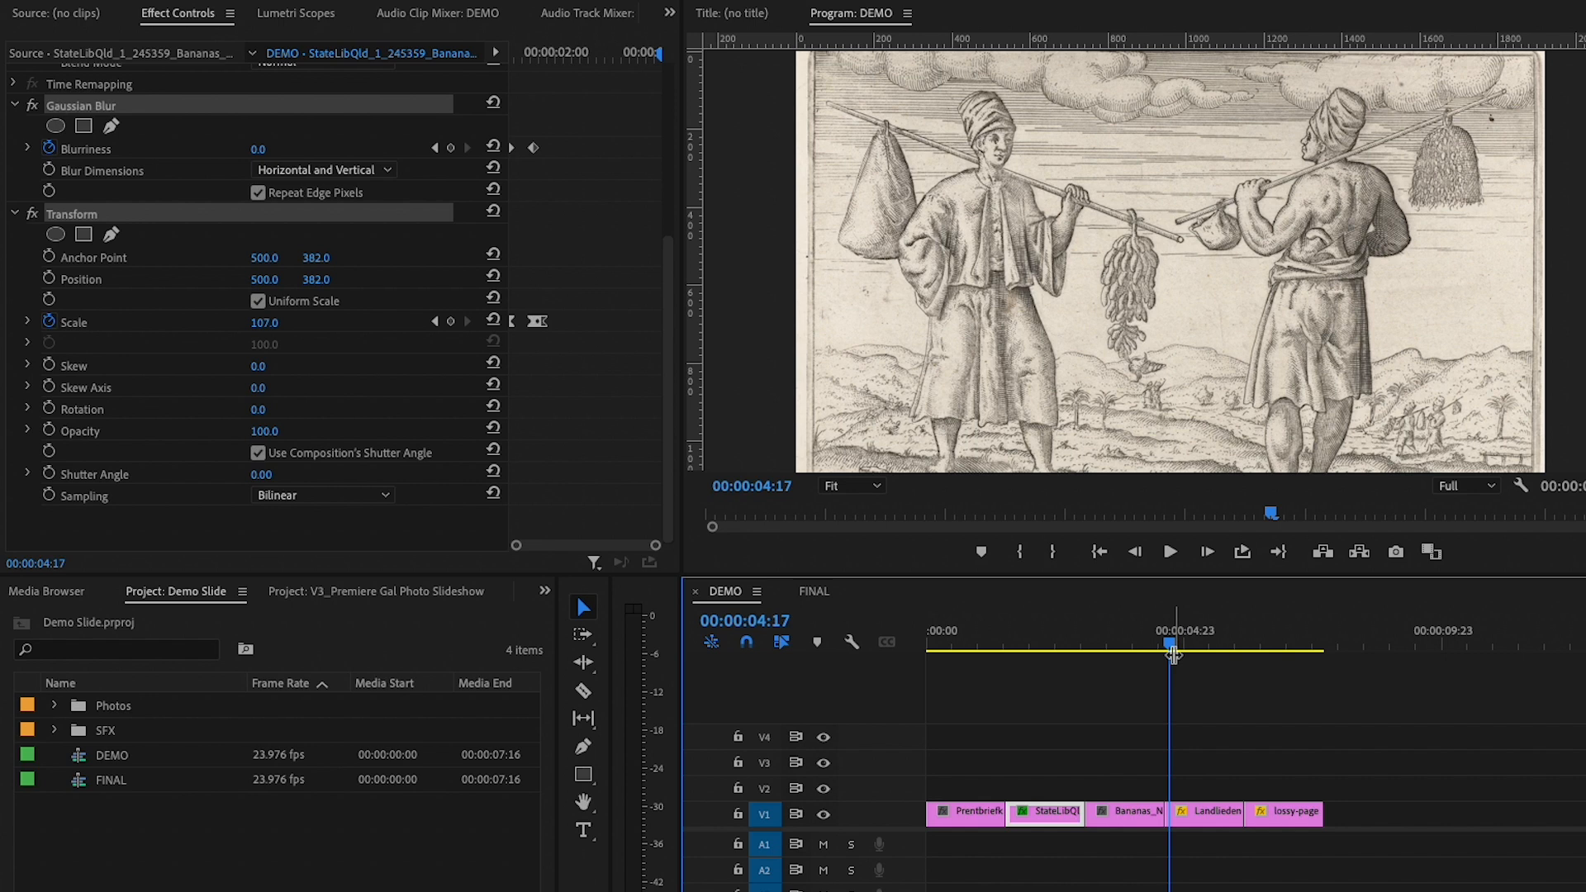
pyautogui.click(1211, 813)
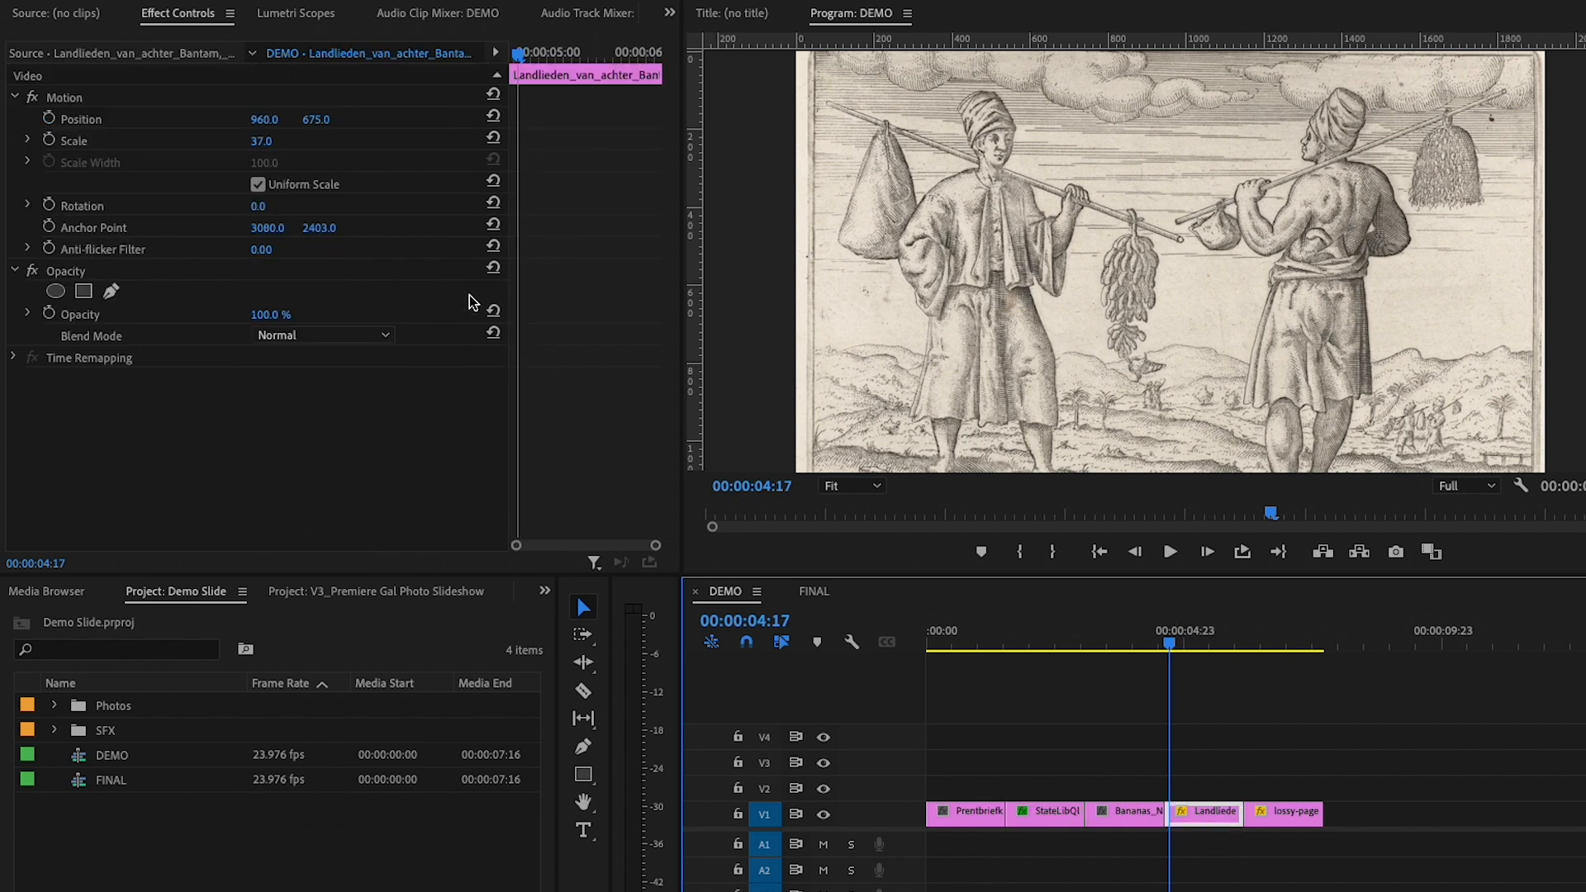
pyautogui.moveTo(520, 56); pyautogui.dragTo(512, 57)
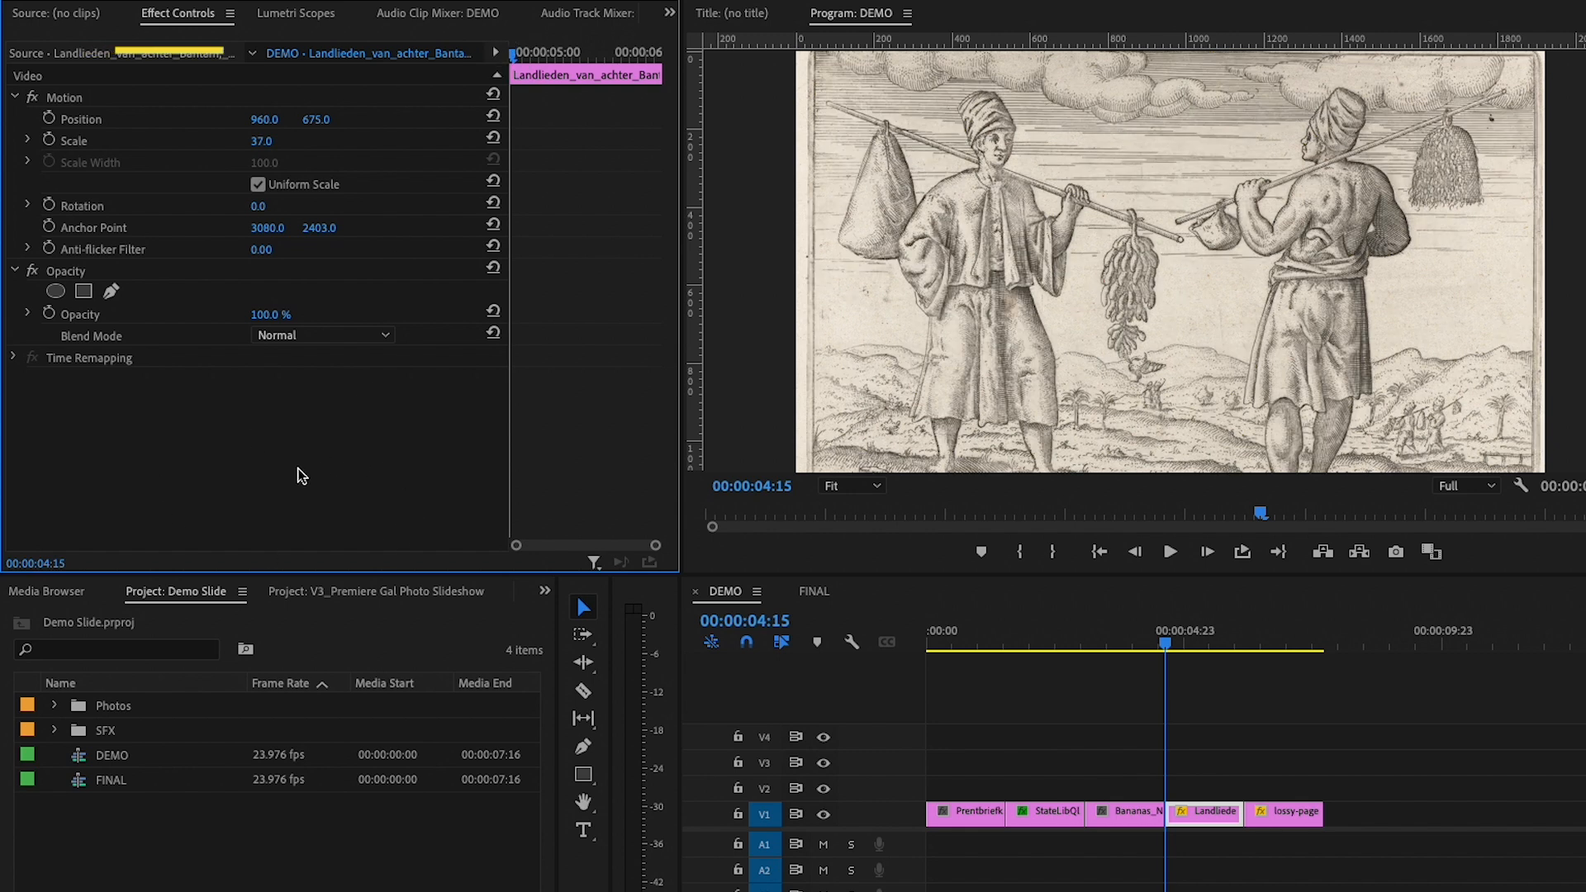
pyautogui.hotkey('ctrl', 'v')
pyautogui.press('space')
pyautogui.press('space')
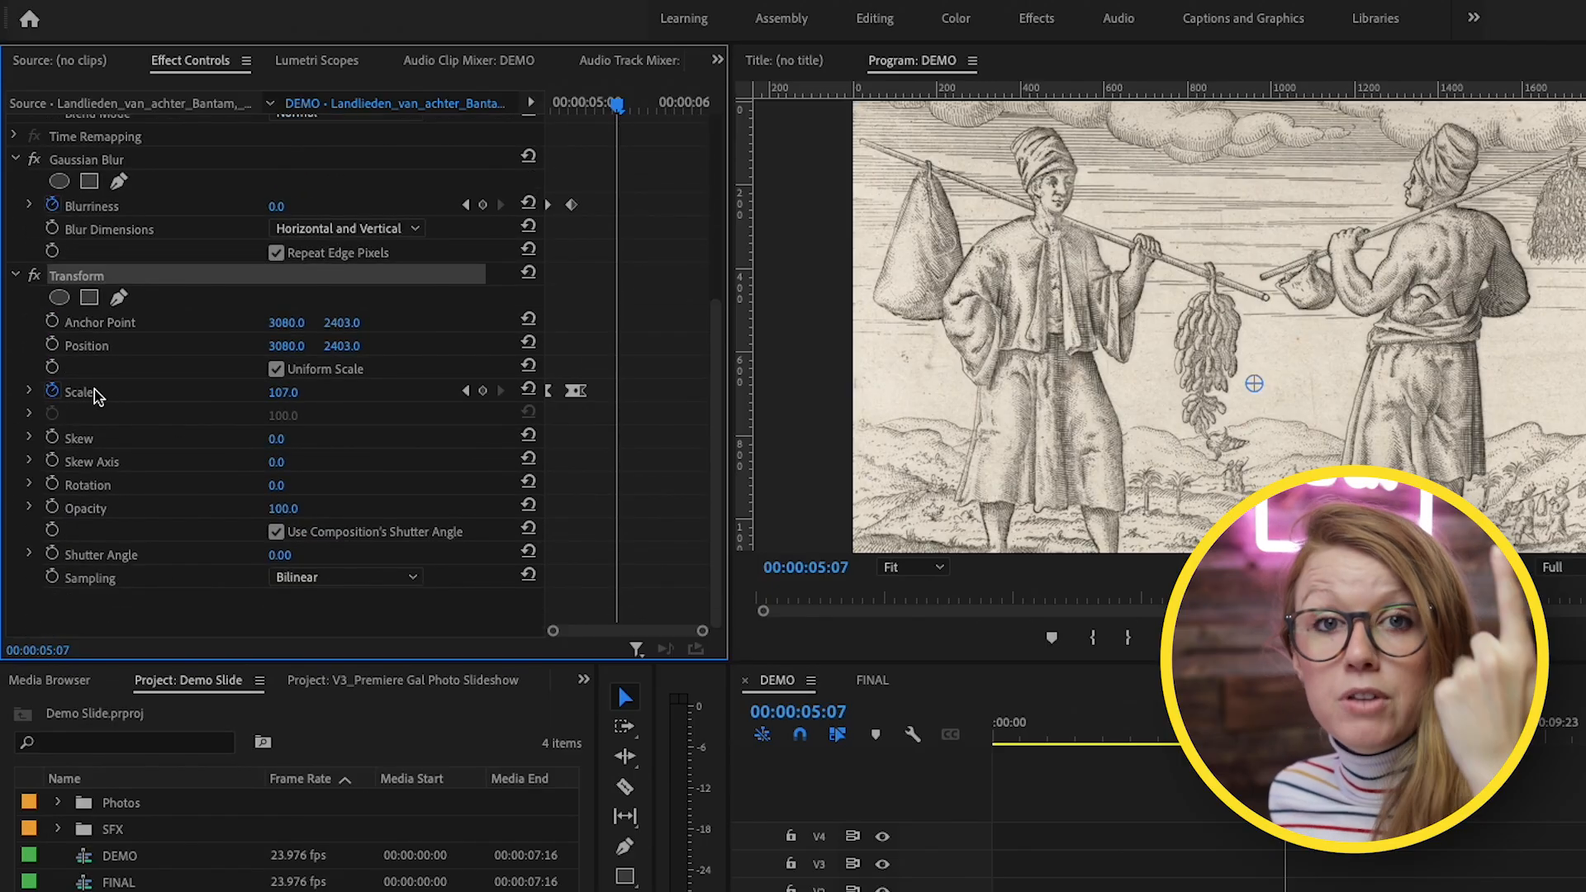
# Step: Set the Landlieden clip's Motion Scale to 32 and lower its vertical Position value to reframe it, checking the sequence from the start
pyautogui.scroll(5, 92, 386)
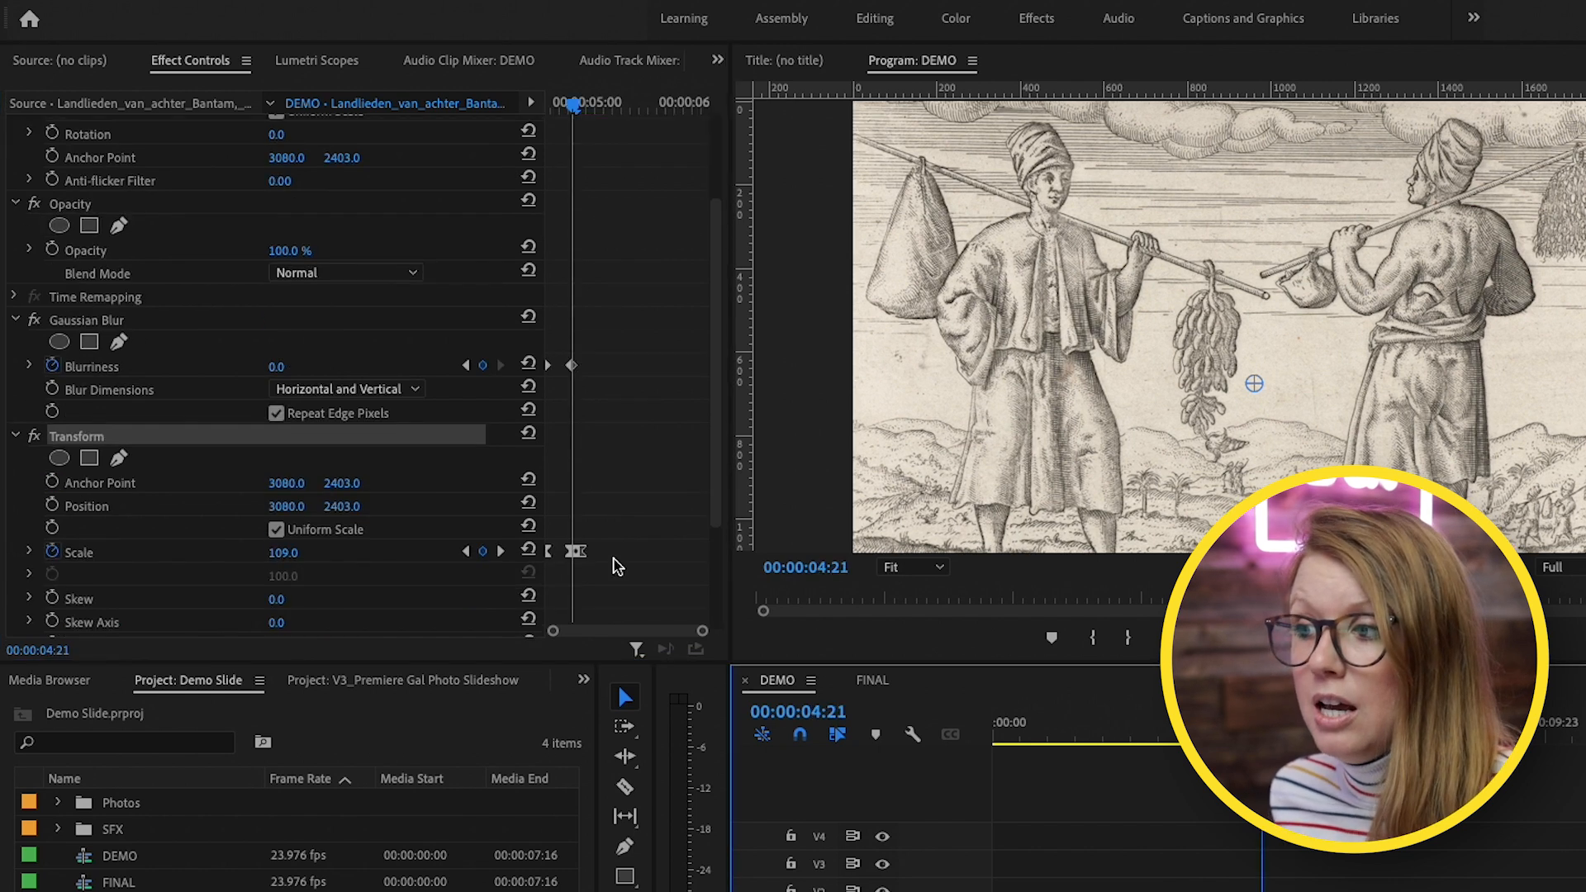
pyautogui.scroll(-3, 570, 494)
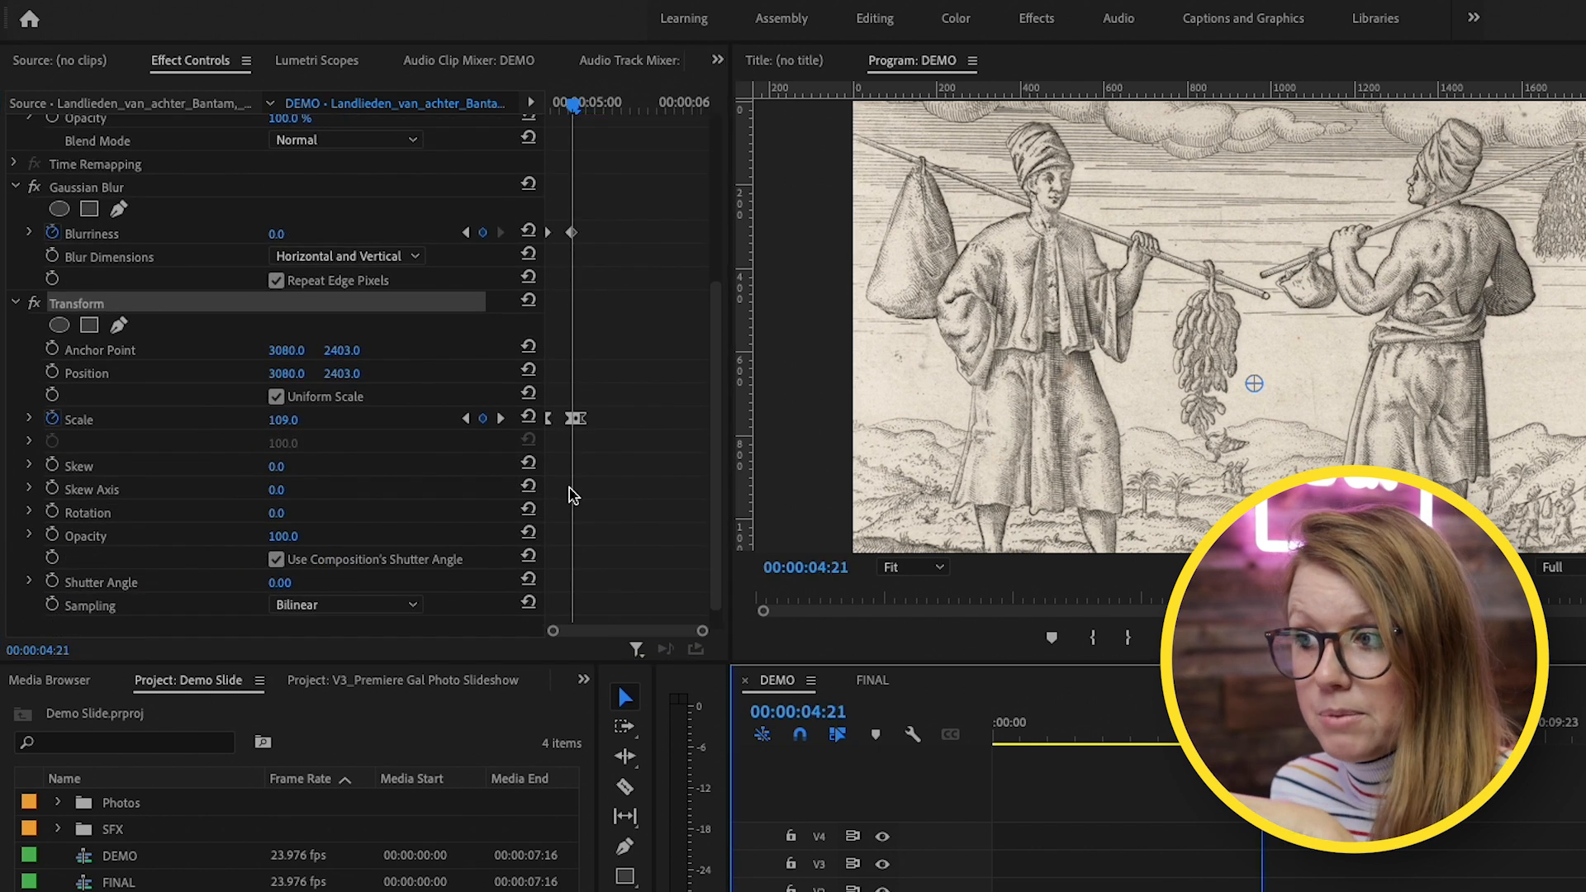
pyautogui.scroll(5, 570, 494)
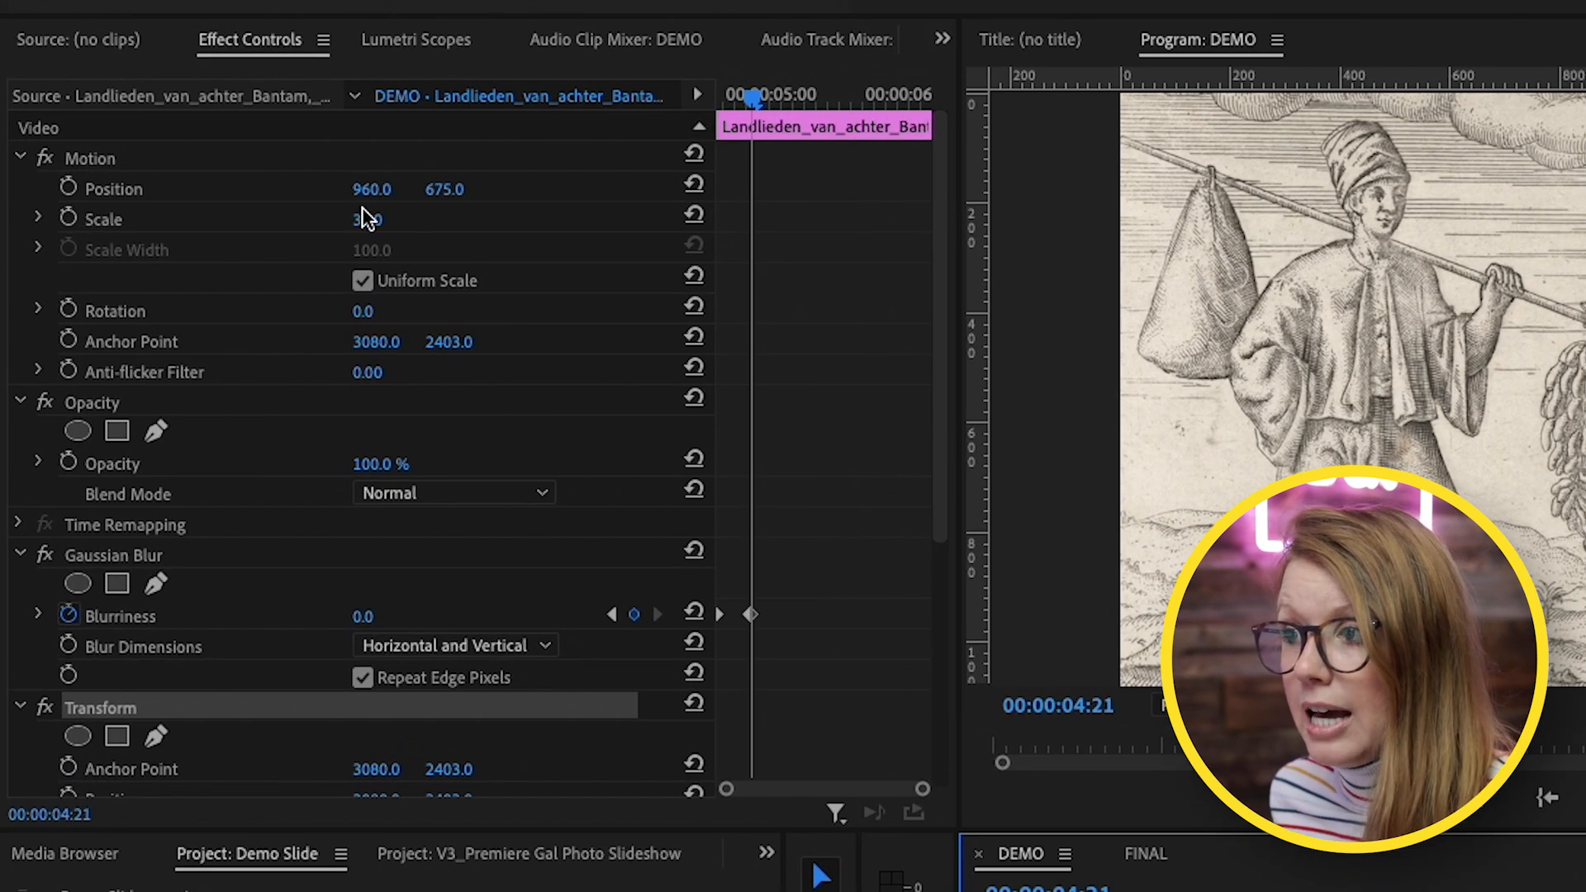
pyautogui.click(368, 220)
pyautogui.write('3')
pyautogui.press('Return')
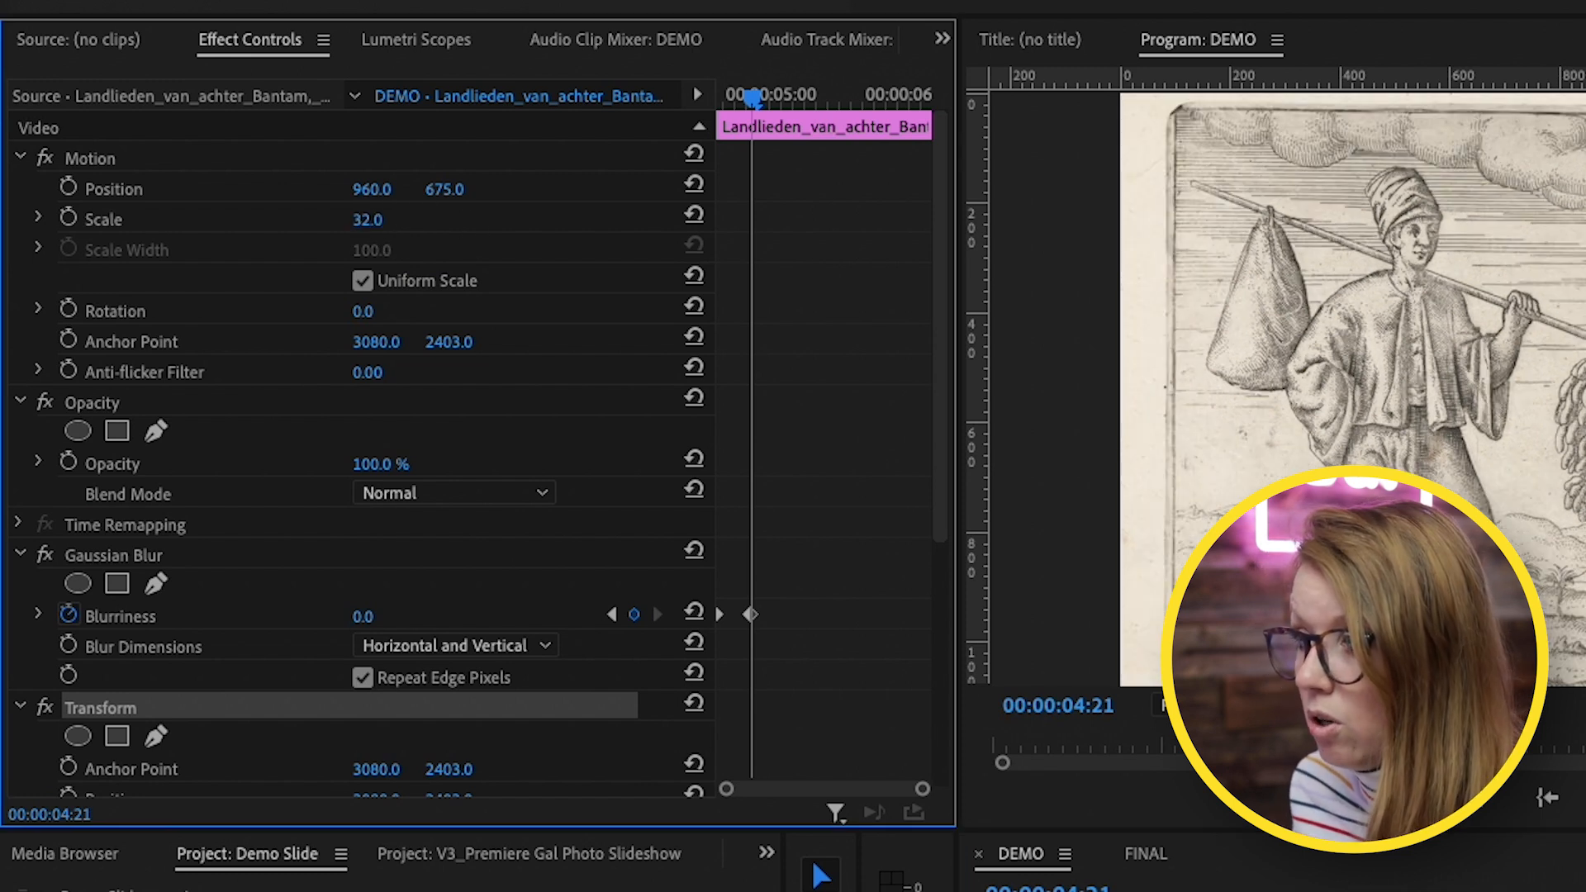
pyautogui.moveTo(445, 189); pyautogui.dragTo(393, 189)
pyautogui.scroll(-5, 891, 674)
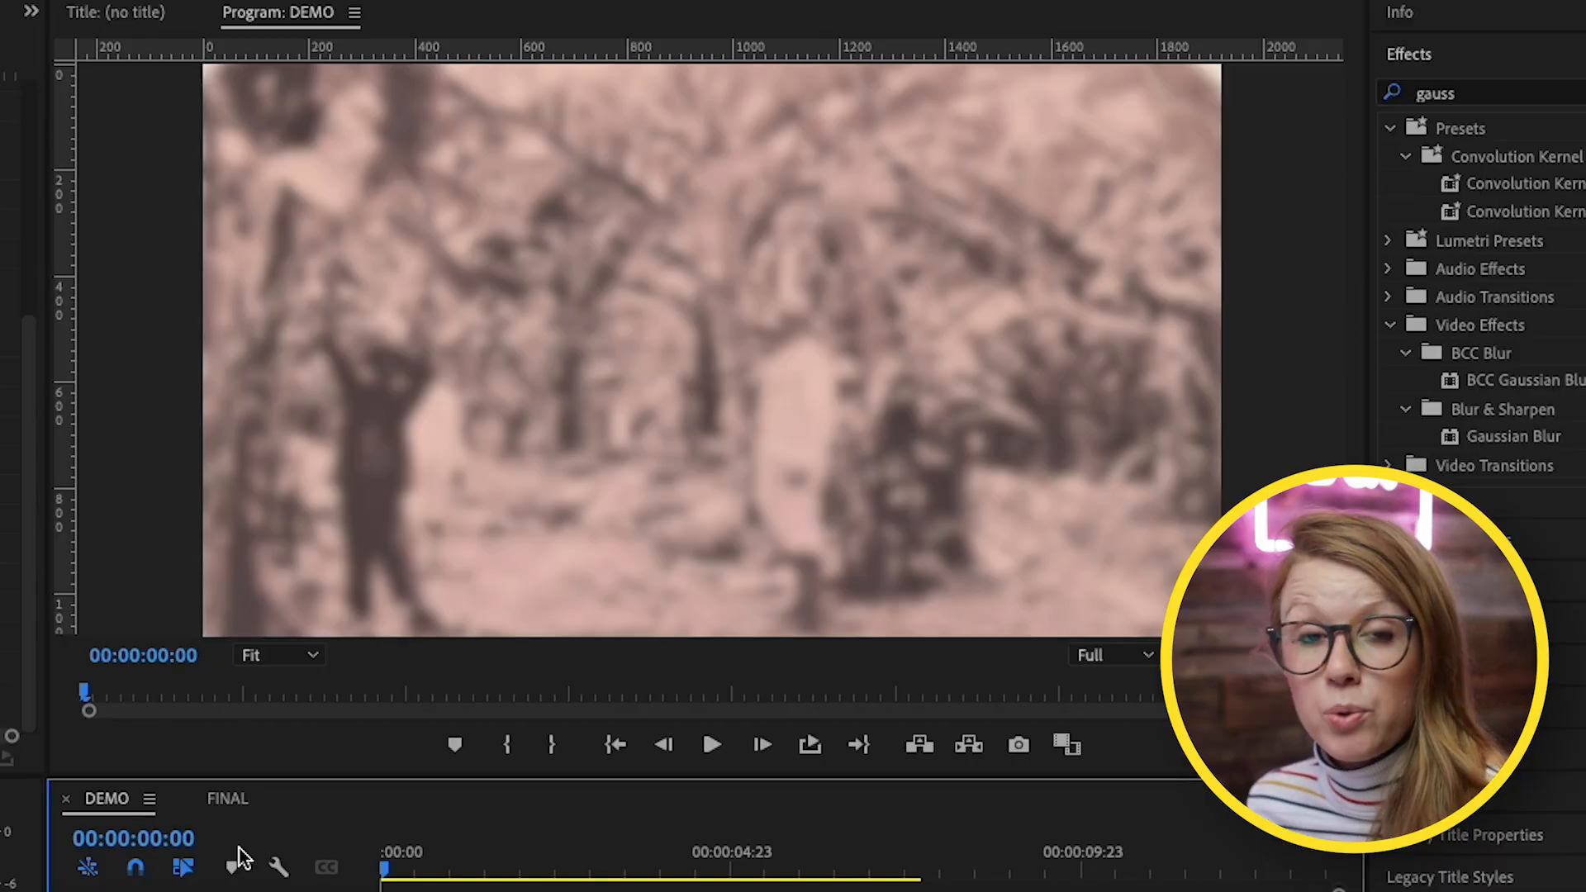
pyautogui.press('space')
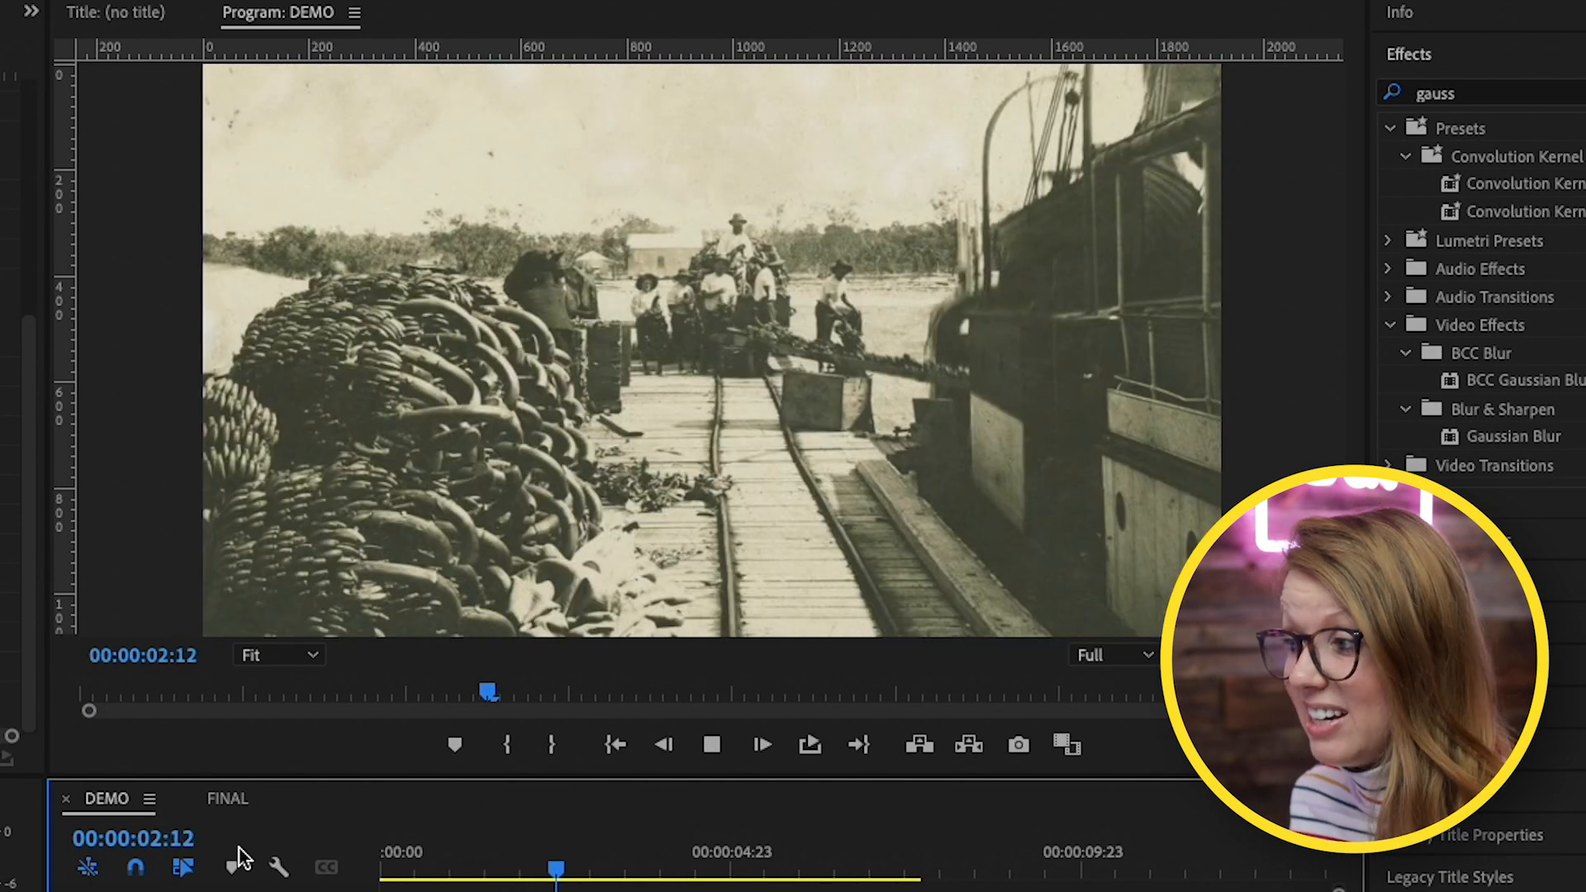
pyautogui.press('space')
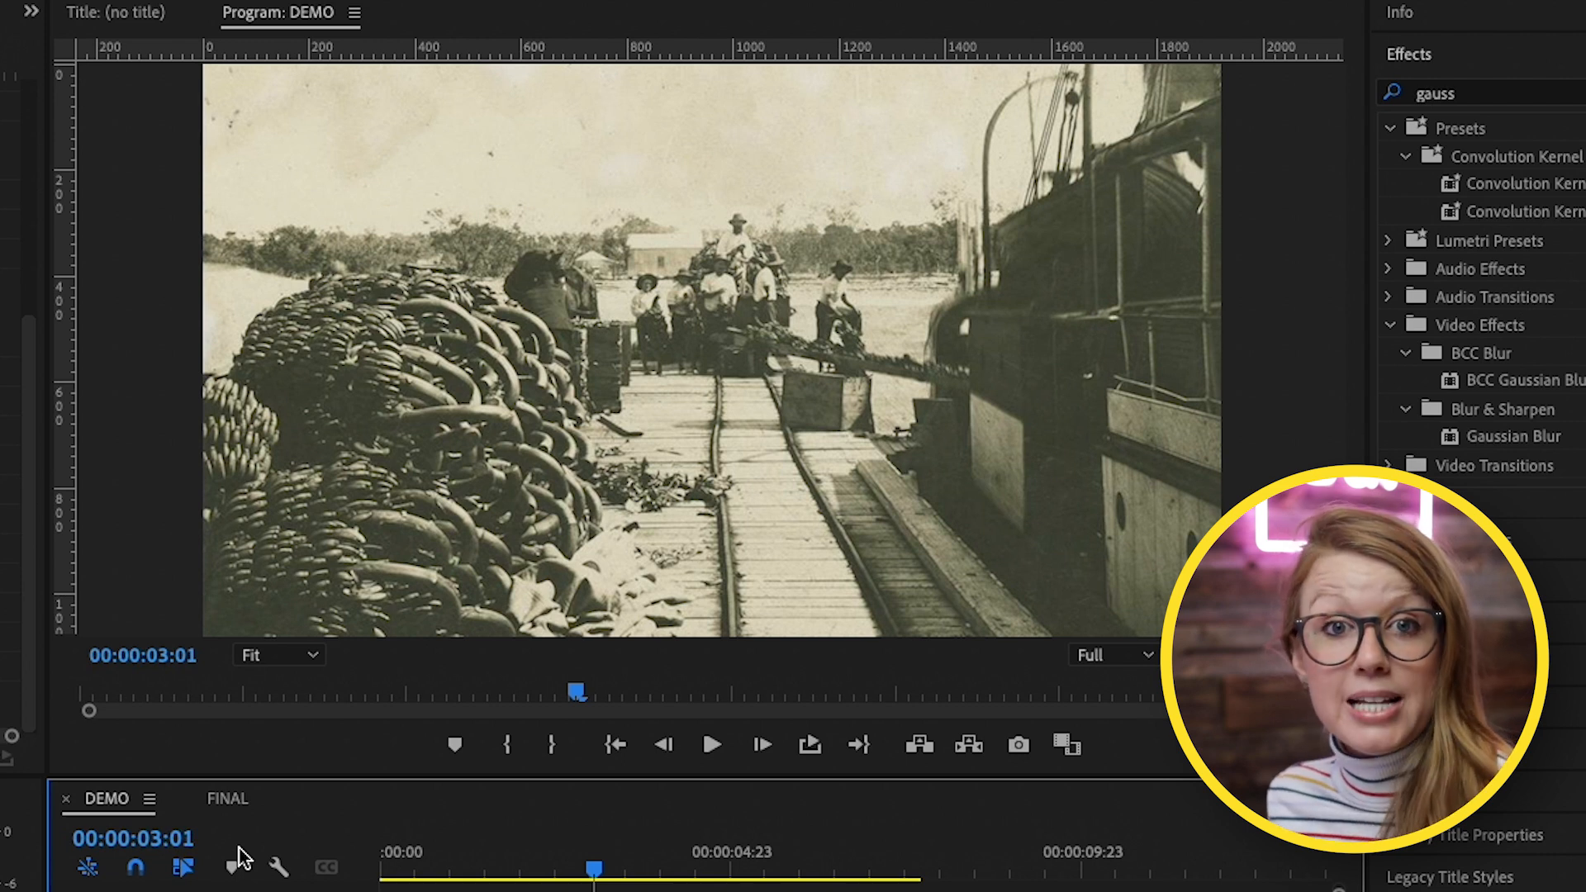
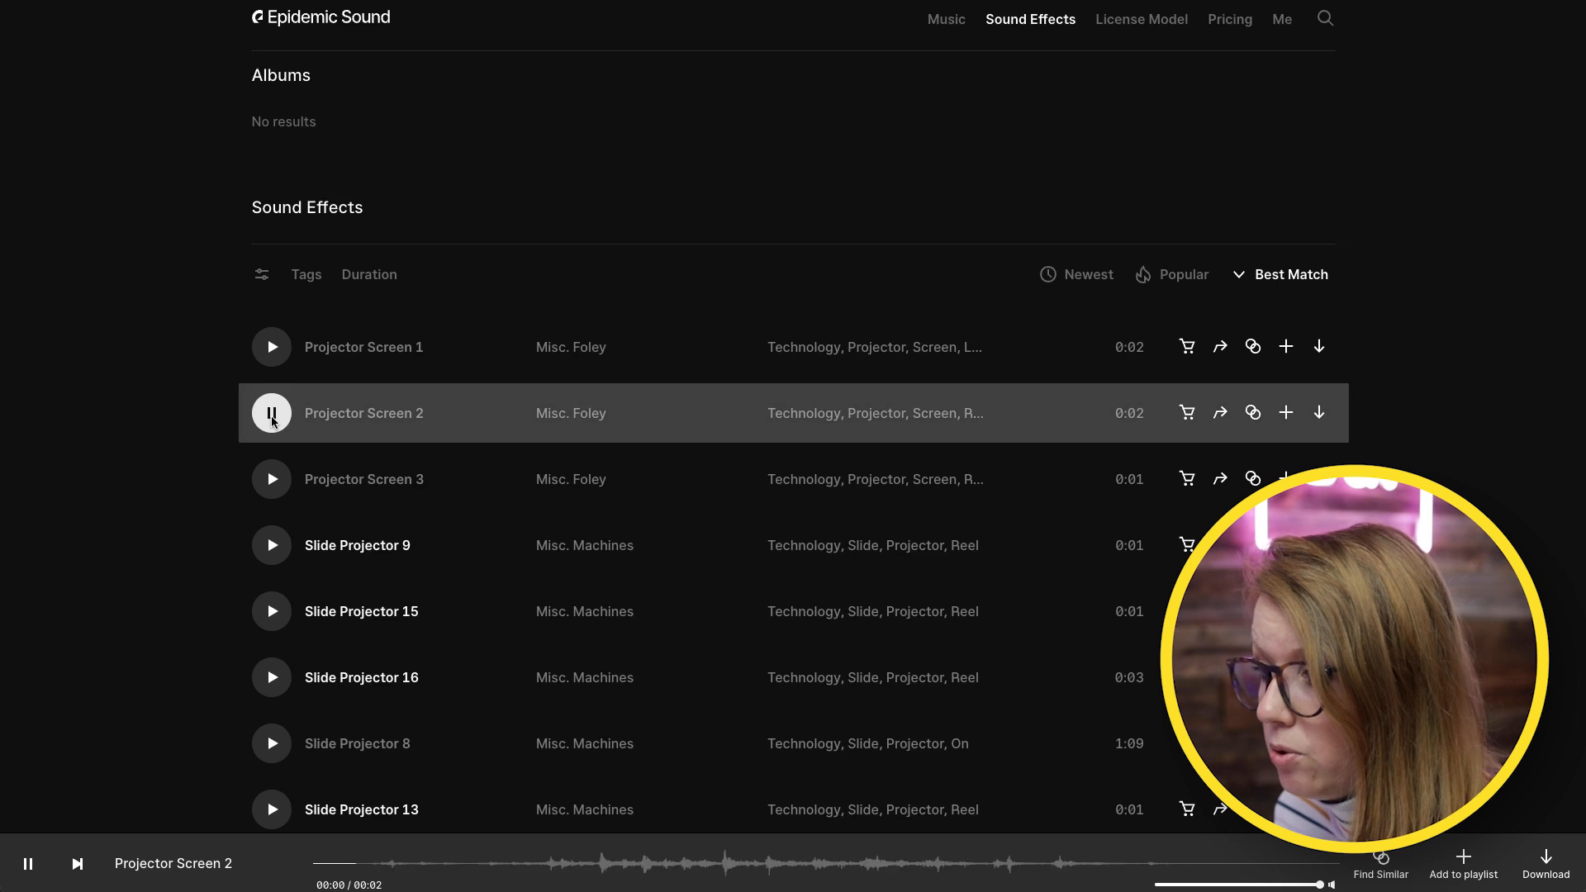
# Step: Preview the Projector Screen 2 and Projector Screen 3 sound effects on Epidemic Sound
pyautogui.click(274, 419)
pyautogui.scroll(-1, 285, 481)
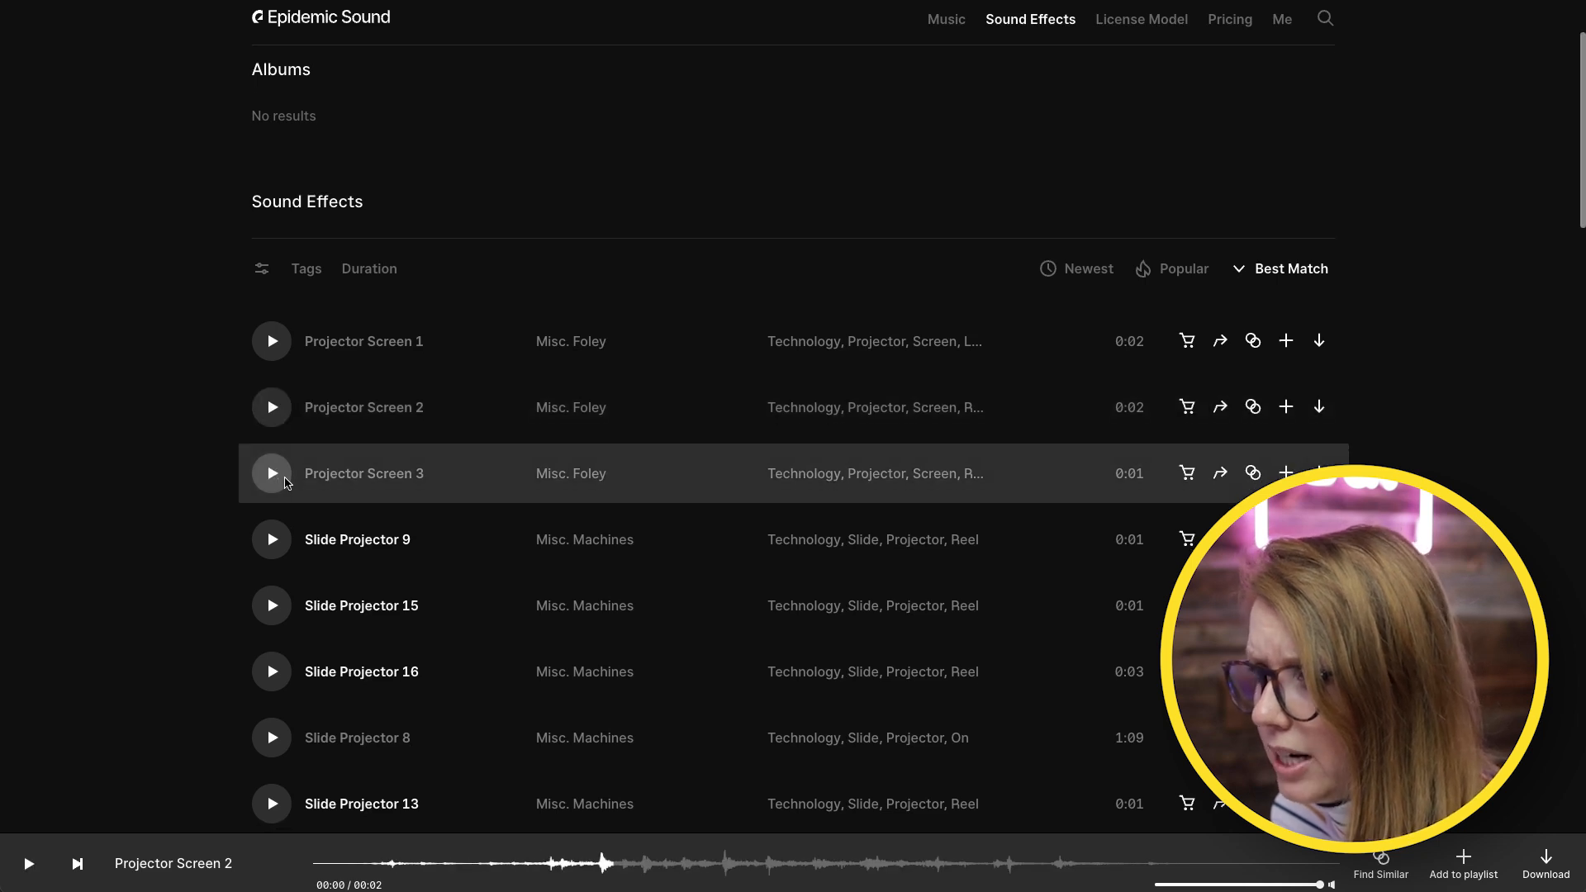
pyautogui.click(279, 477)
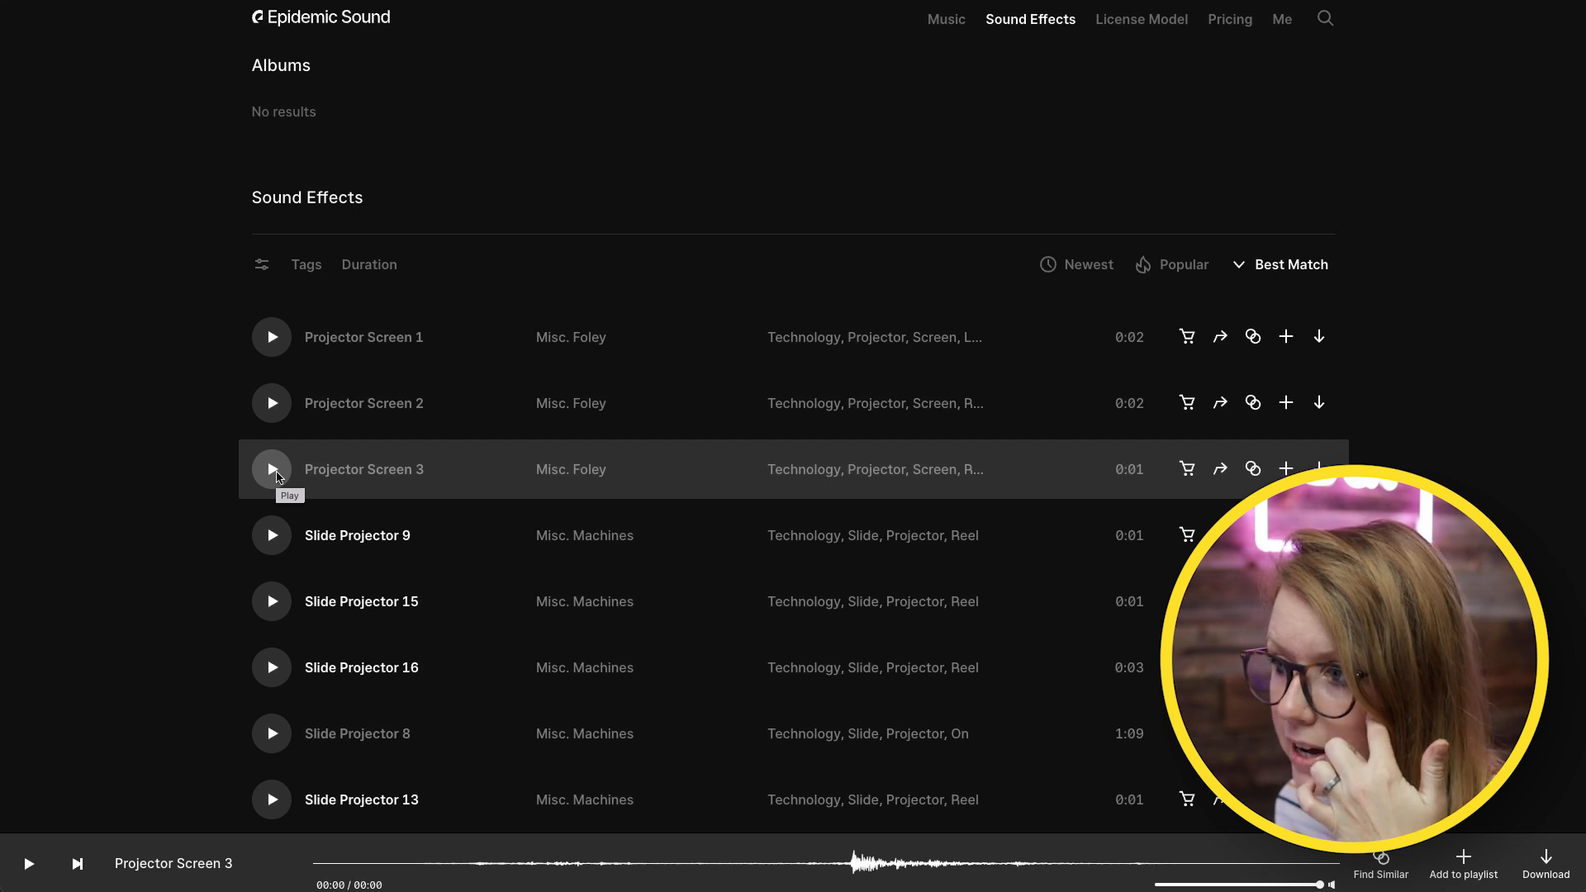
pyautogui.scroll(-1, 278, 476)
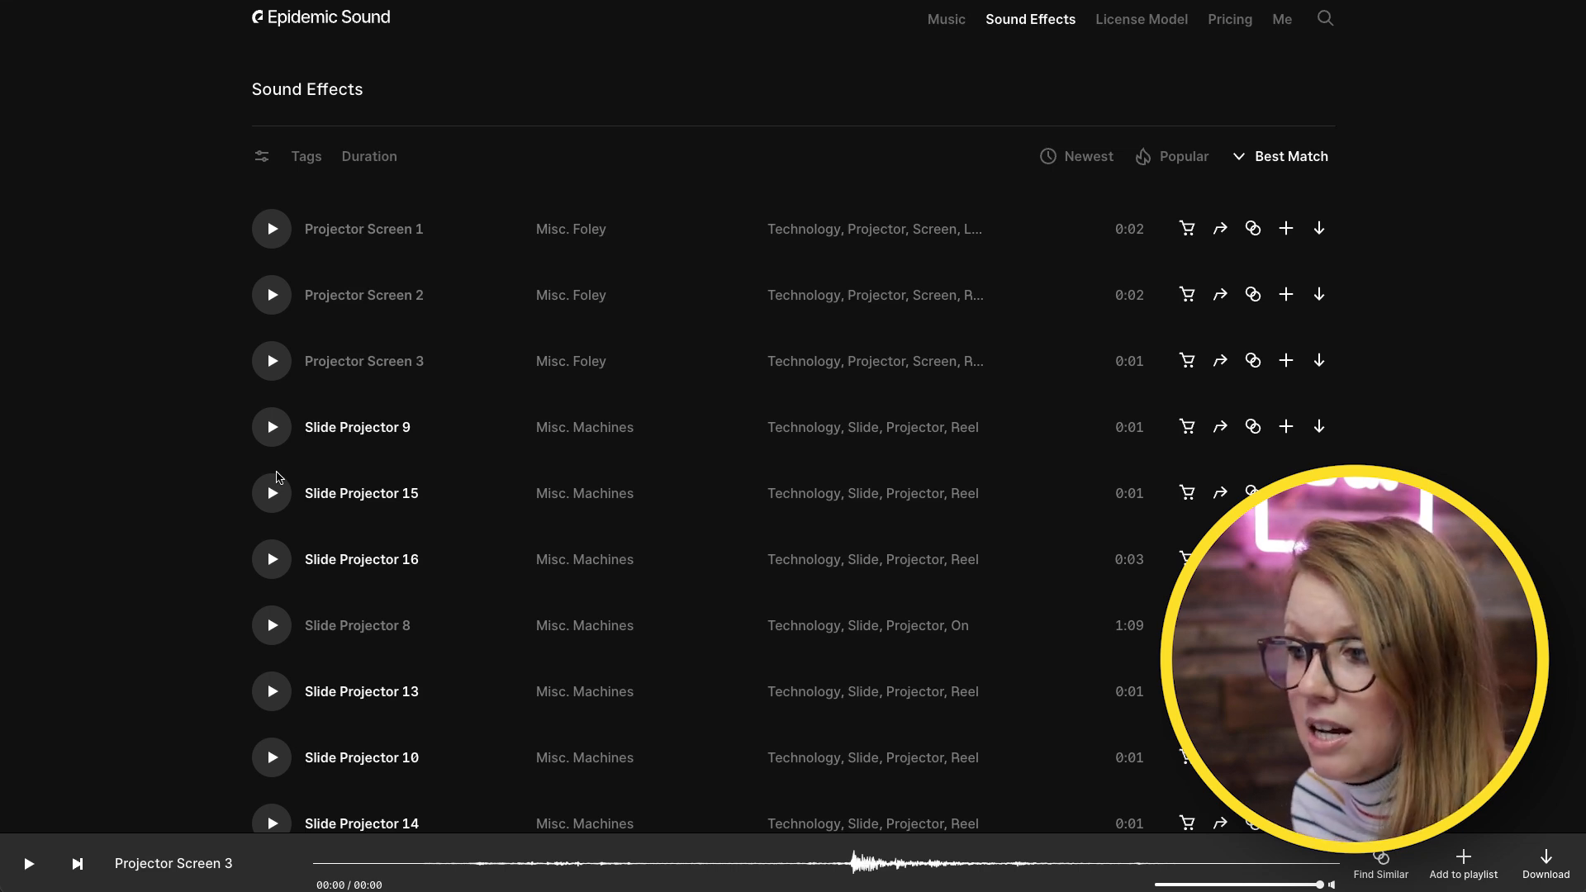
# Step: Preview the Slide Projector 8 sound effect and download it
pyautogui.click(272, 627)
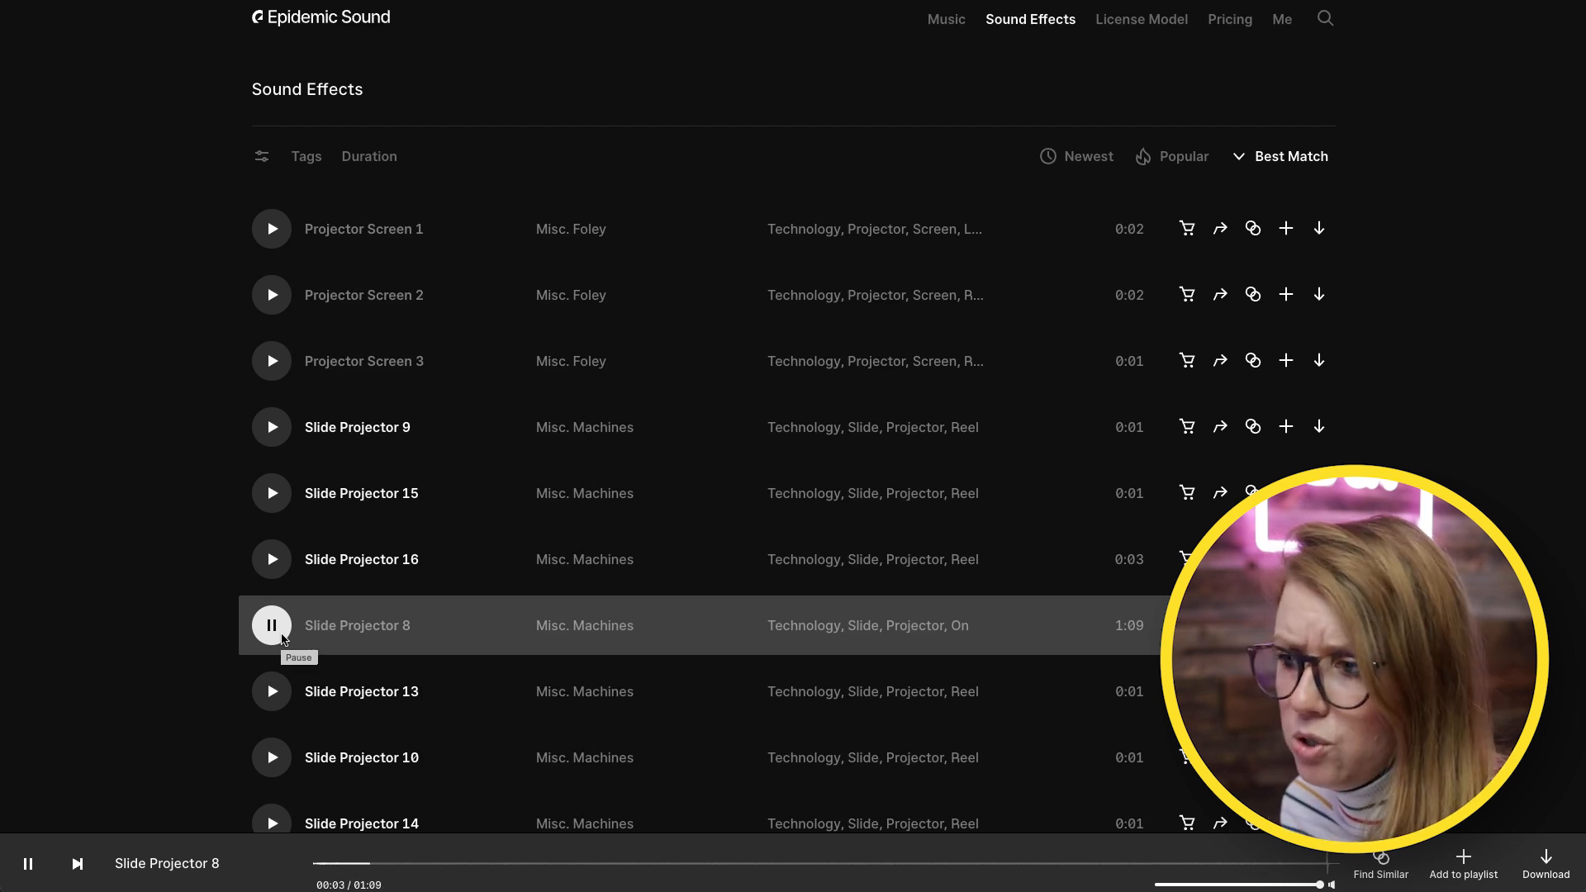
pyautogui.click(285, 634)
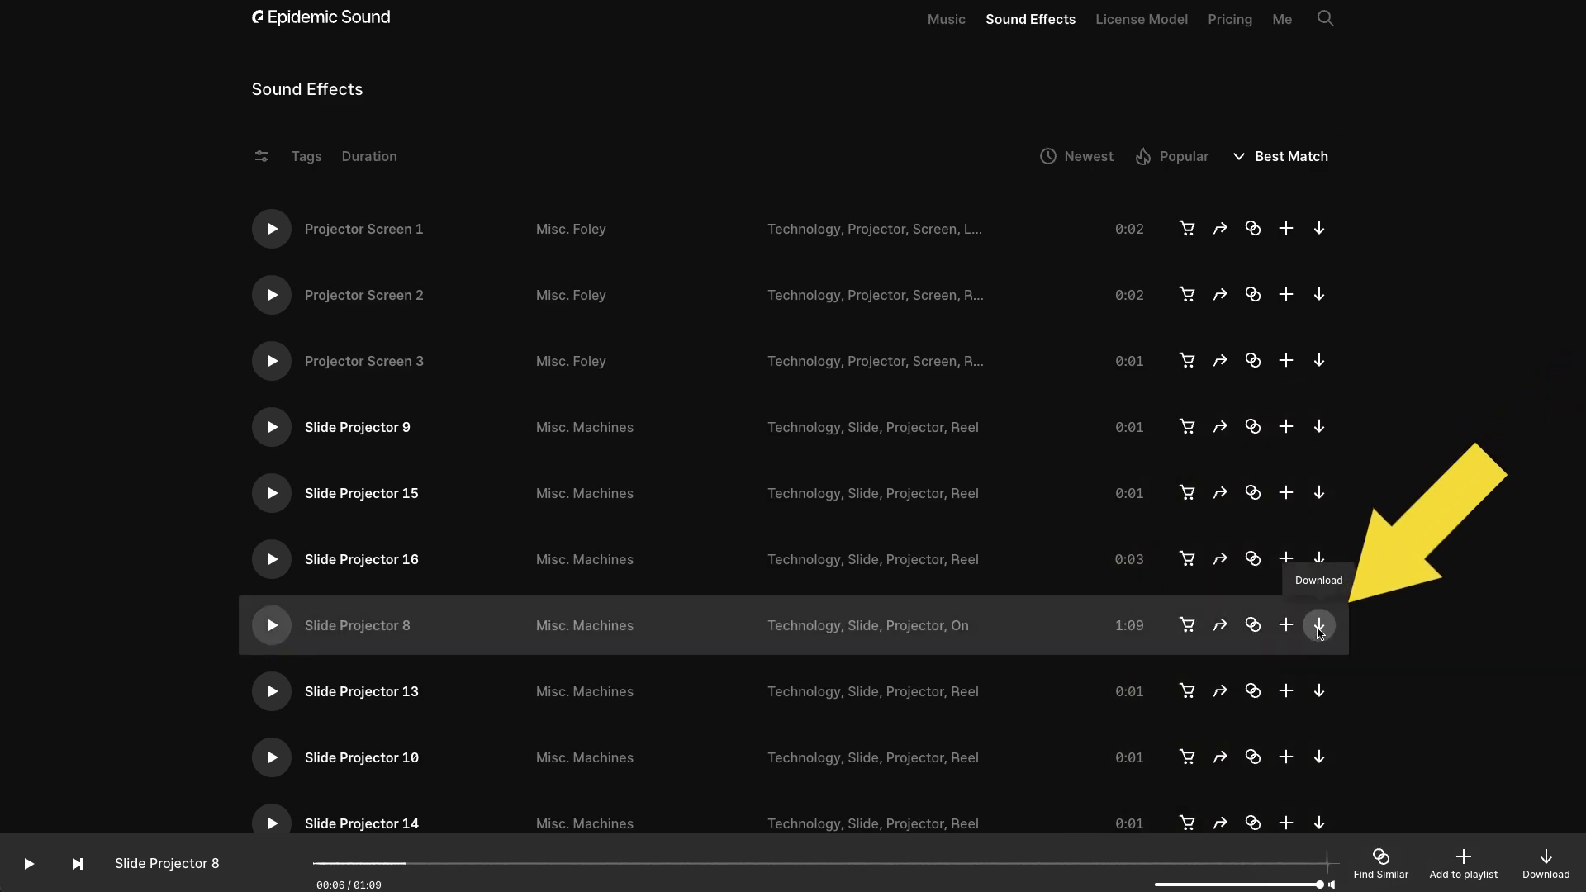
pyautogui.click(1318, 626)
pyautogui.click(1004, 525)
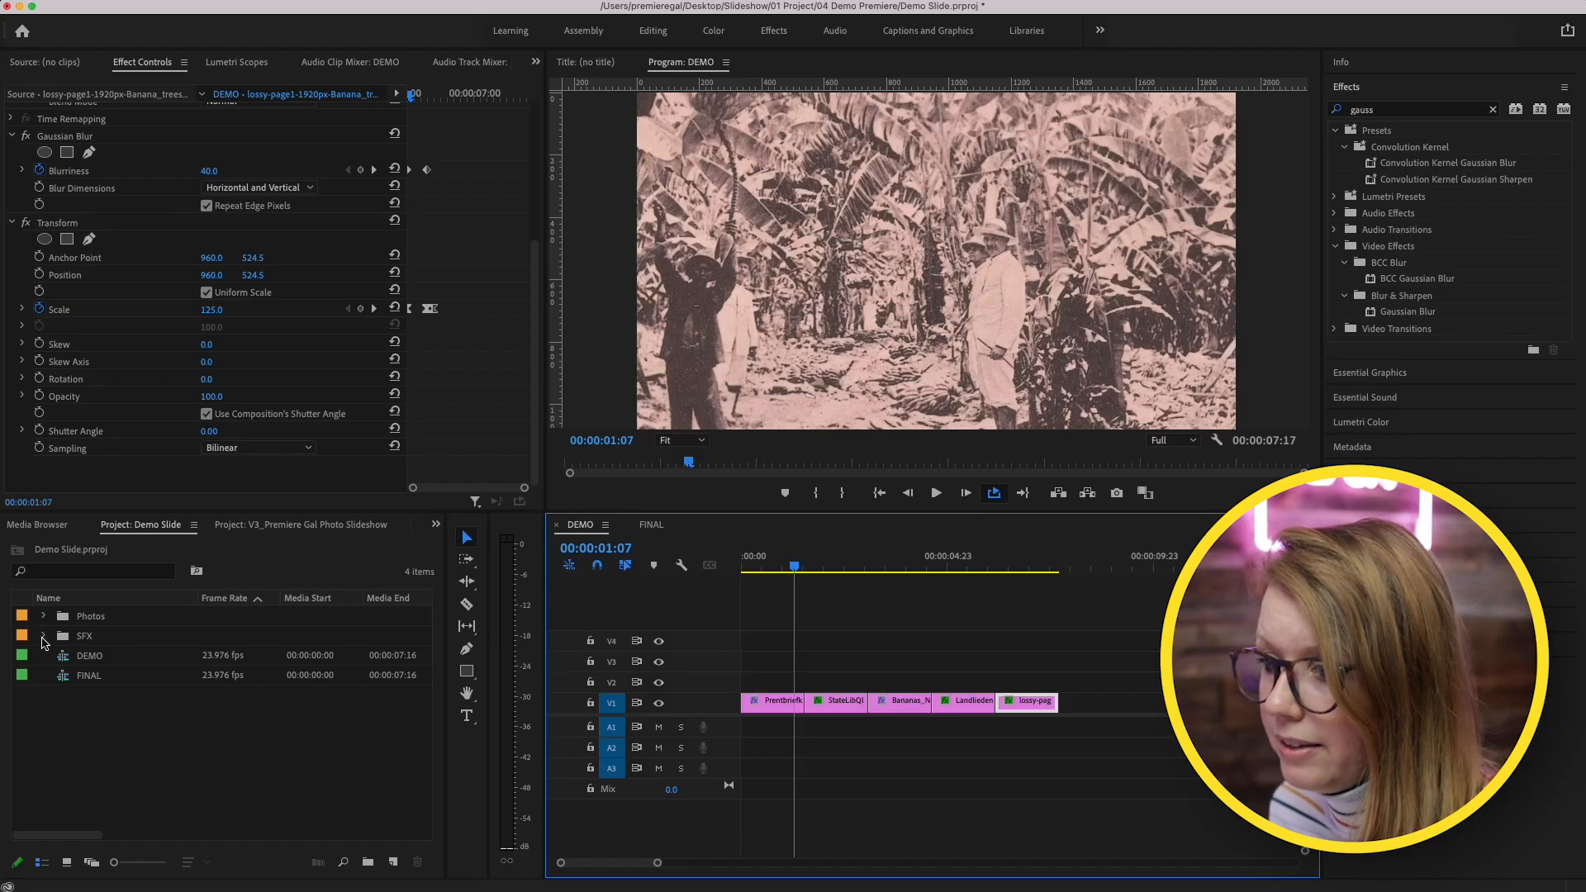
# Step: In Premiere Pro, add the ES_Slide Projector 14 sound effect from the SFX bin to track A1 near the first photo cut
pyautogui.click(43, 637)
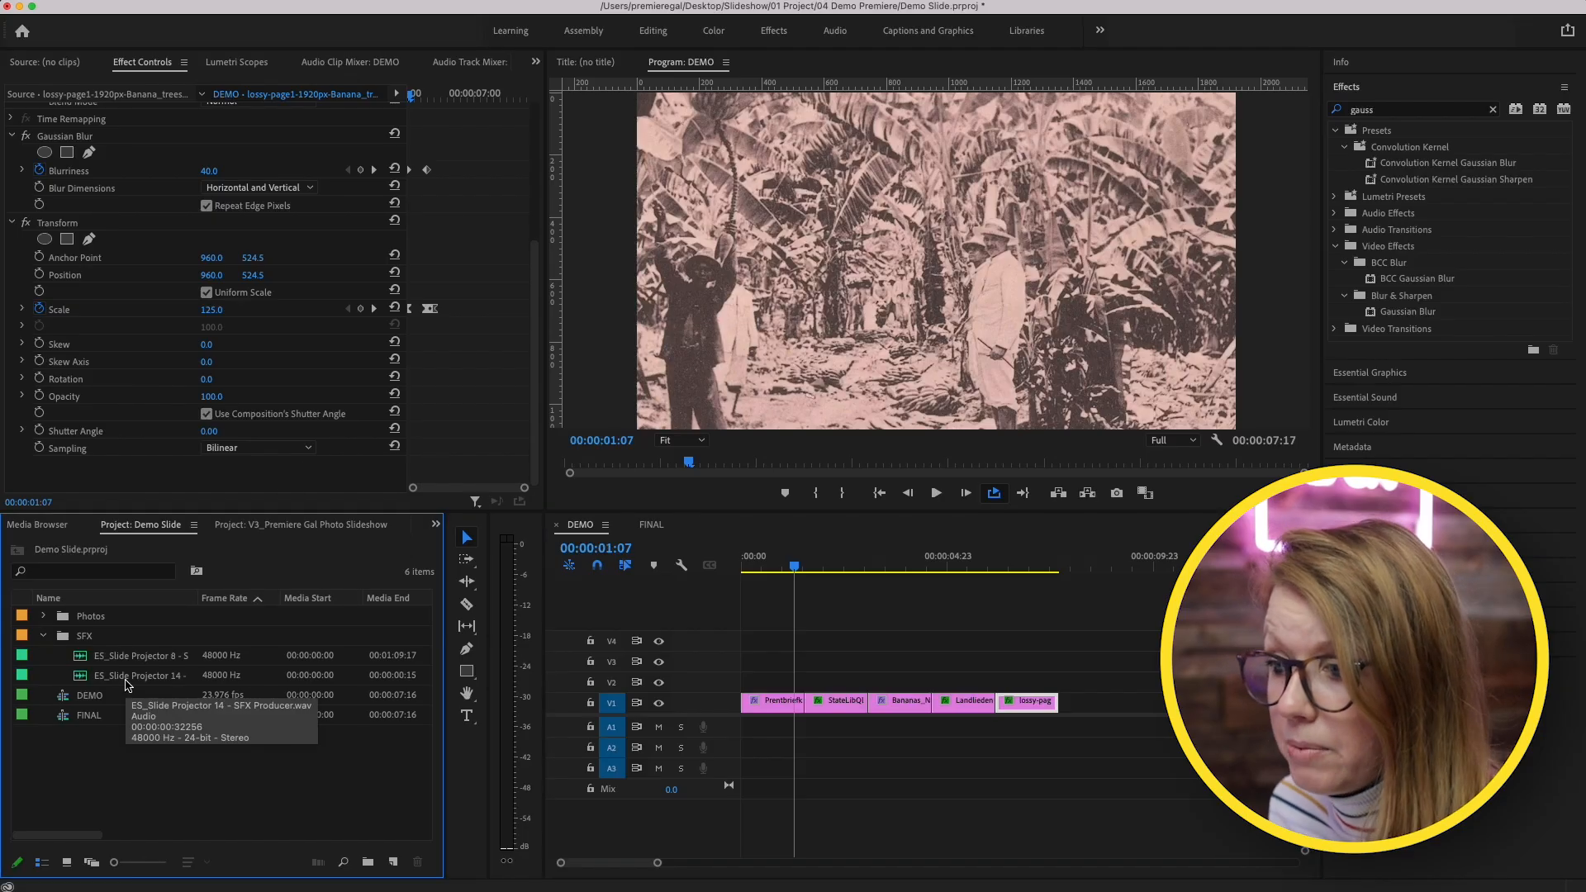
pyautogui.click(82, 663)
pyautogui.click(80, 676)
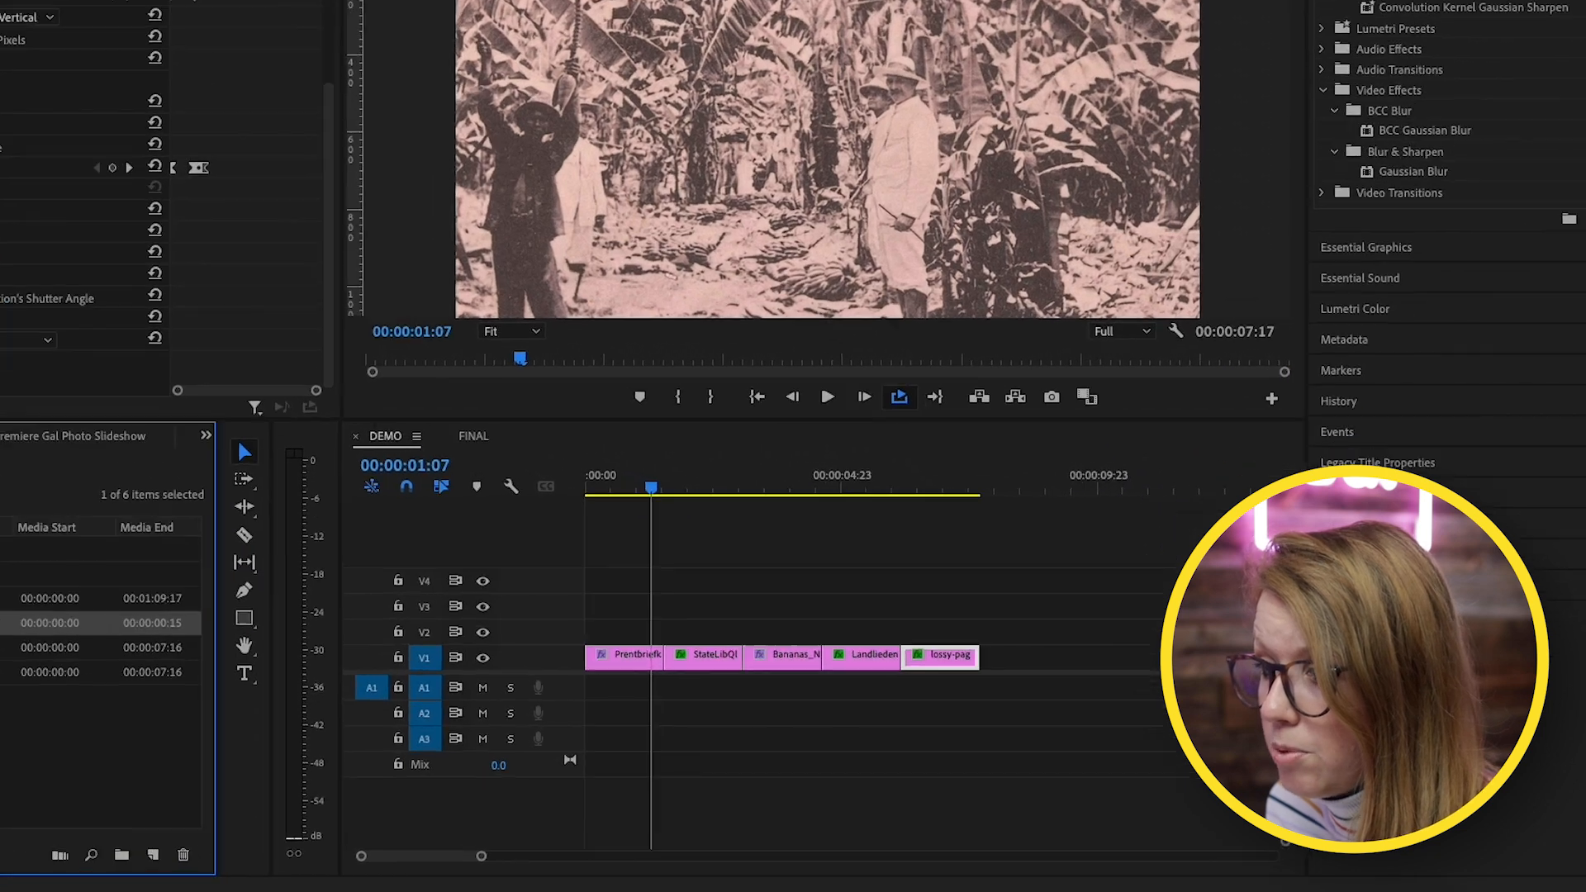
pyautogui.moveTo(81, 676); pyautogui.dragTo(800, 730)
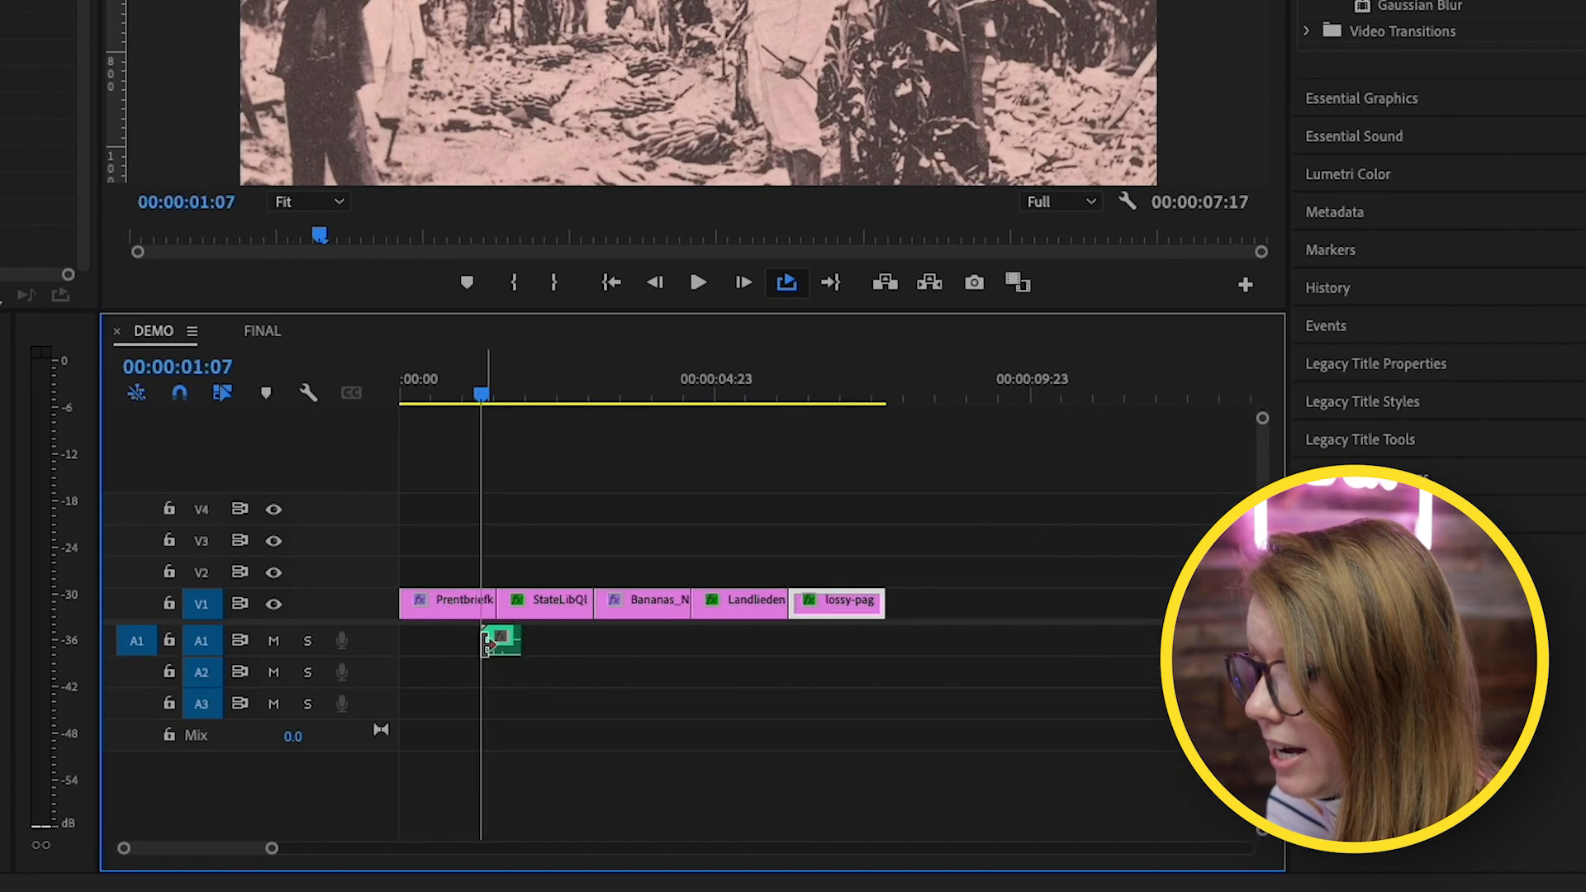
# Step: Place a copy of the ES_Slide Projector 14 sound on A1 at the start of every photo from StateLibQld to lossy-page1
pyautogui.moveTo(275, 859); pyautogui.dragTo(231, 850)
pyautogui.click(824, 653)
pyautogui.moveTo(824, 652); pyautogui.dragTo(890, 650)
pyautogui.moveTo(188, 849); pyautogui.dragTo(260, 850)
pyautogui.moveTo(532, 641); pyautogui.dragTo(869, 642)
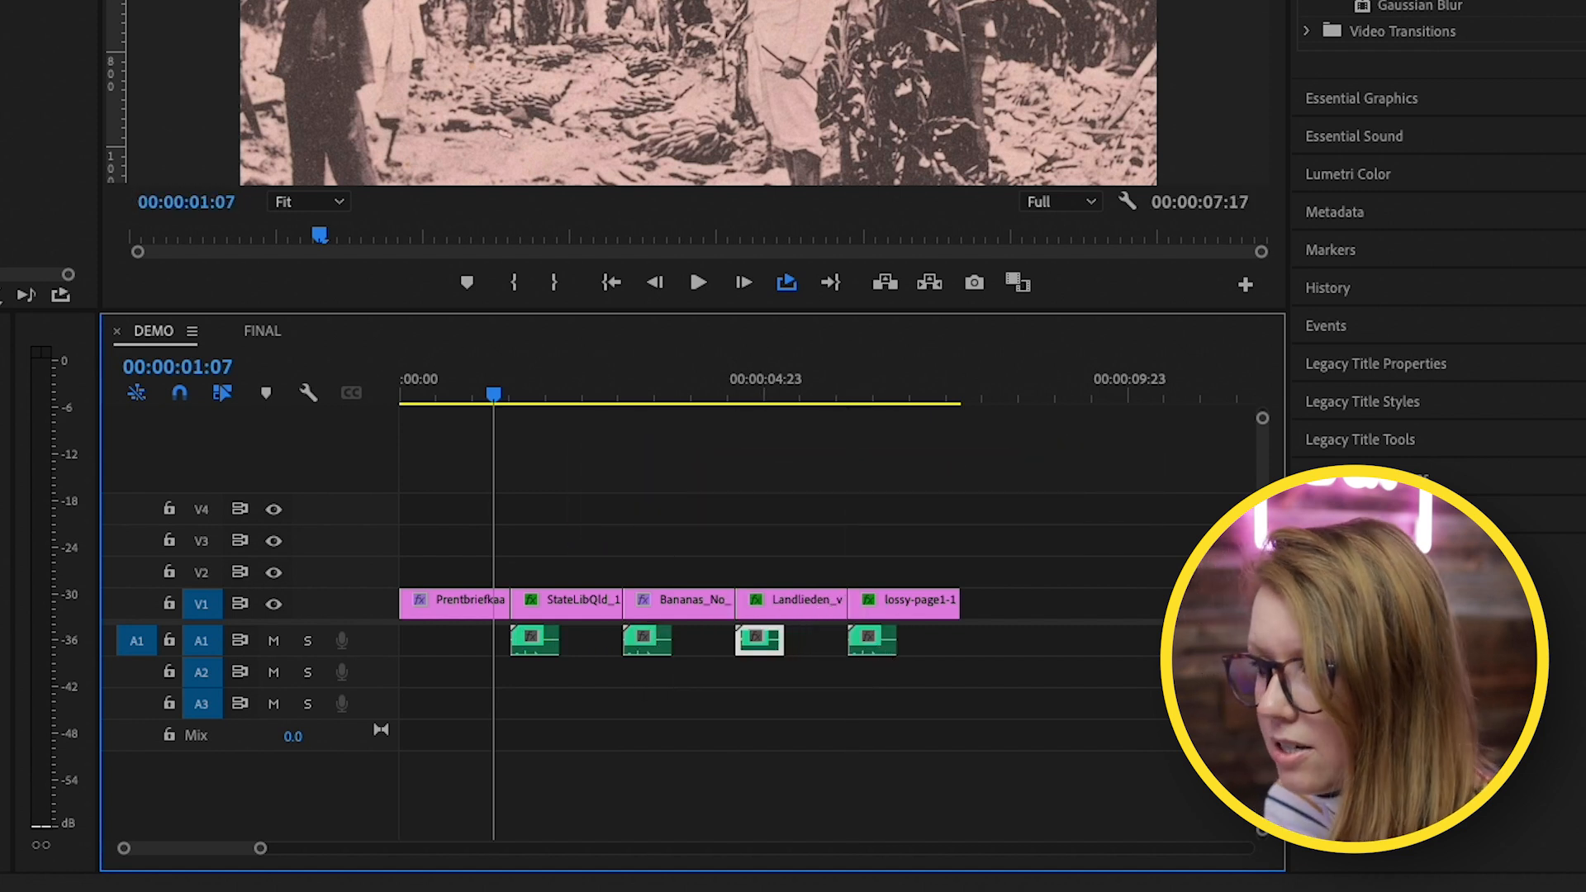
# Step: Add ES_Slide Projector 8 to track A2 from the sequence start, and cut off the part beyond the last photo with the Razor tool
pyautogui.moveTo(4, 685); pyautogui.dragTo(373, 680)
pyautogui.press('c')
pyautogui.click(961, 676)
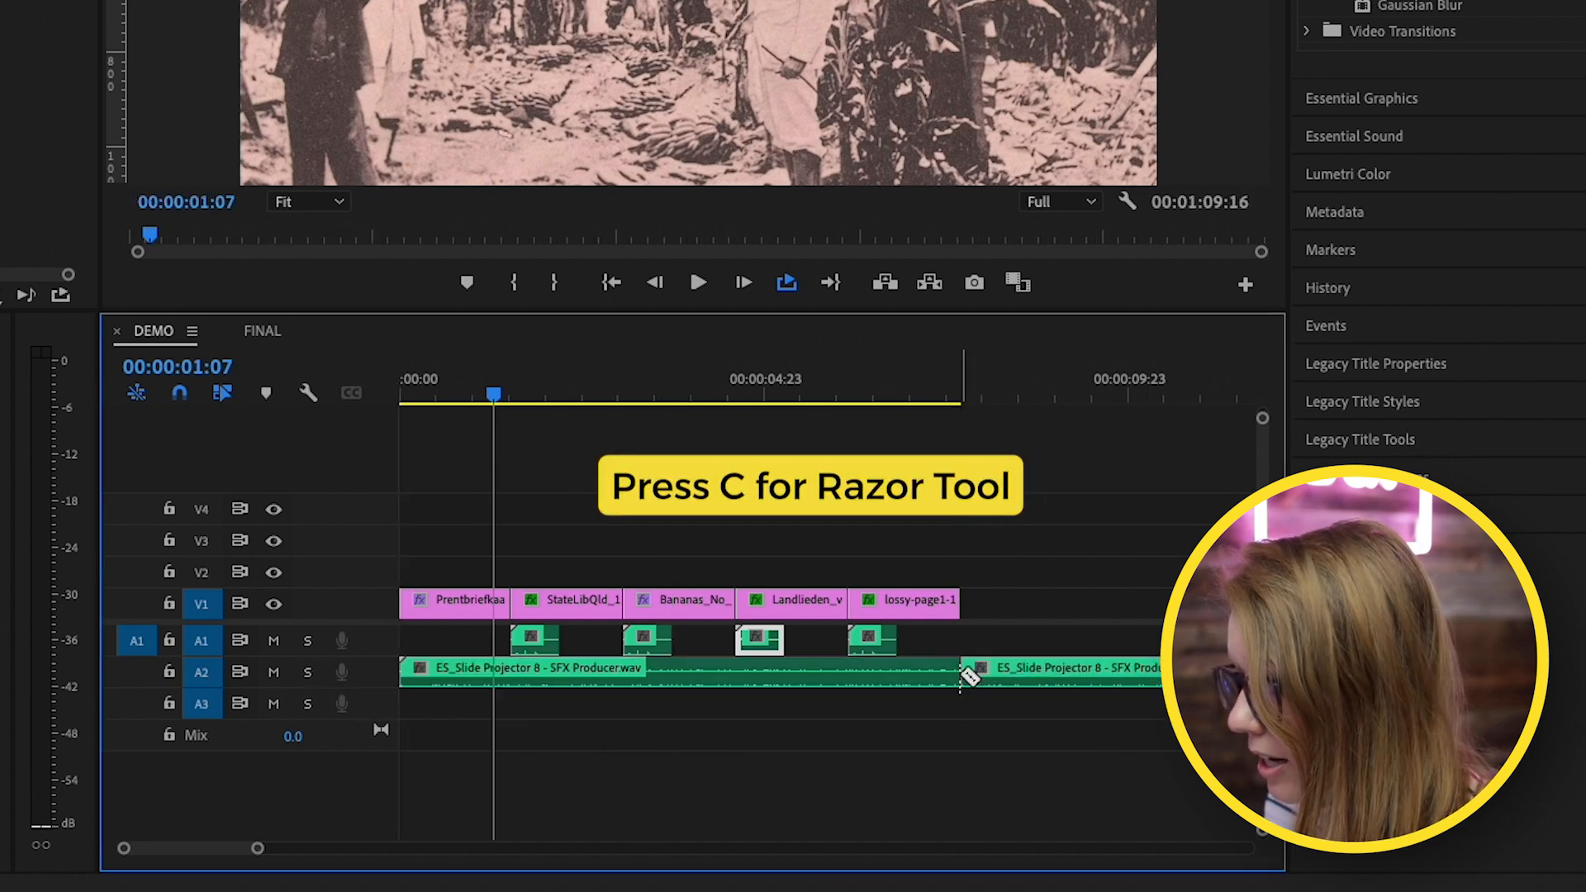
pyautogui.click(1020, 673)
pyautogui.press('Delete')
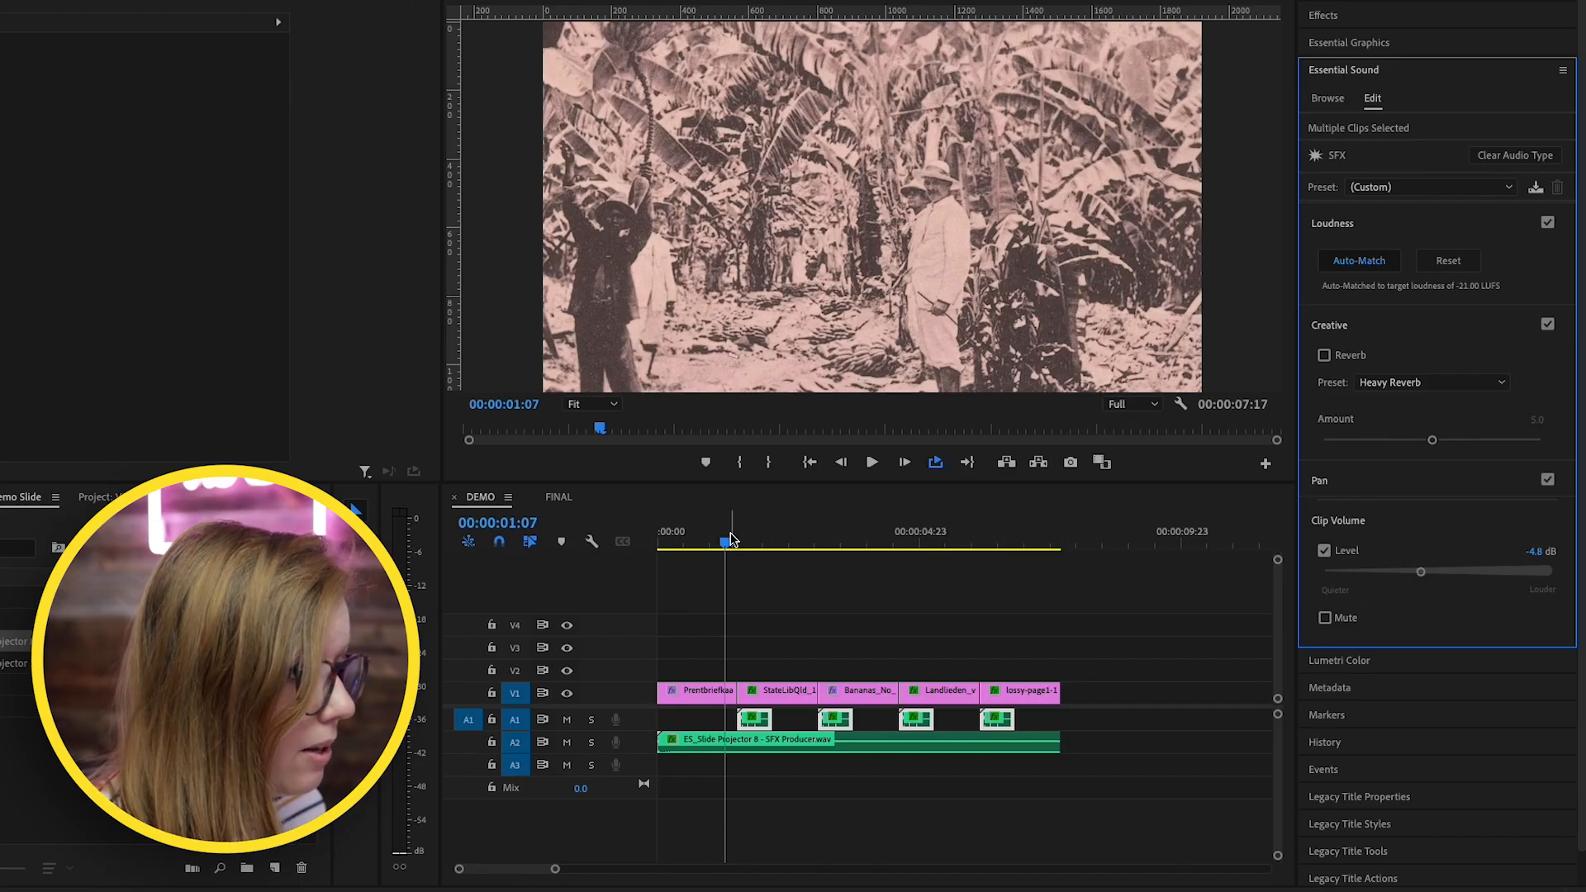
# Step: Play the DEMO sequence from the start to check the photos with the projector sounds
pyautogui.moveTo(730, 538); pyautogui.dragTo(640, 537)
pyautogui.press('space')
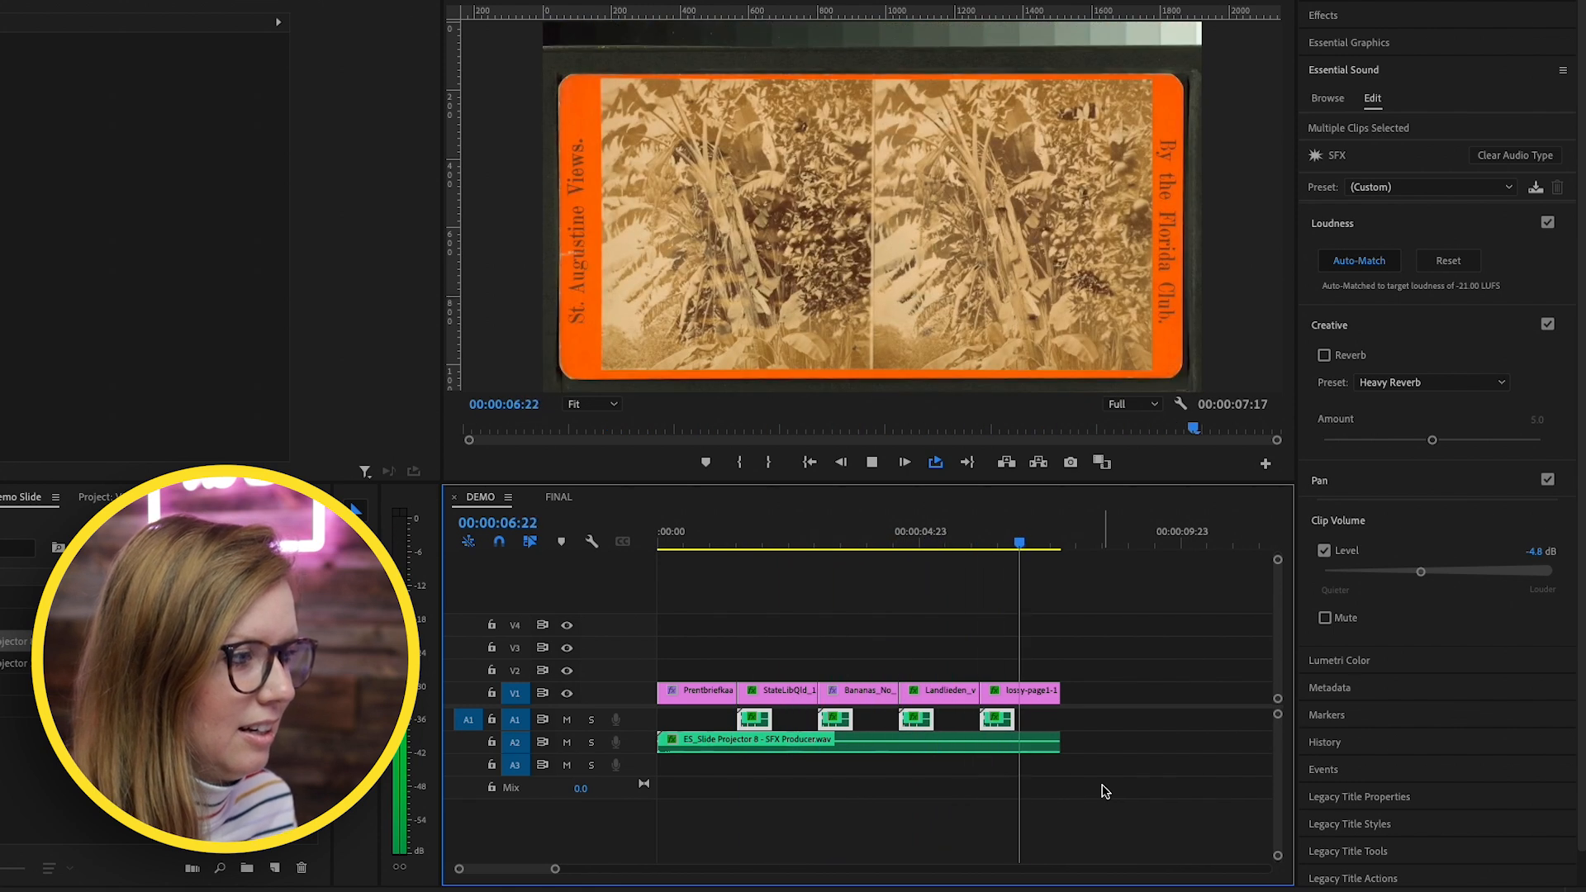
pyautogui.press('space')
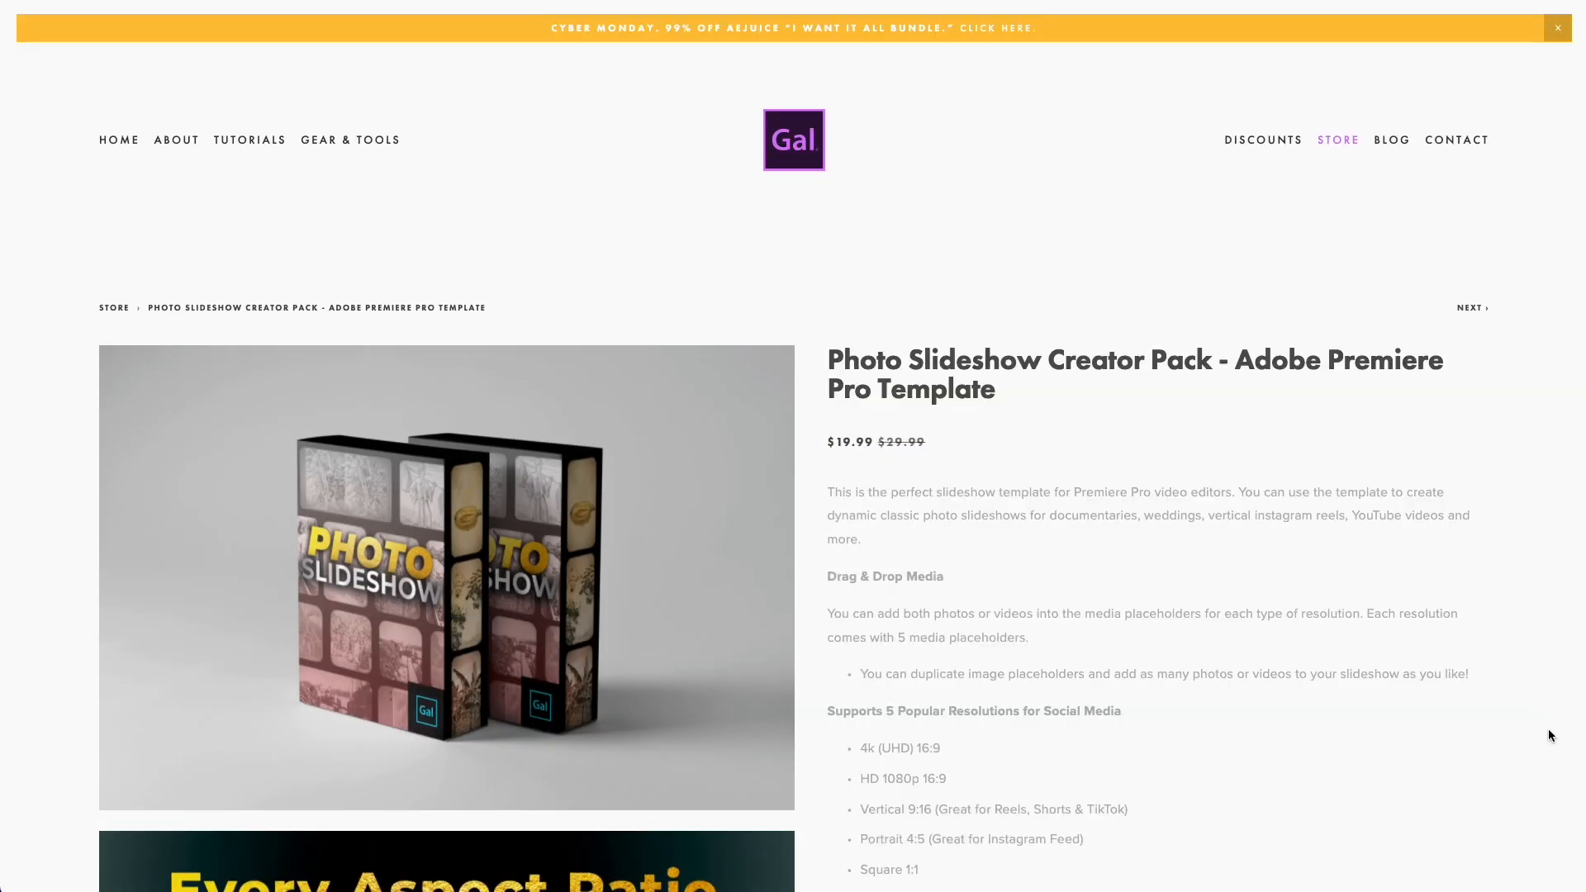
# Step: Look through the Photo Slideshow Creator Pack product page in the browser for its features and supported resolutions
pyautogui.scroll(-3, 1549, 731)
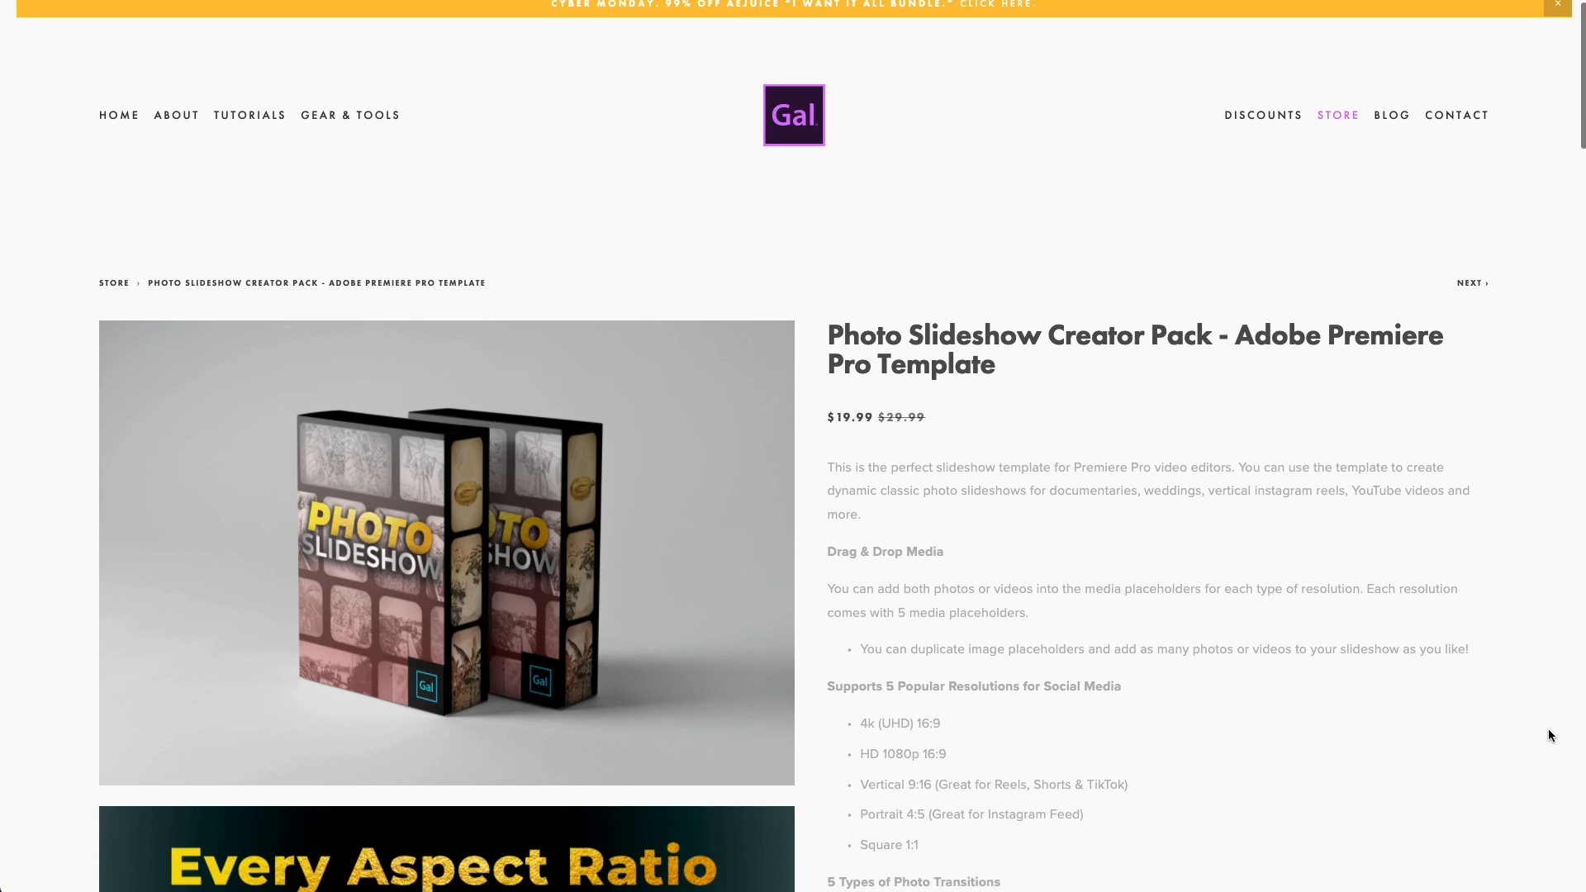
pyautogui.scroll(-5, 1548, 728)
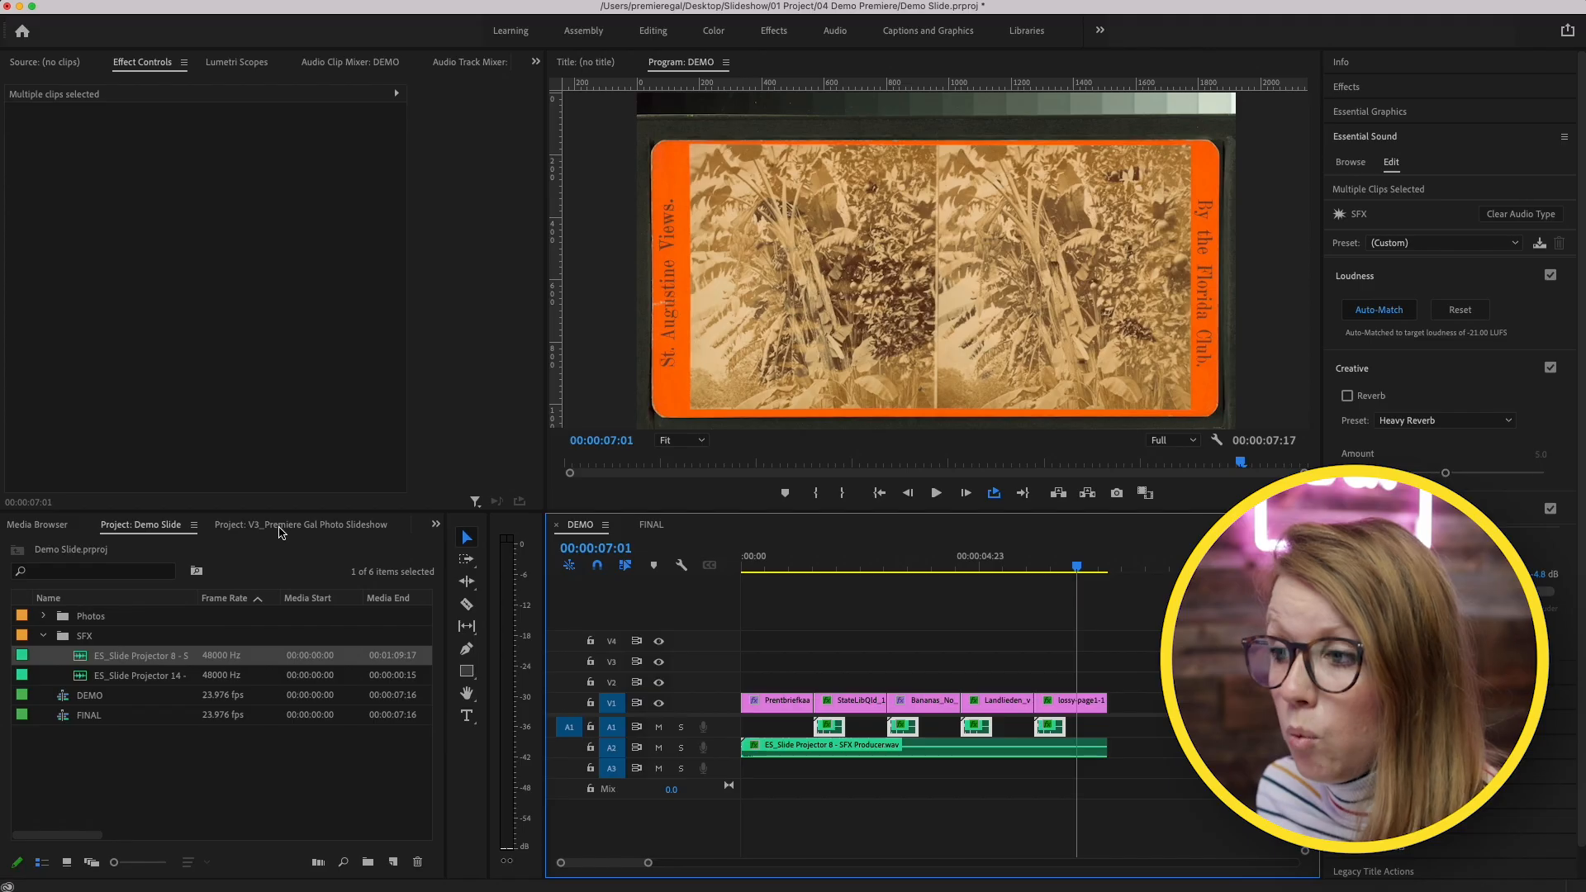
# Step: In Premiere Pro's V3_Premiere Gal Photo Slideshow project, import the Example Photos folder into the 02 IMPORT YOUR FOOTAGE bin
pyautogui.click(285, 524)
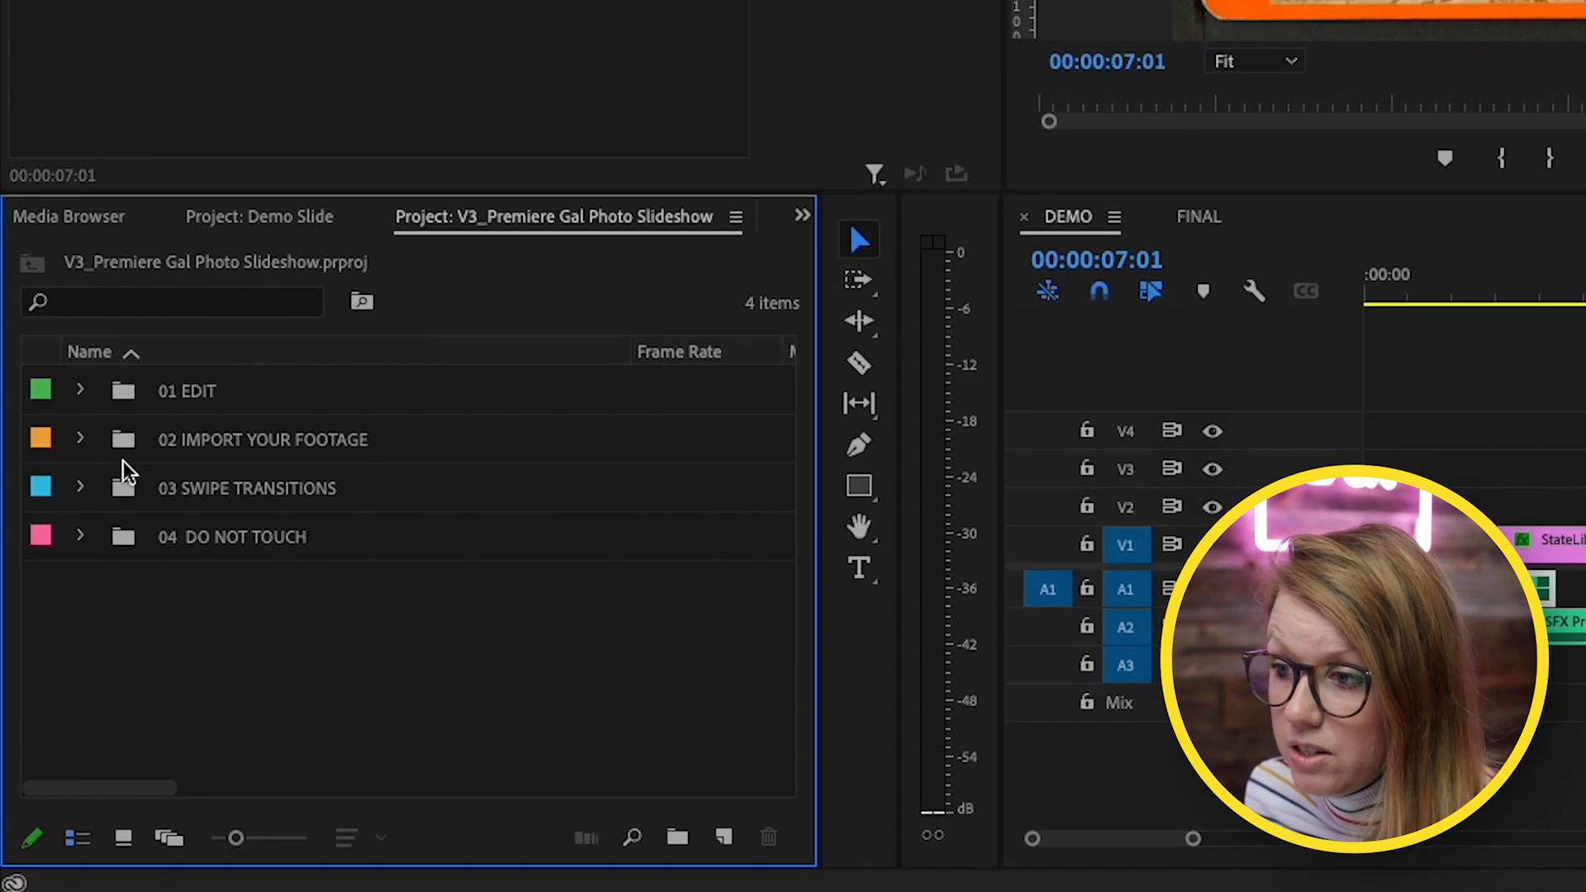
pyautogui.click(43, 645)
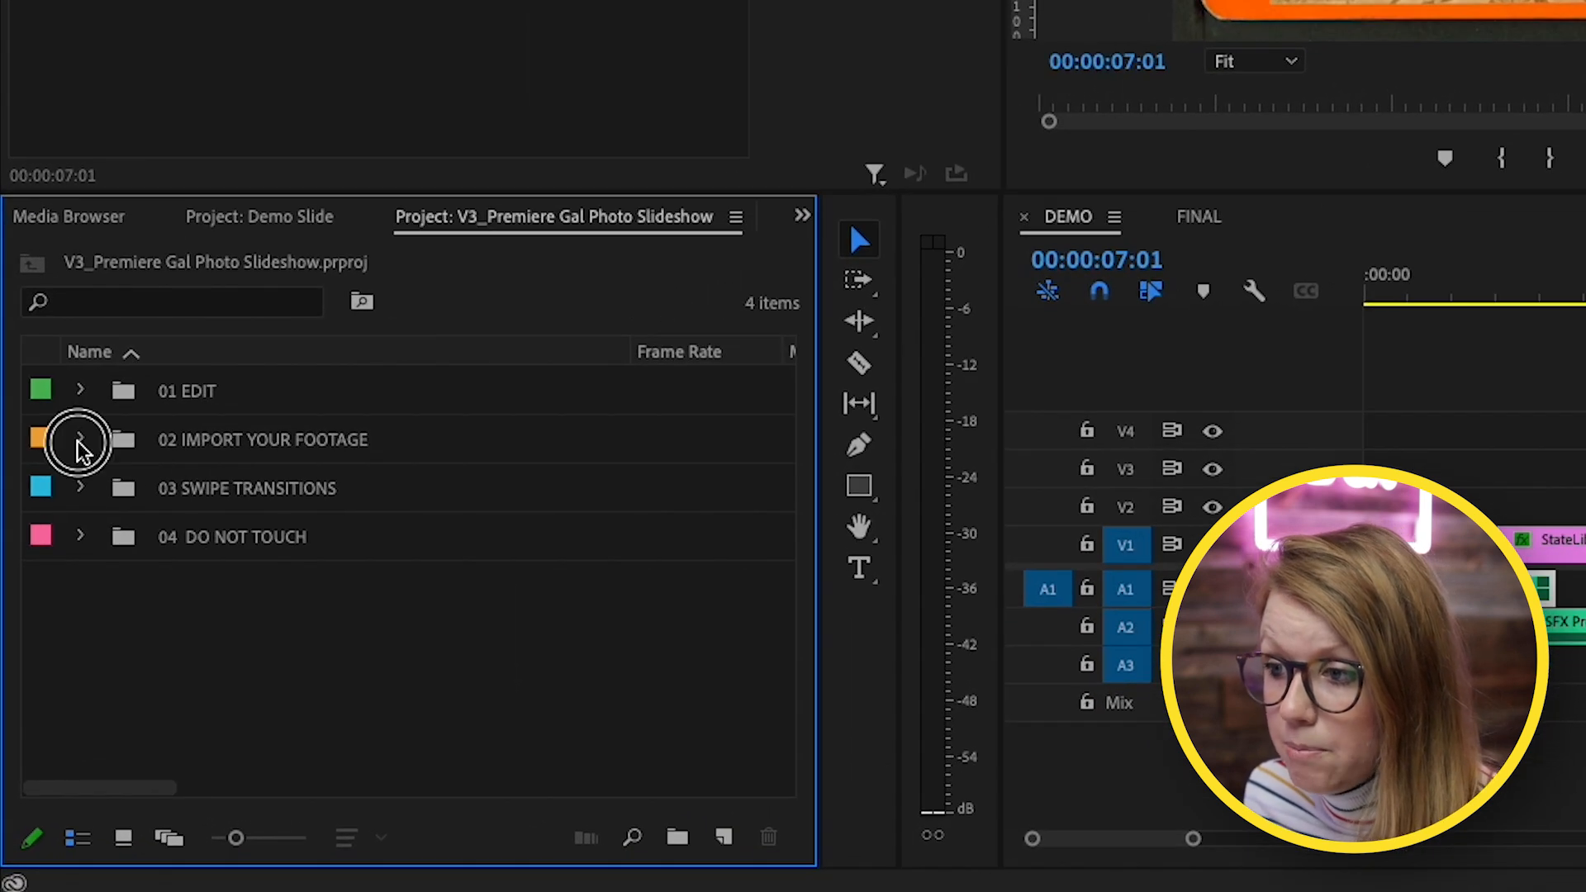
pyautogui.click(132, 442)
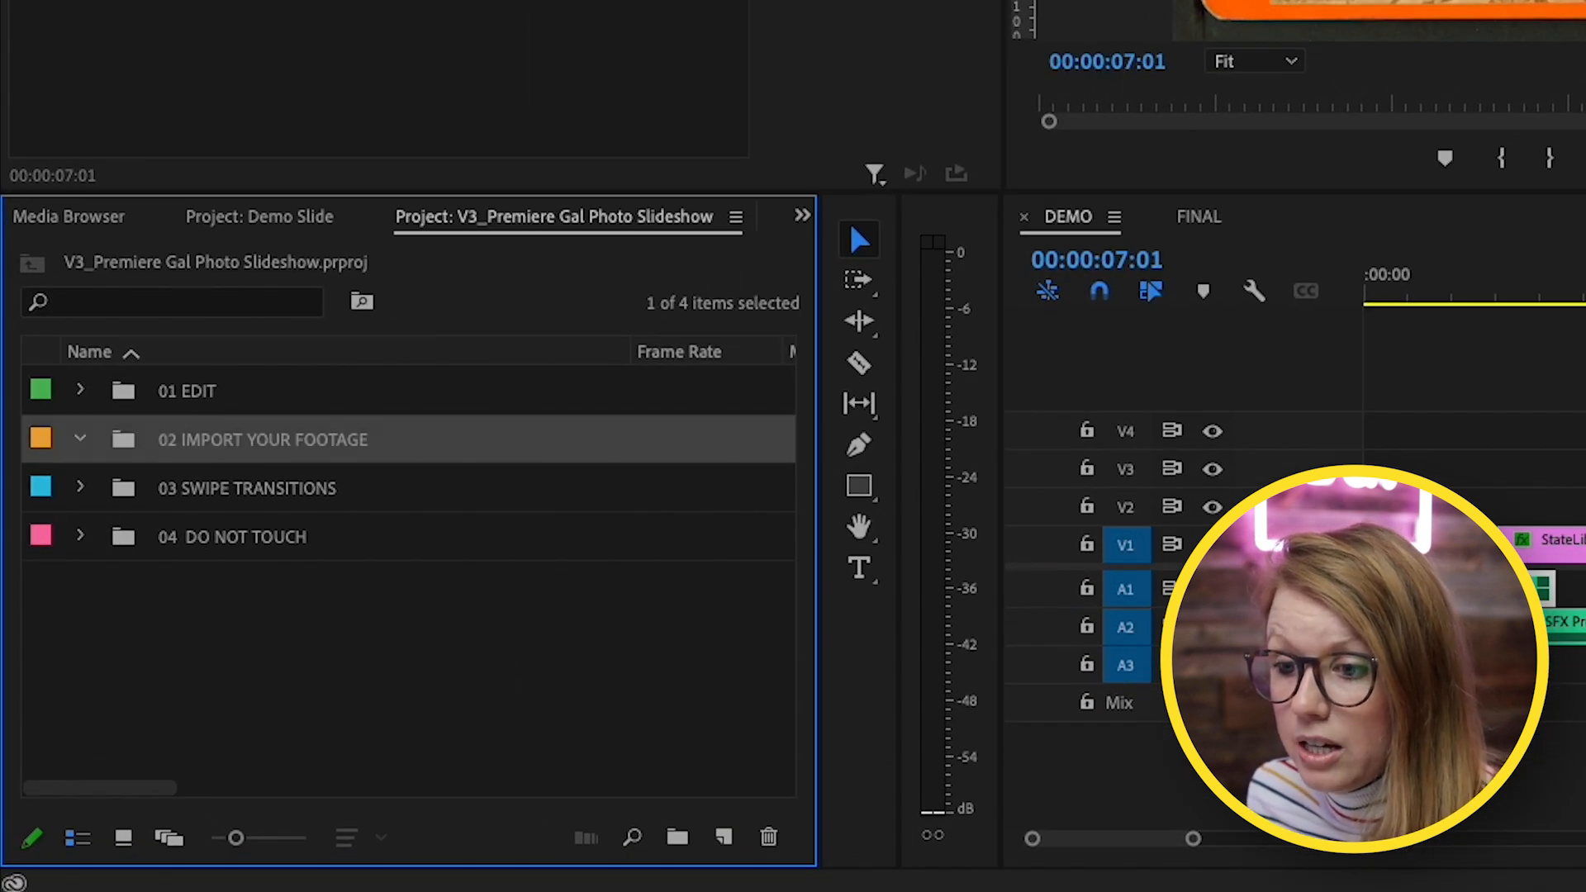
pyautogui.moveTo(0, 516); pyautogui.dragTo(256, 454)
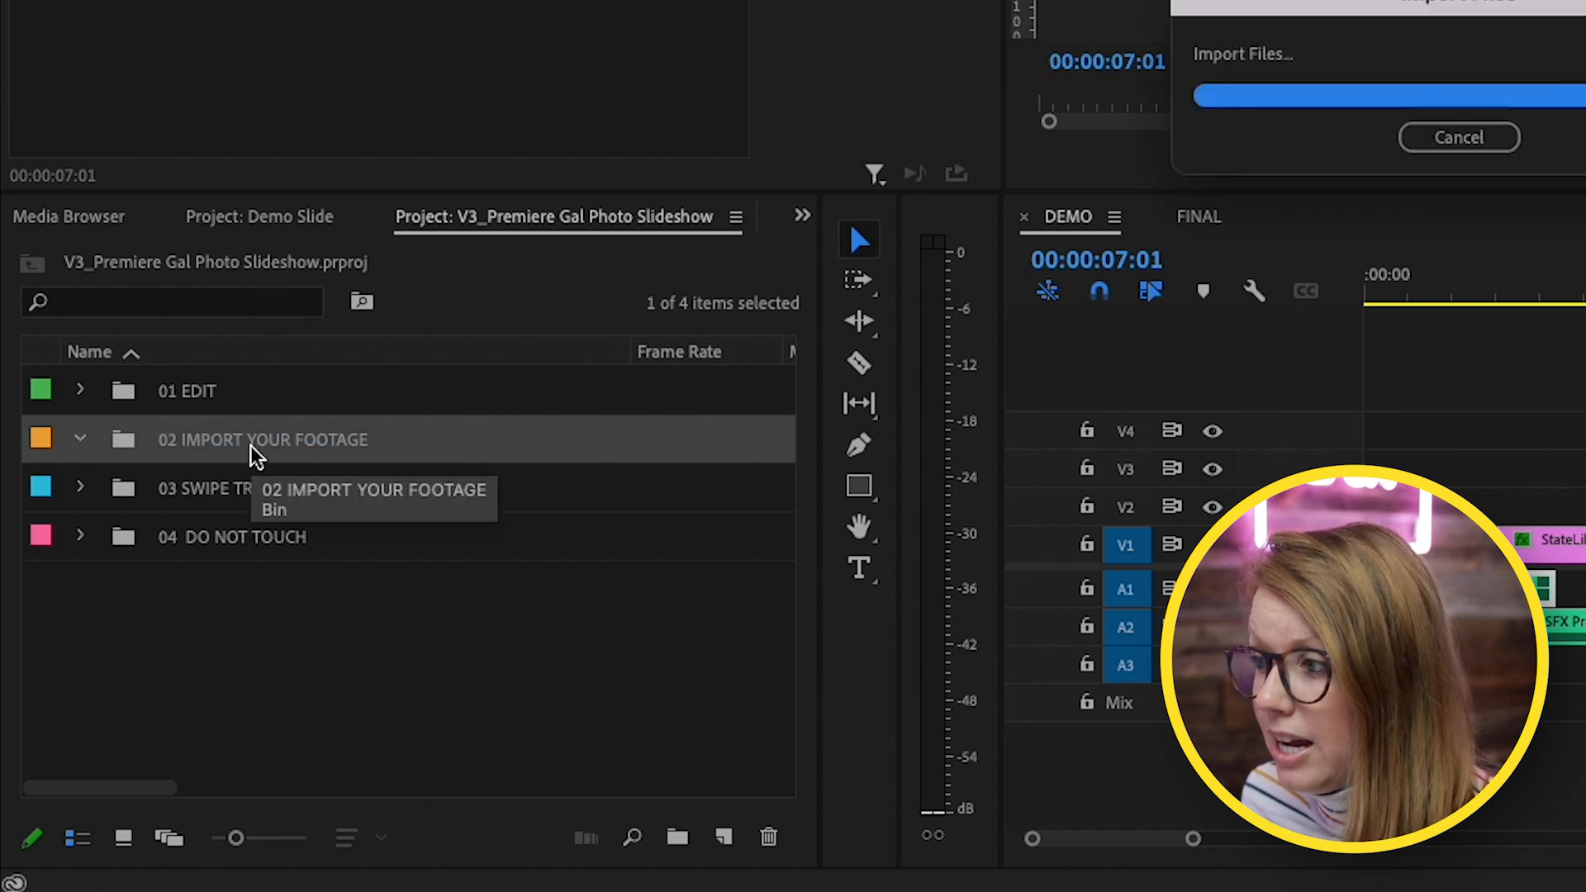
# Step: Open the Portrait 4:5 - Swipe sequence from the Slideshows bin inside 01 EDIT's 03 Portrait bin
pyautogui.click(81, 390)
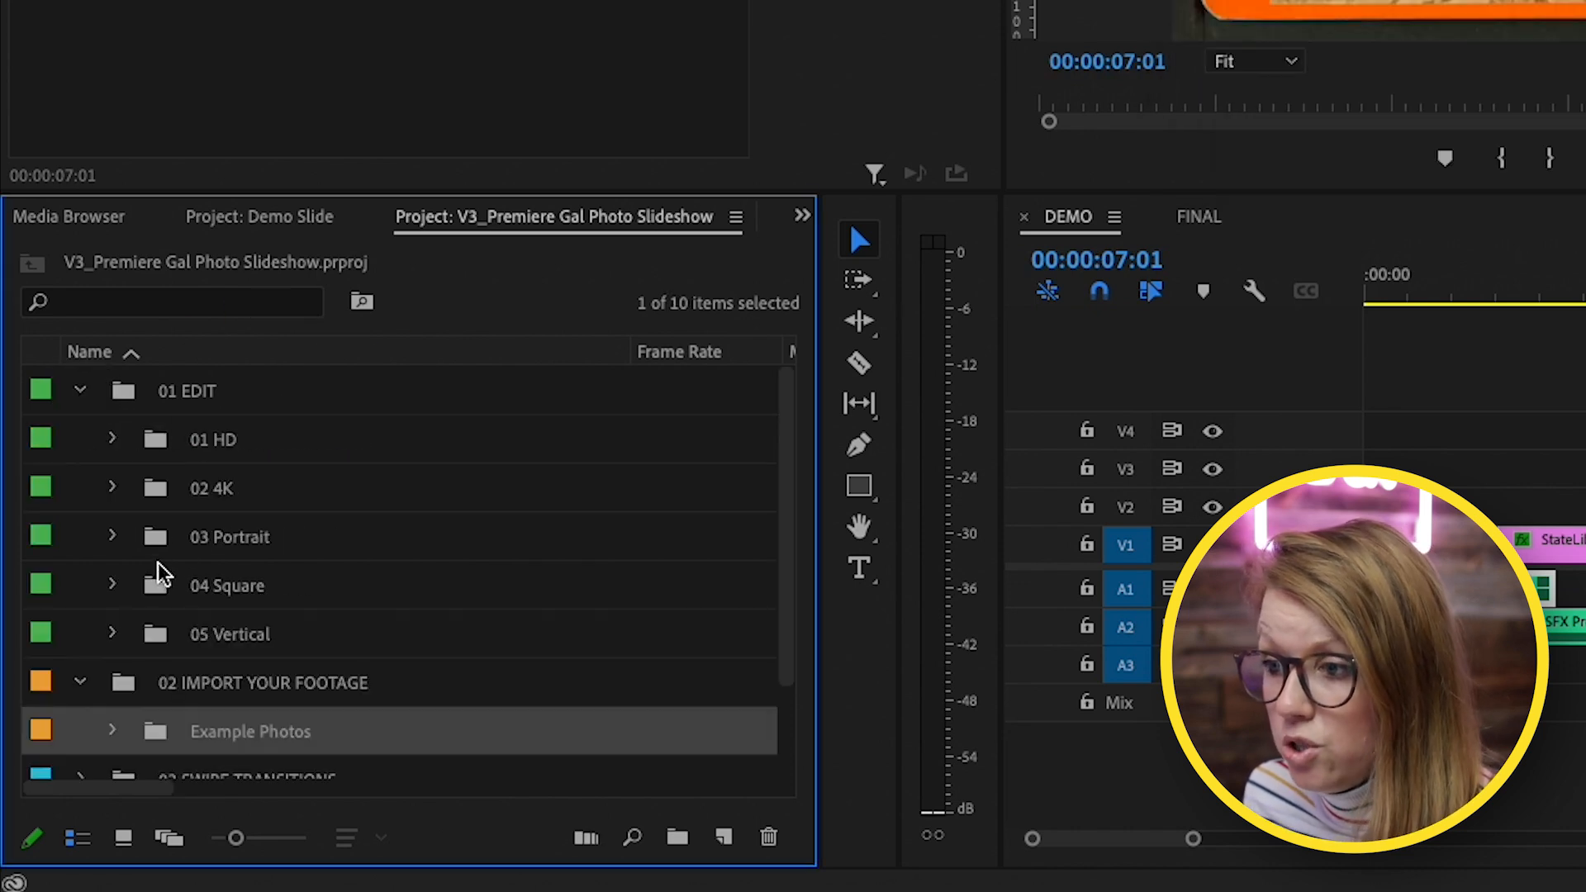
pyautogui.click(113, 536)
pyautogui.scroll(-2, 223, 560)
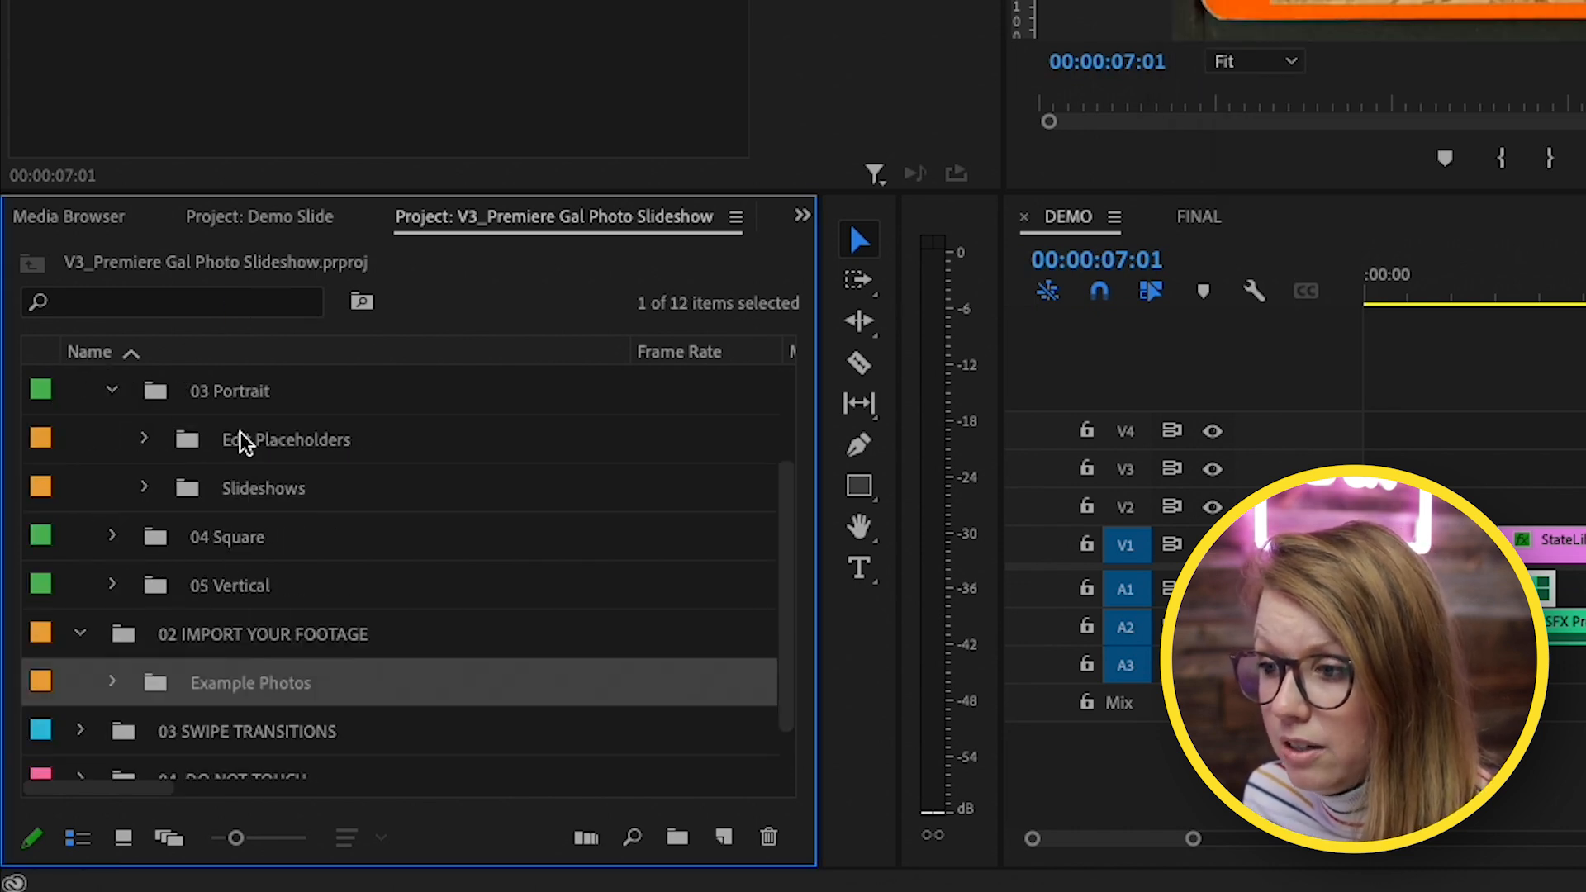
pyautogui.click(144, 491)
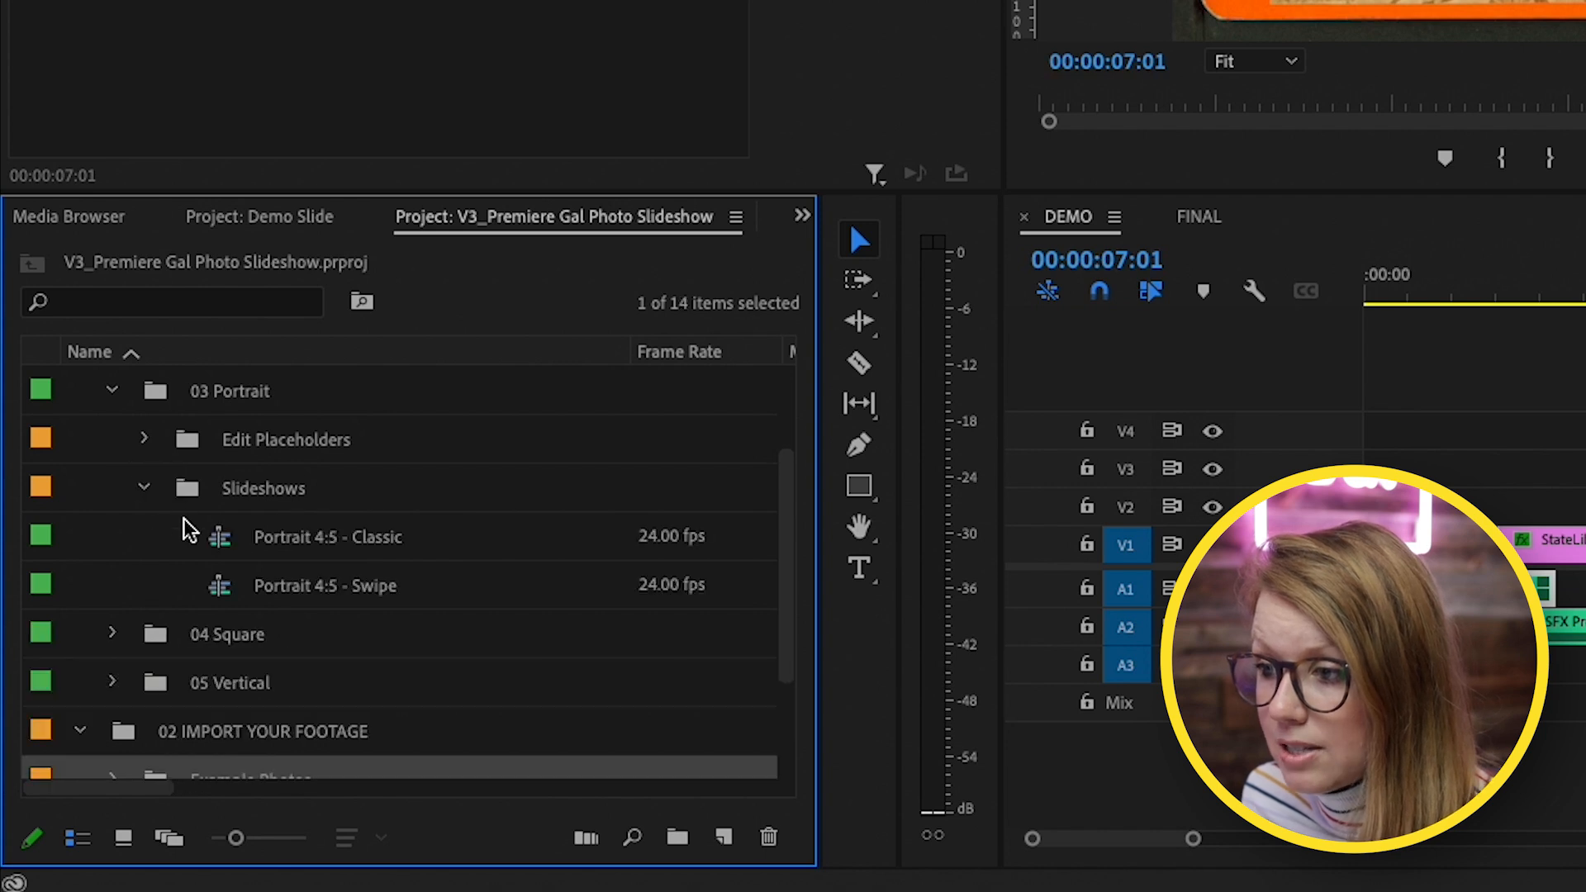
pyautogui.doubleClick(223, 588)
# Step: Play the Portrait 4:5 - Swipe slideshow from near its start to review the template's swipe transitions
pyautogui.click(1401, 283)
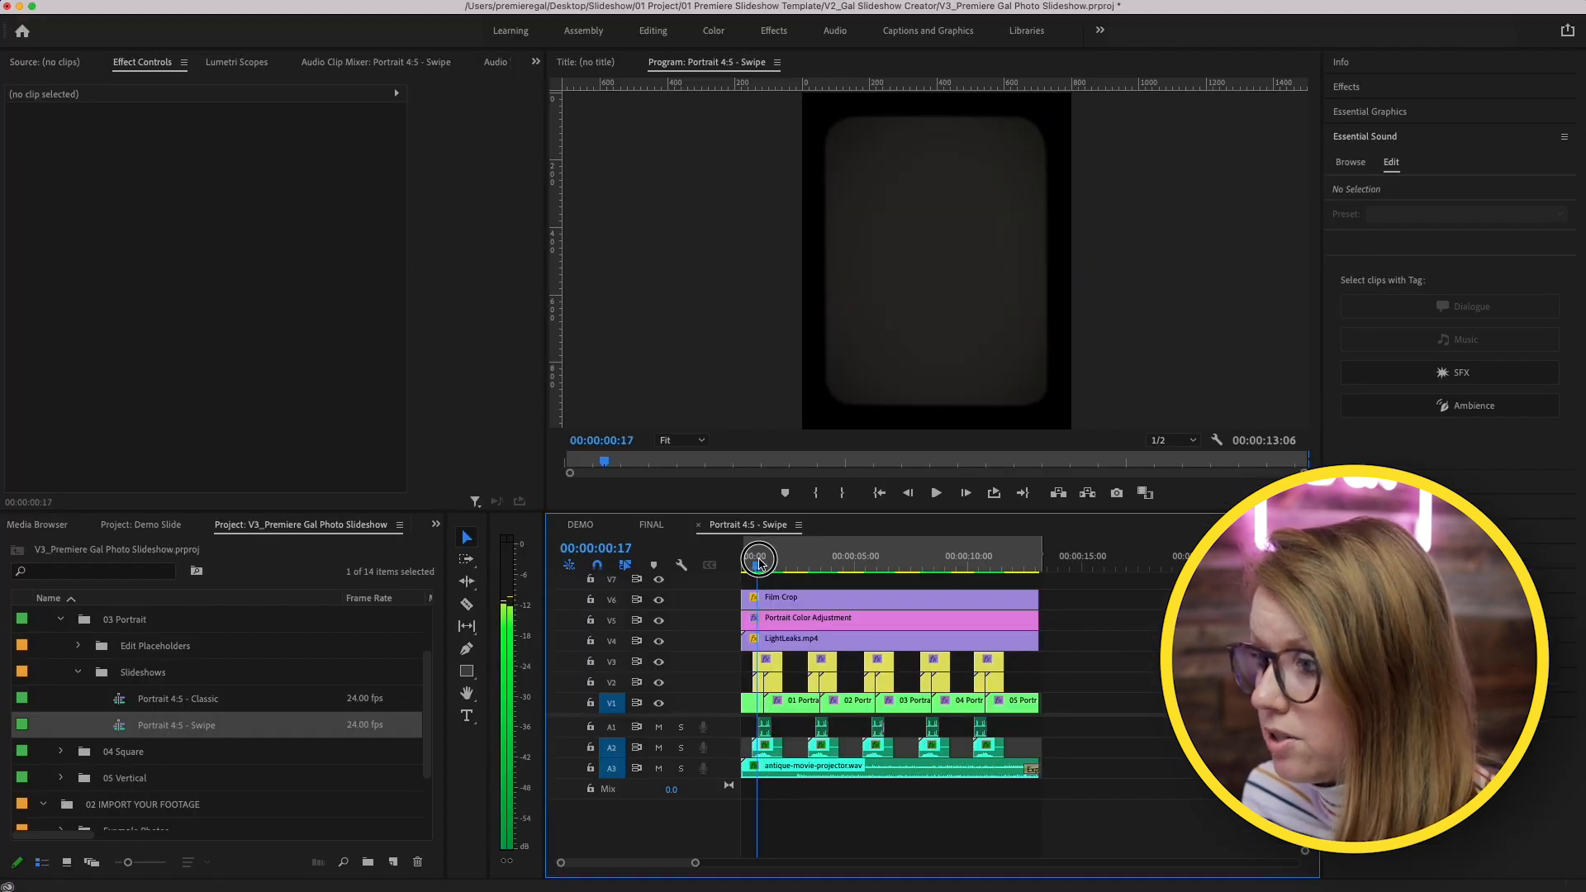
pyautogui.press('space')
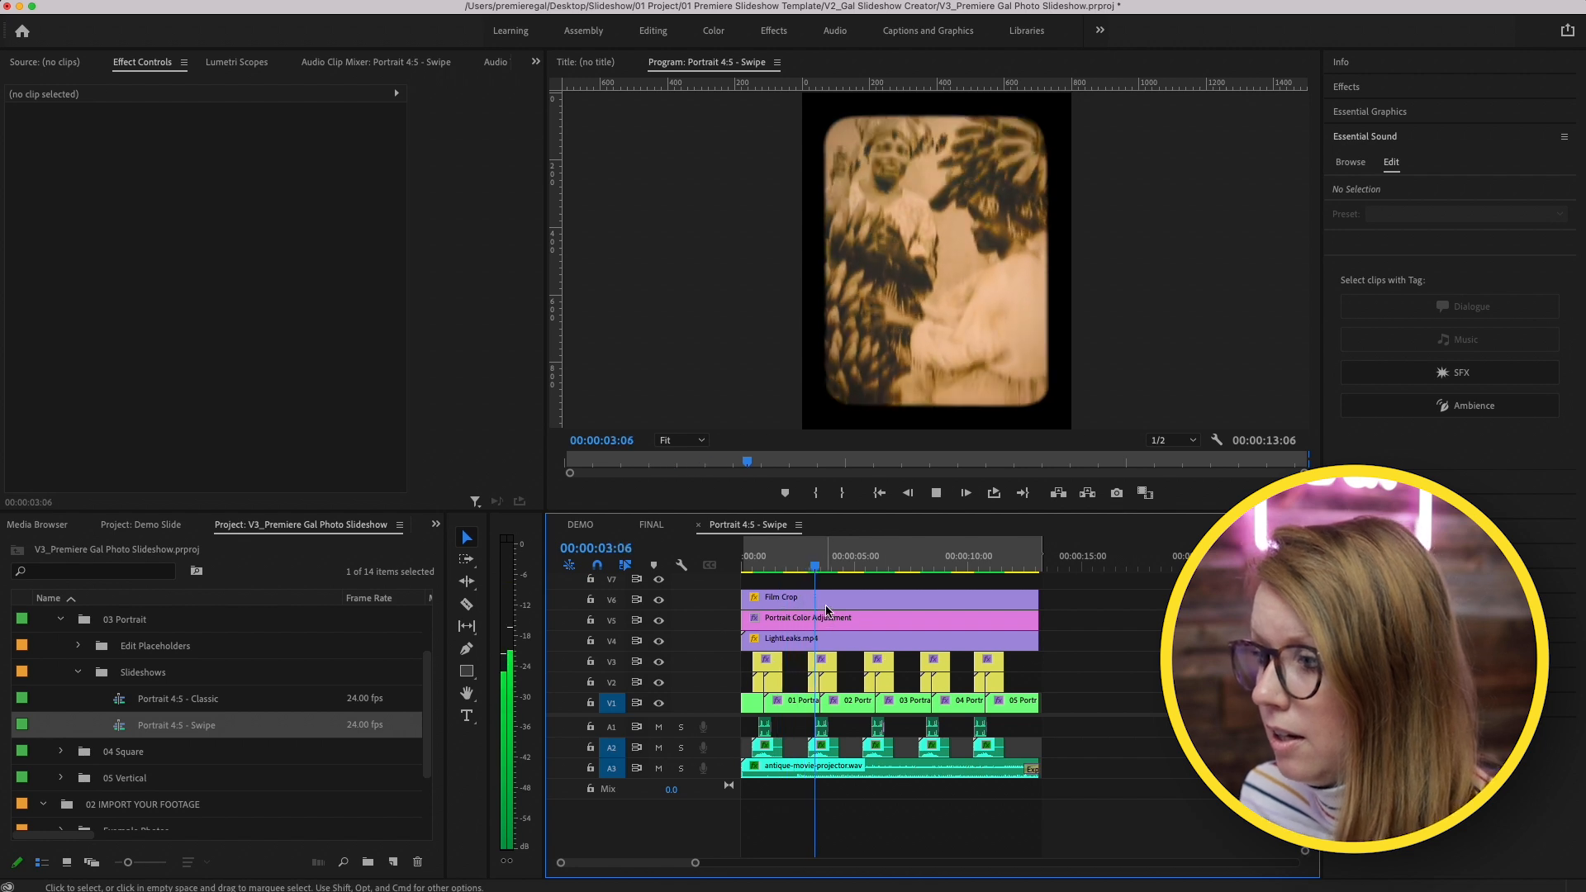
pyautogui.press('space')
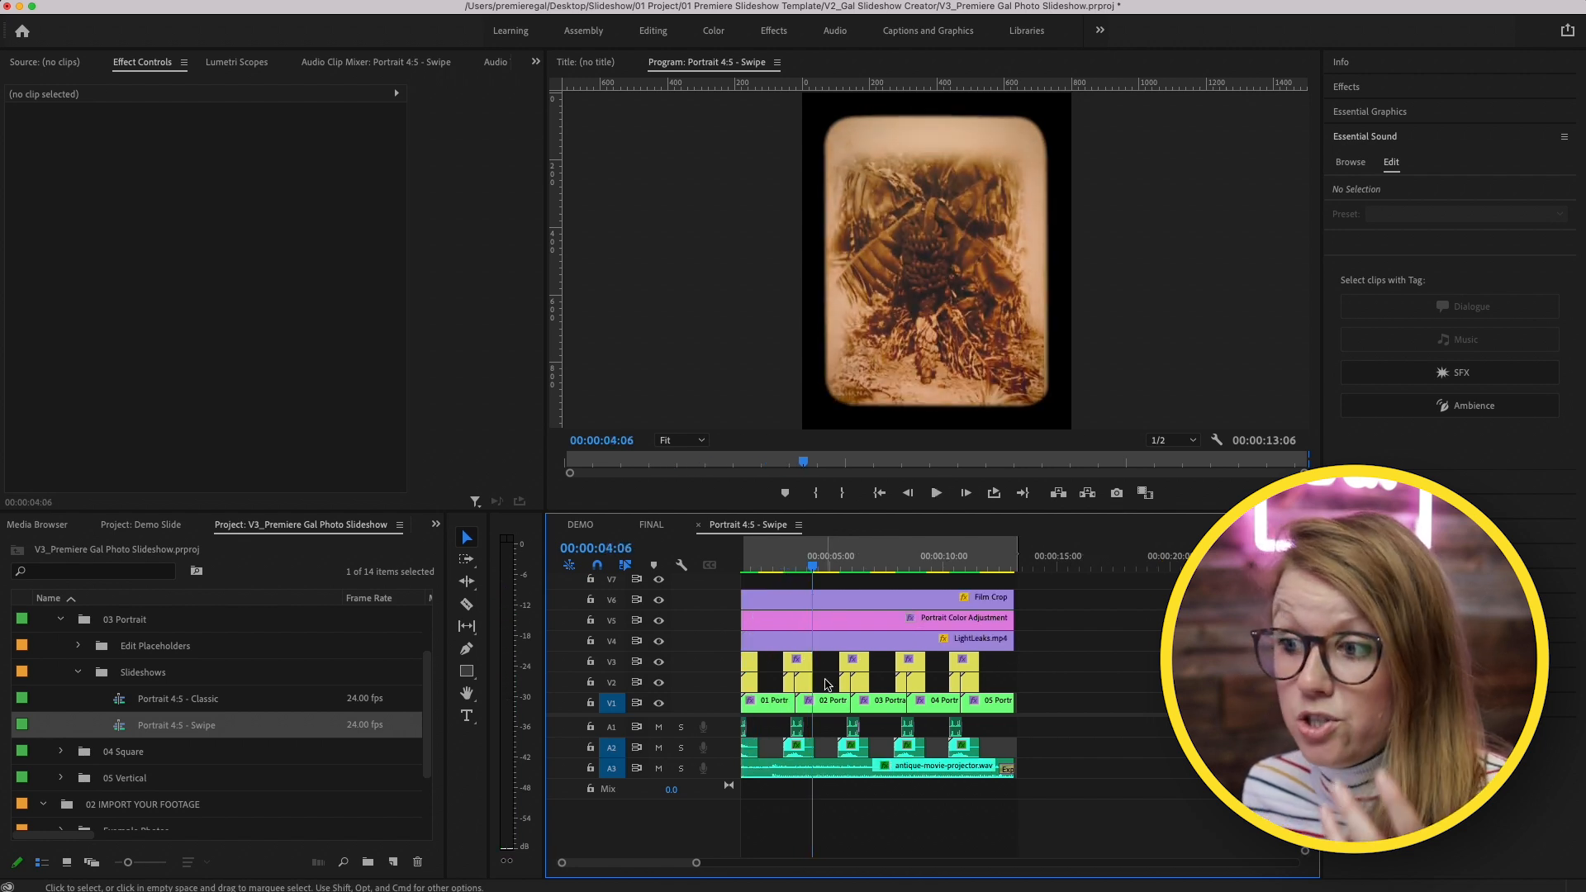
pyautogui.hscroll(-1, 828, 685)
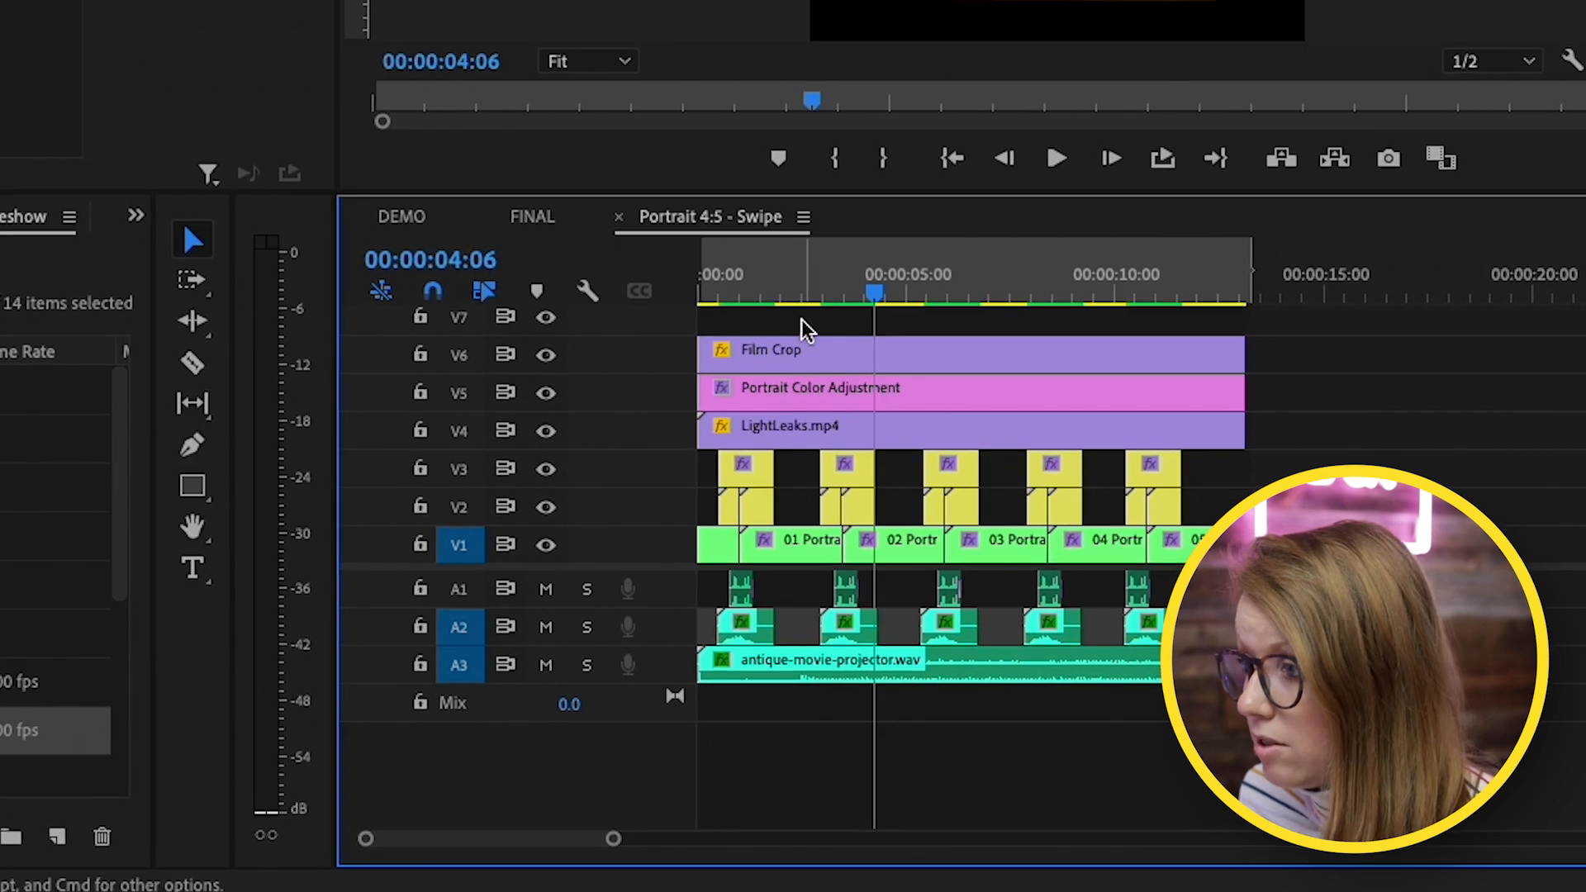
# Step: Open the 01 Portrait Image Placeholder nested sequence from the Portrait 4:5 - Swipe timeline
pyautogui.click(801, 573)
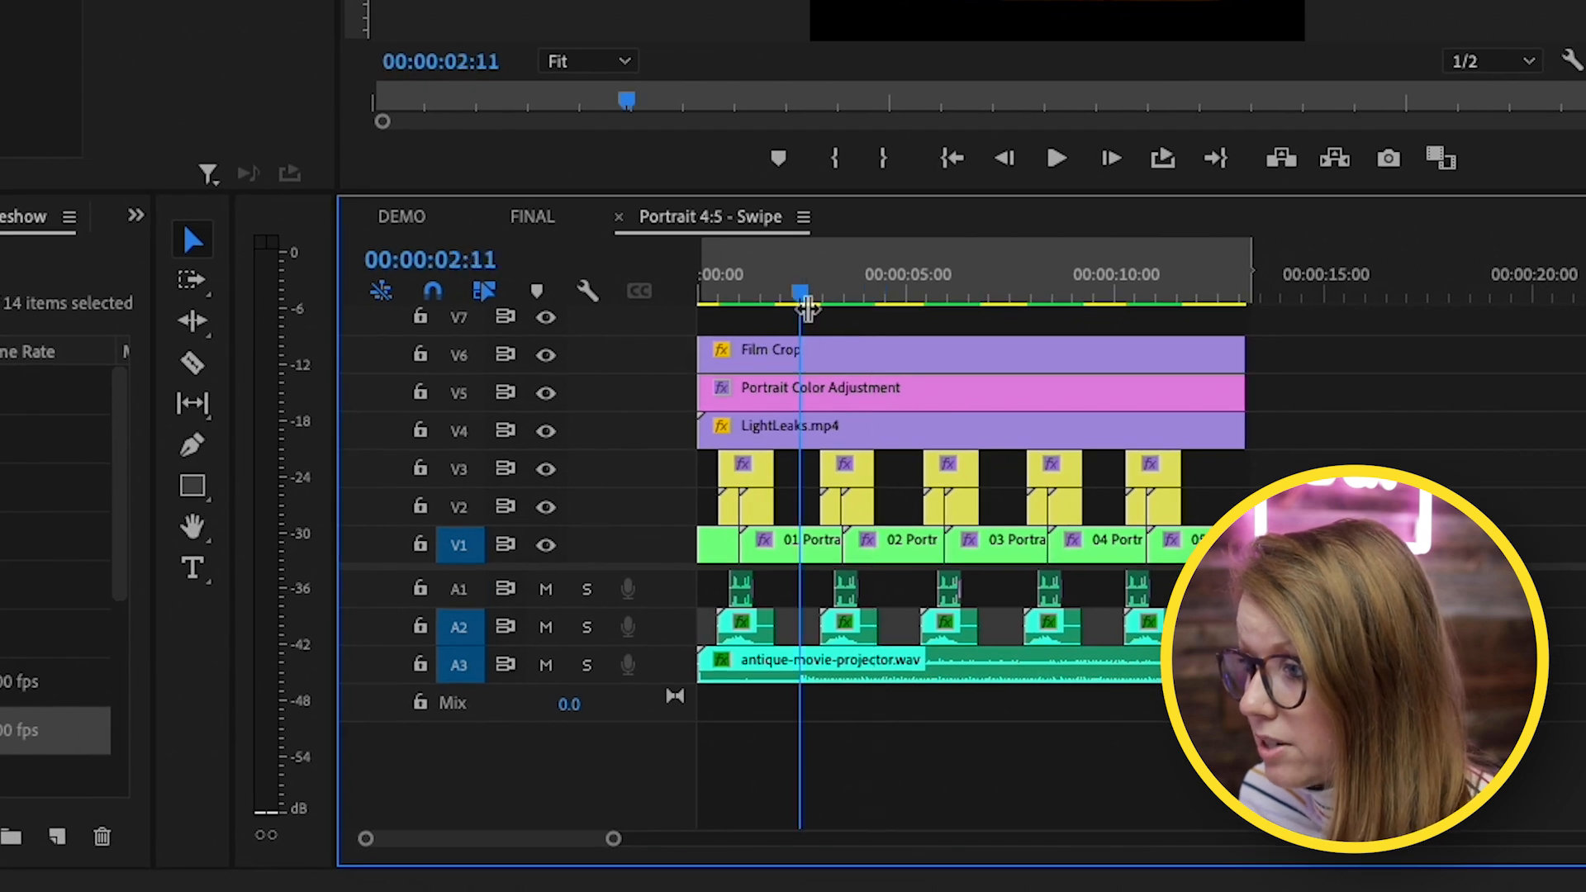
pyautogui.doubleClick(793, 547)
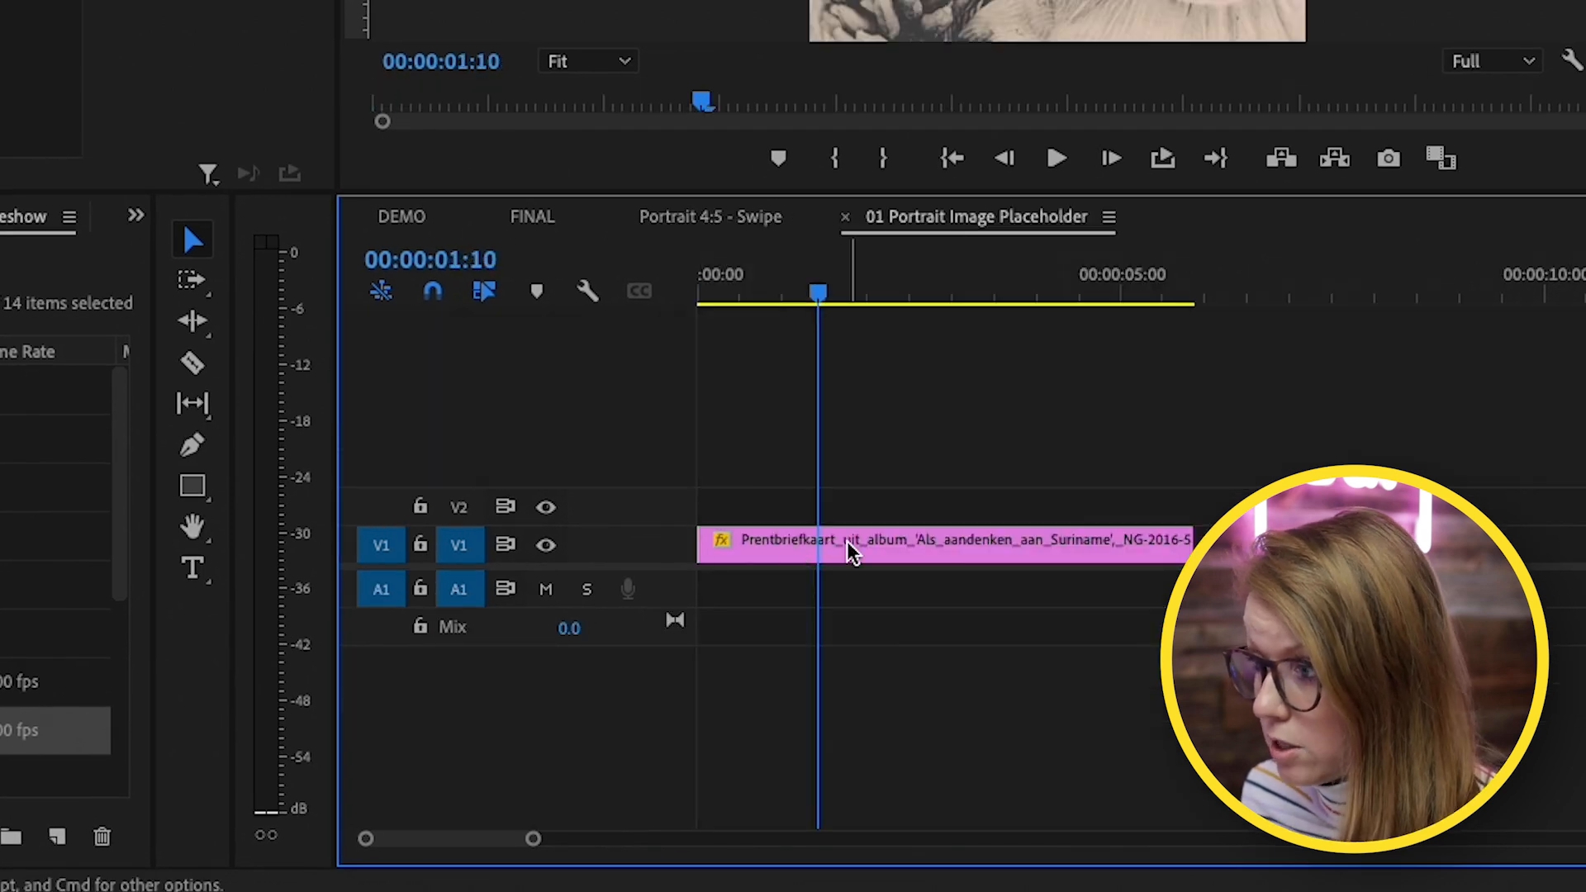
# Step: Place the running-french-bulldog-on-a-walk photo from Example Photos on V2 above the placeholder image, extending it to the same length
pyautogui.scroll(-3, 457, 583)
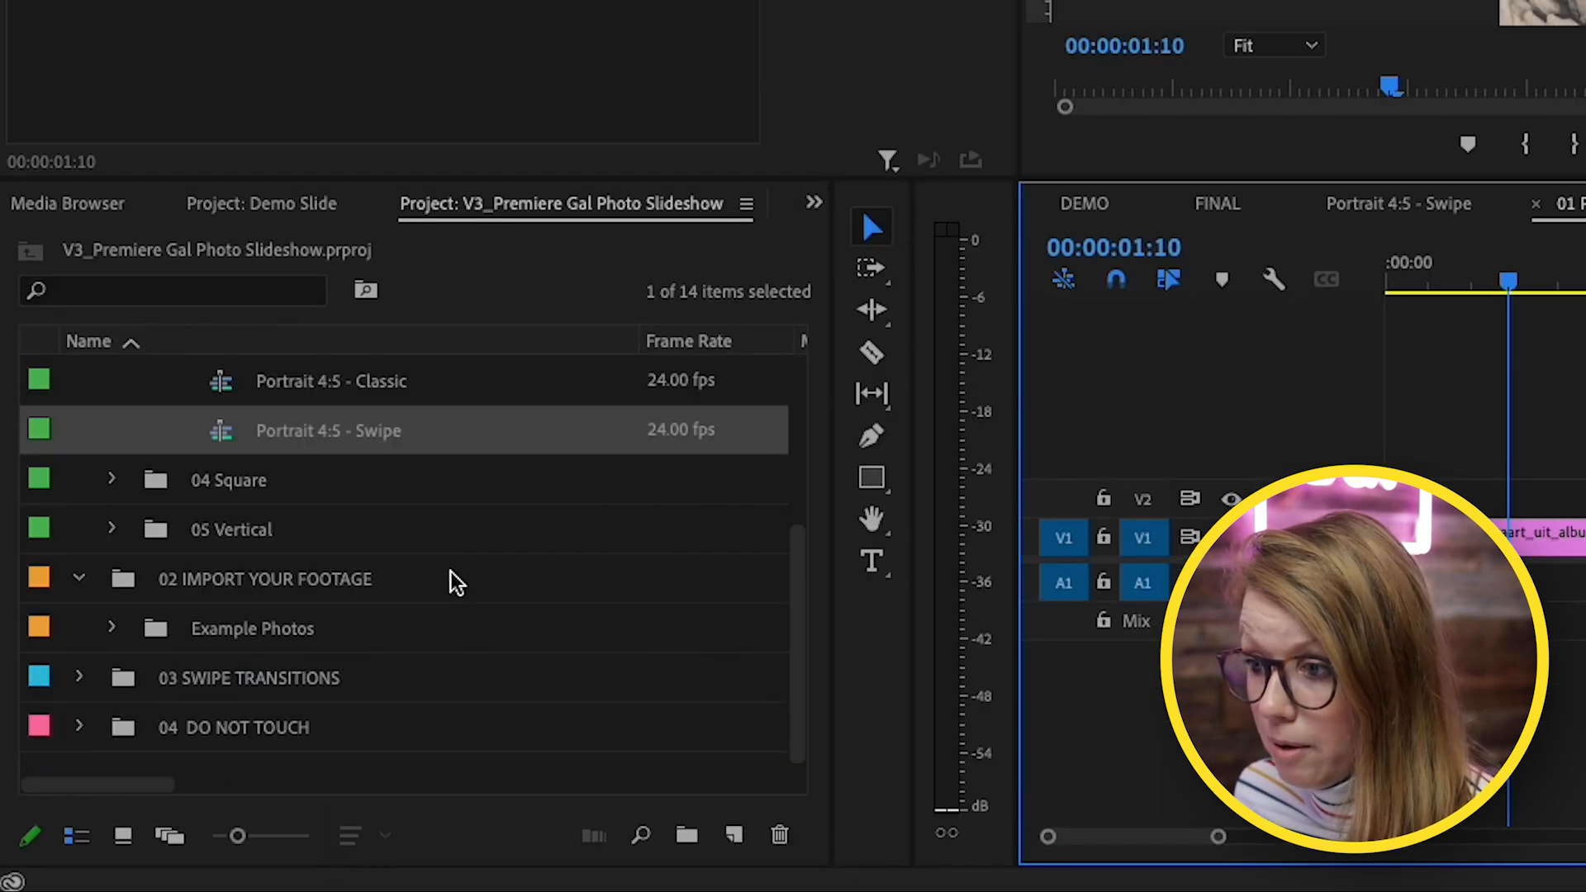
pyautogui.click(112, 627)
pyautogui.scroll(-5, 195, 641)
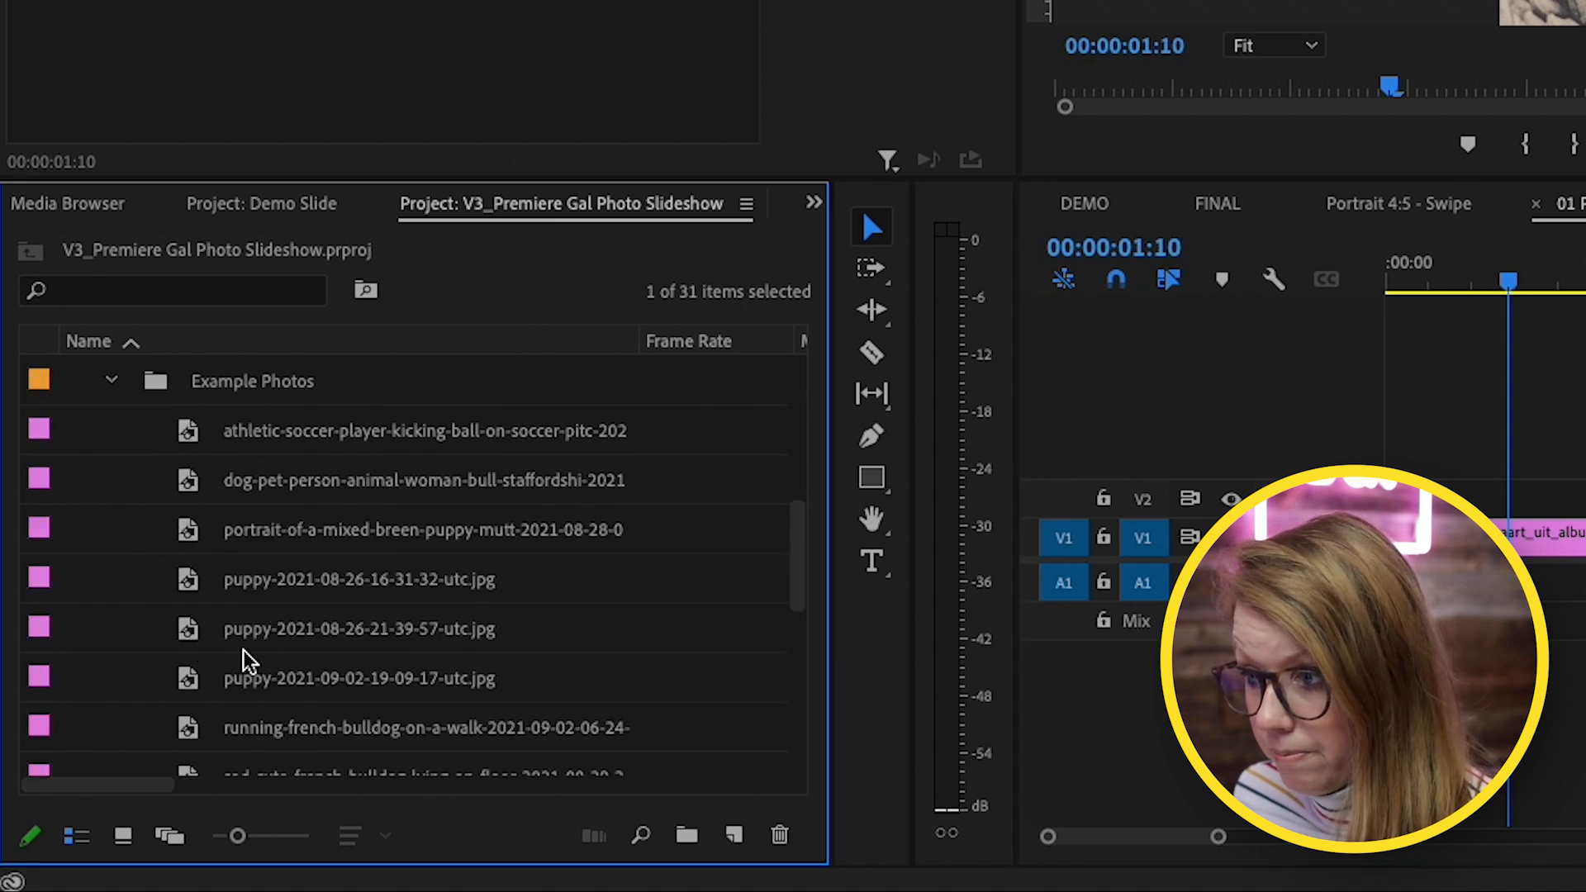
pyautogui.doubleClick(183, 481)
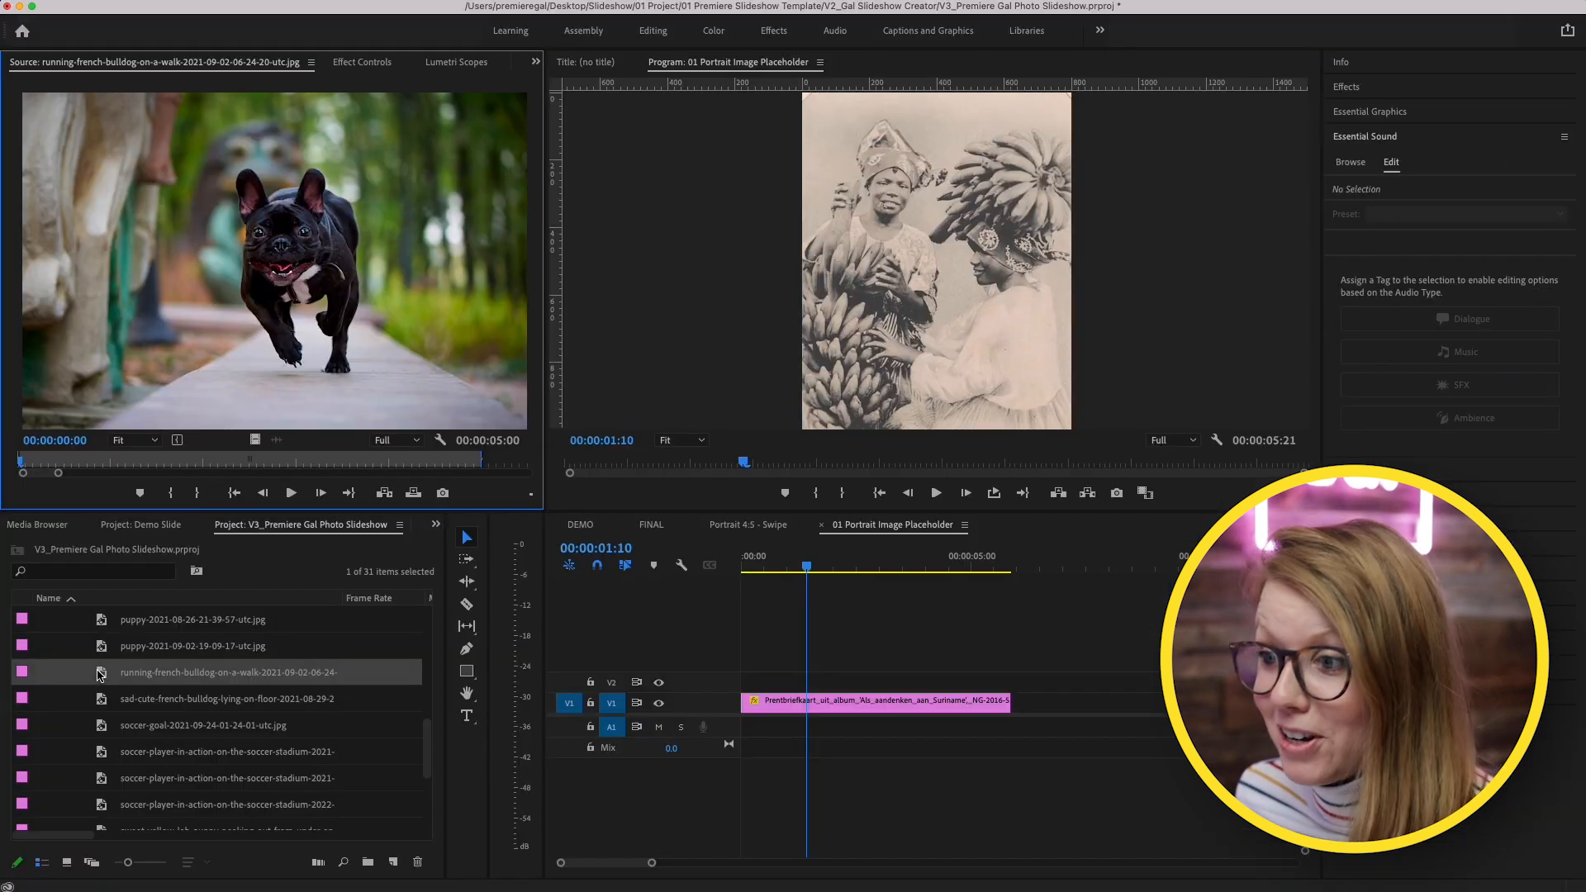
pyautogui.moveTo(99, 674); pyautogui.dragTo(751, 679)
pyautogui.moveTo(960, 676); pyautogui.dragTo(1008, 680)
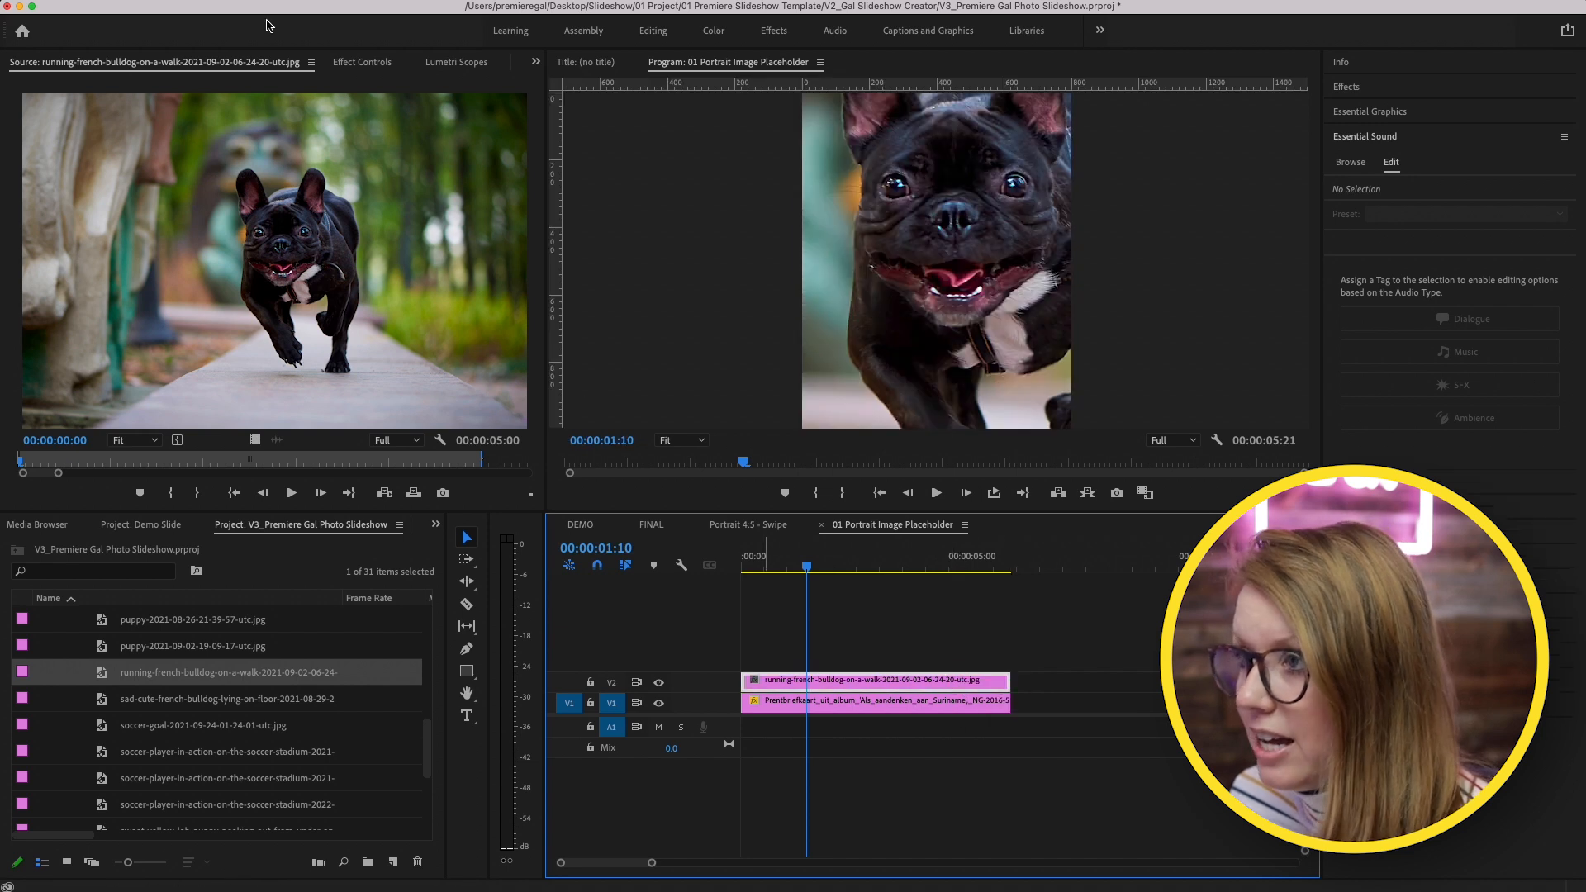
# Step: Set the bulldog photo's Scale to 42 and its Position to 339, 500 so it fills the portrait frame
pyautogui.click(361, 63)
pyautogui.moveTo(219, 169); pyautogui.dragTo(153, 142)
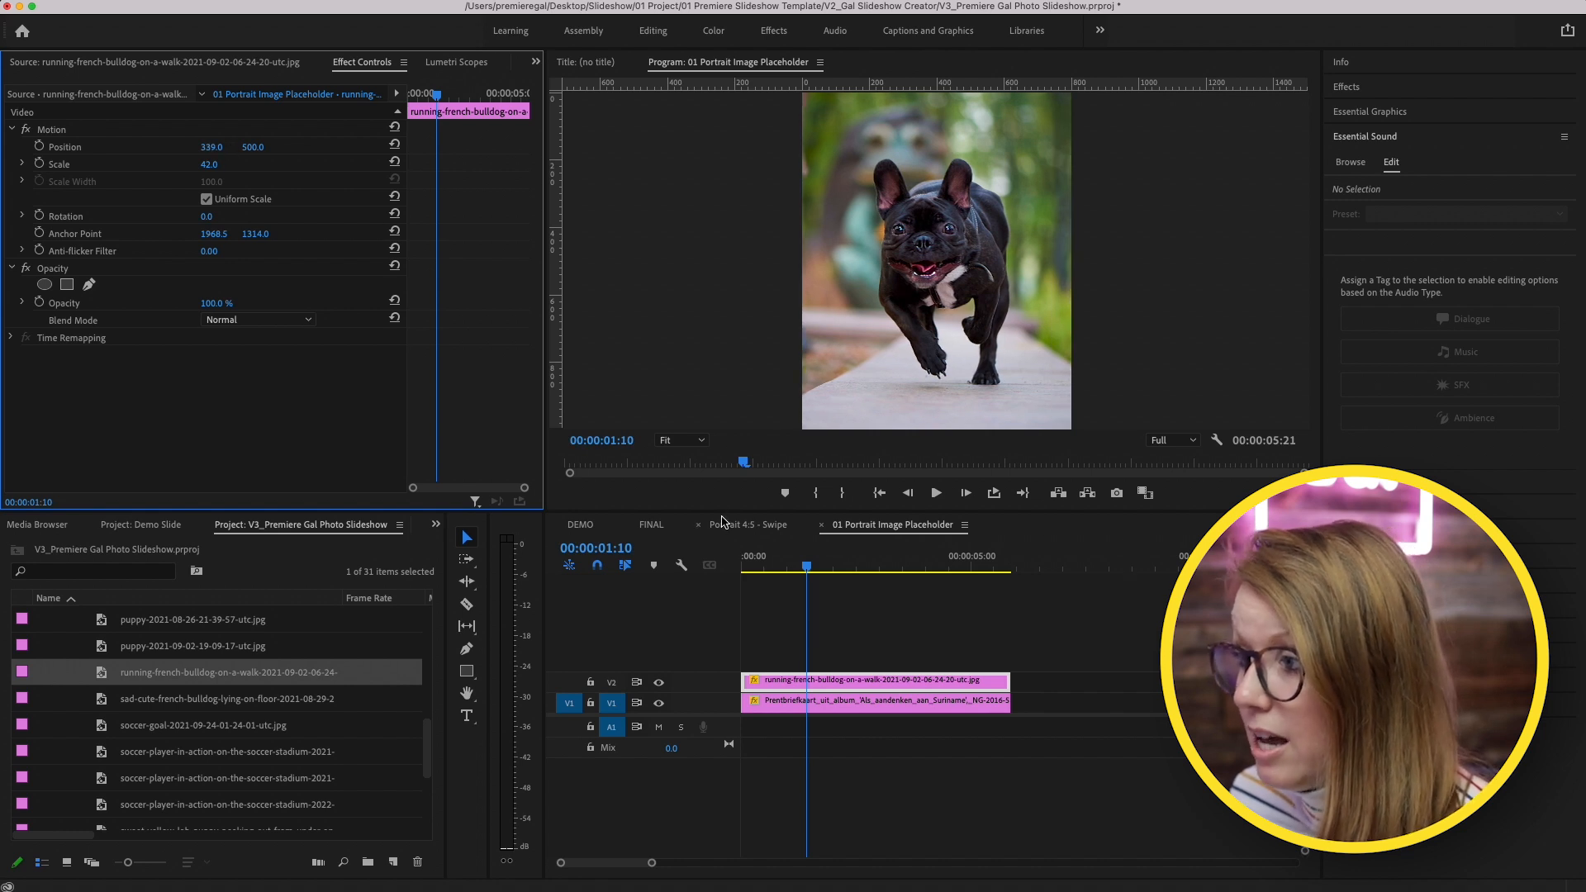
# Step: Return to the Portrait 4:5 - Swipe sequence and play it from the beginning to review the replaced first photo
pyautogui.click(748, 526)
pyautogui.moveTo(798, 571); pyautogui.dragTo(743, 576)
pyautogui.press('space')
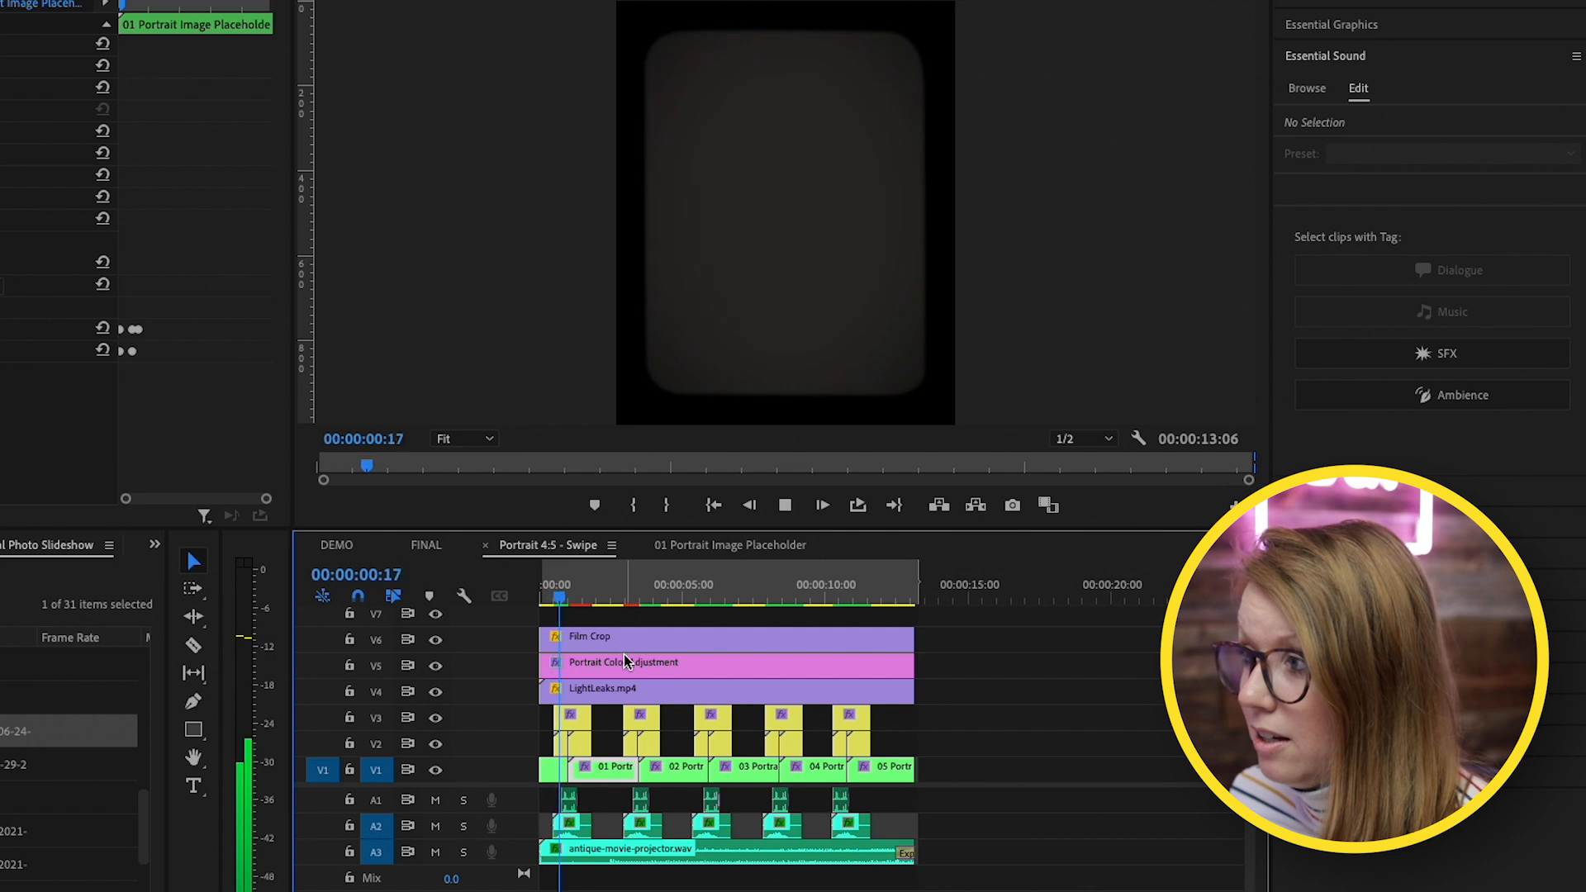
pyautogui.press('space')
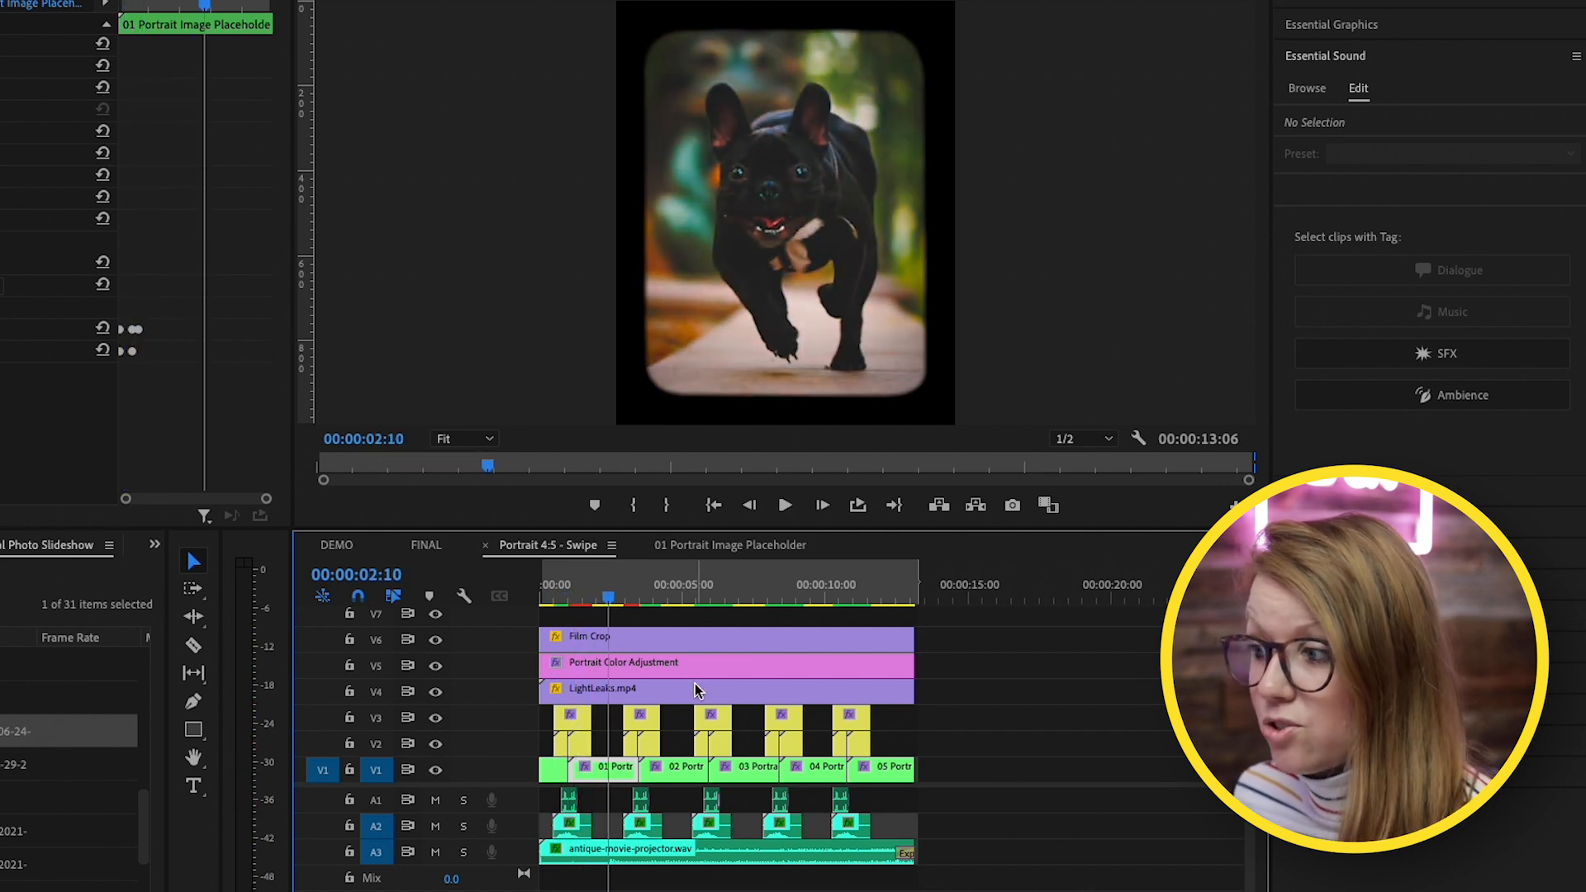
# Step: Toggle the output of the Film Crop, Portrait Color Adjustment and LightLeaks.mp4 tracks to compare the slideshow without each overlay
pyautogui.click(585, 640)
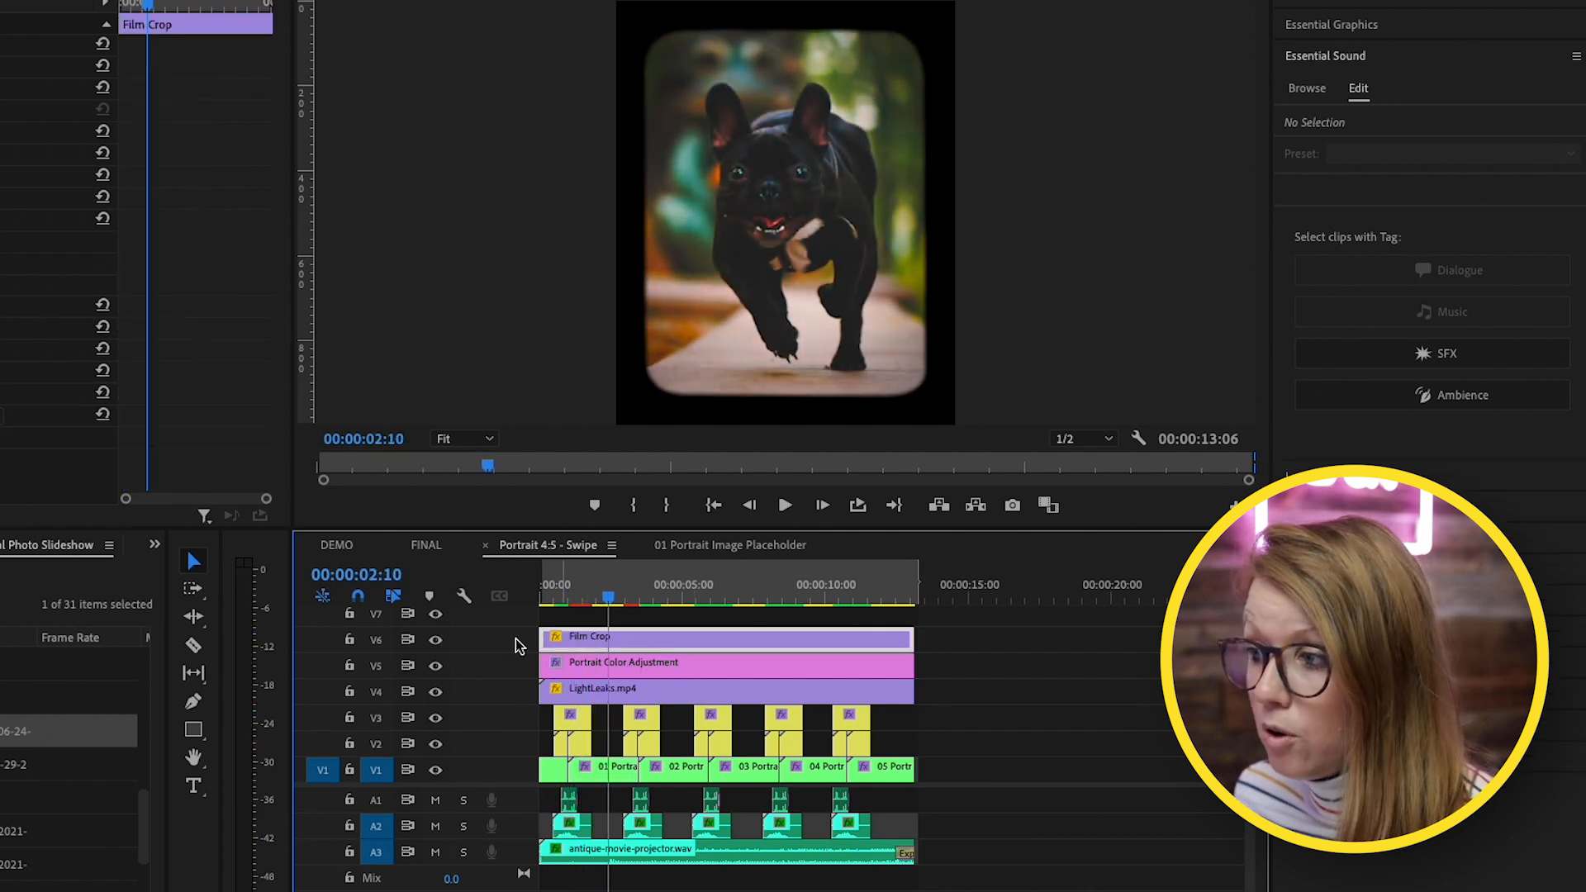
pyautogui.click(435, 641)
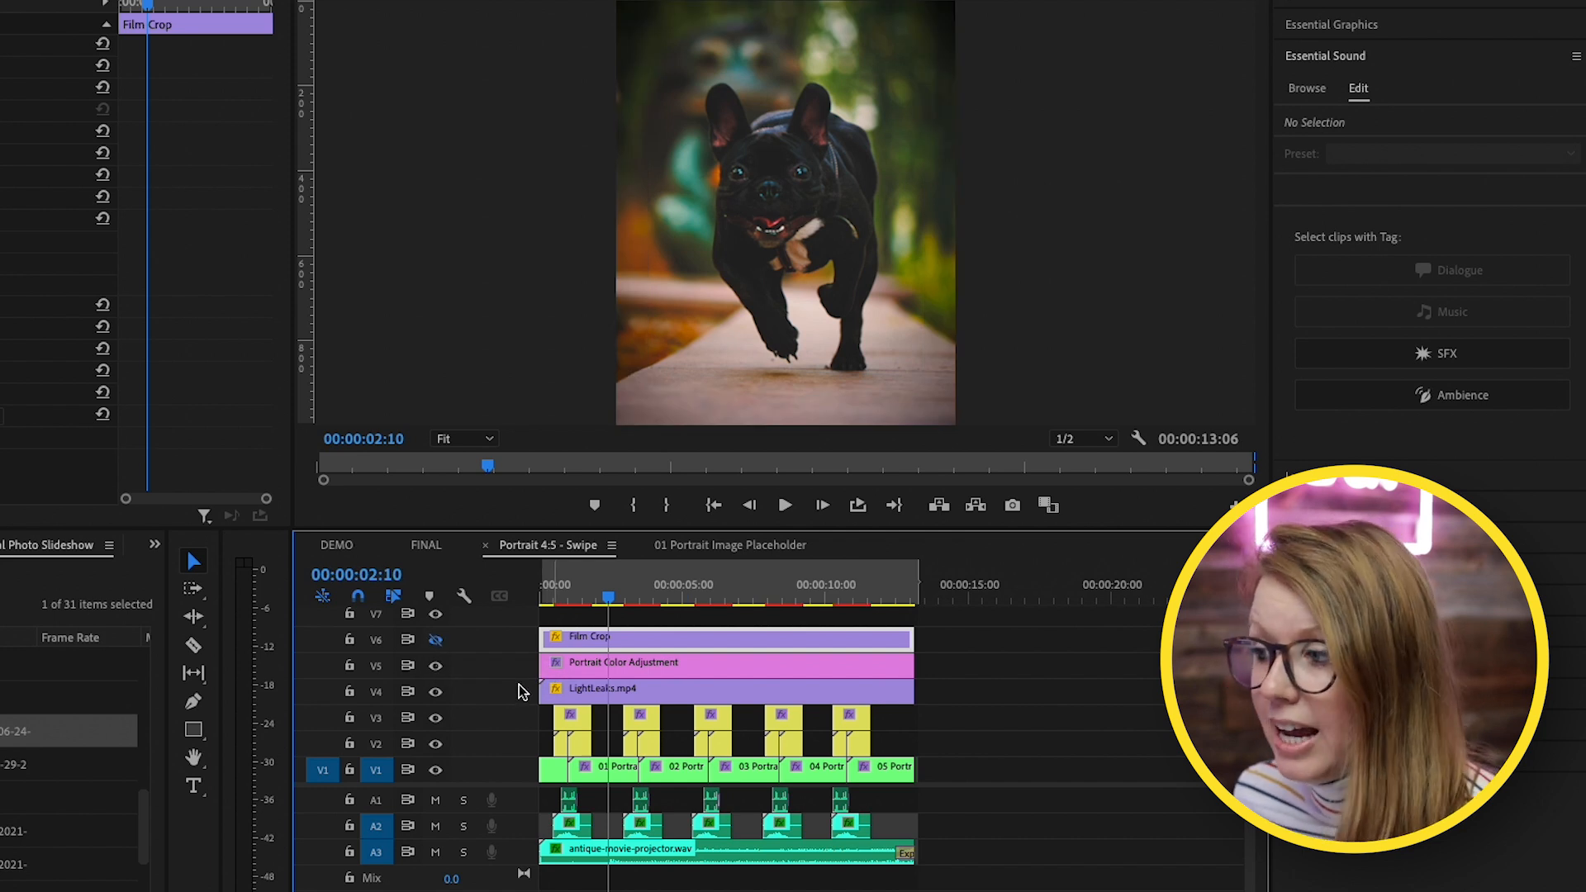
pyautogui.click(435, 667)
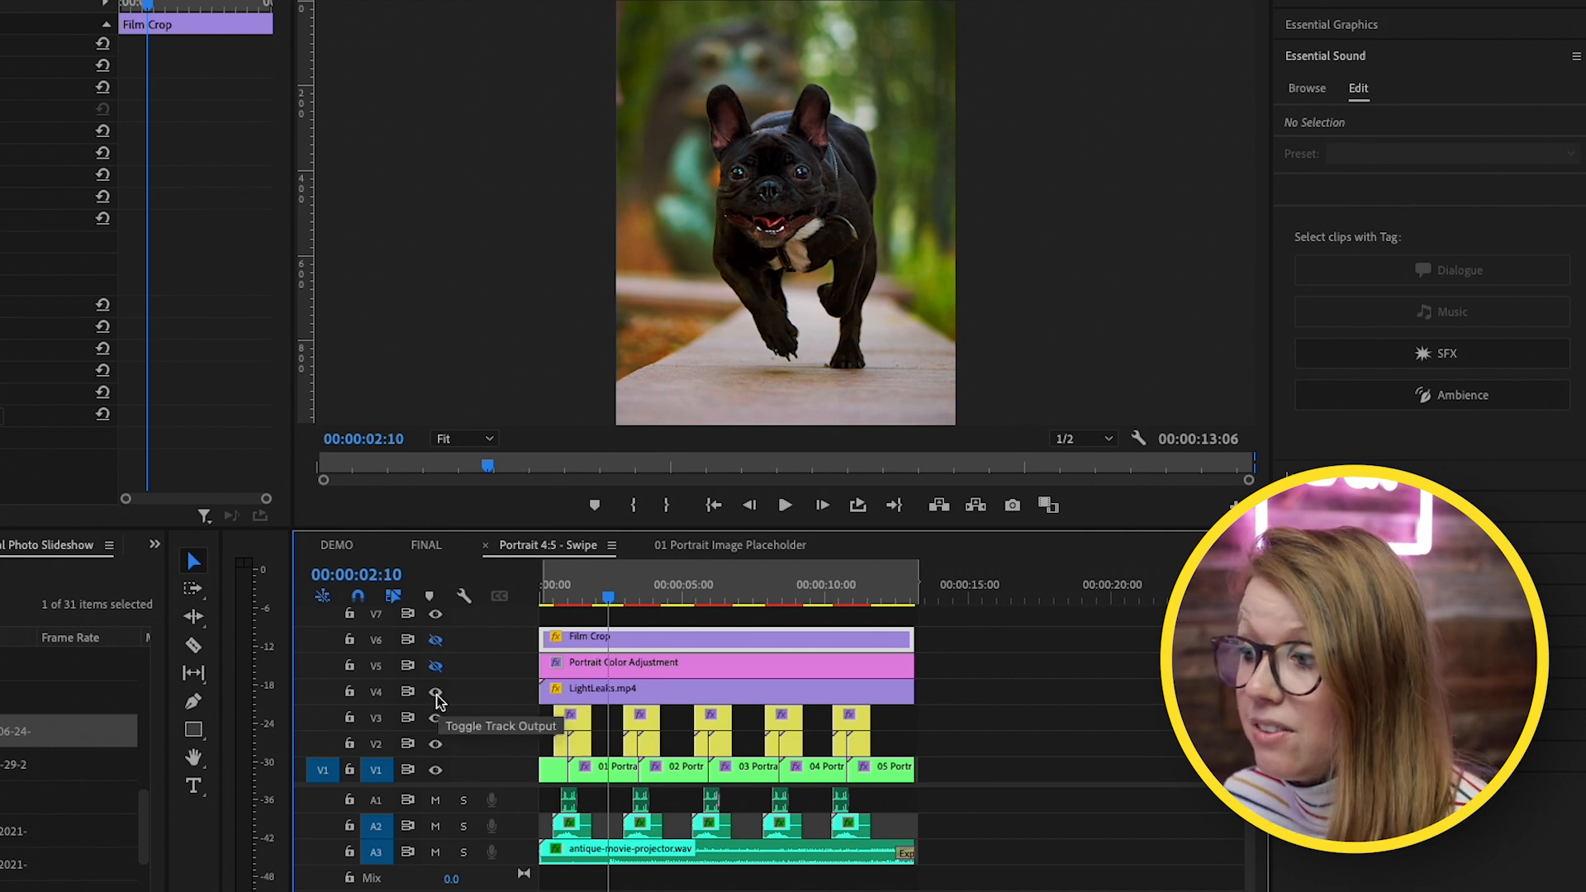
pyautogui.moveTo(604, 591); pyautogui.dragTo(601, 592)
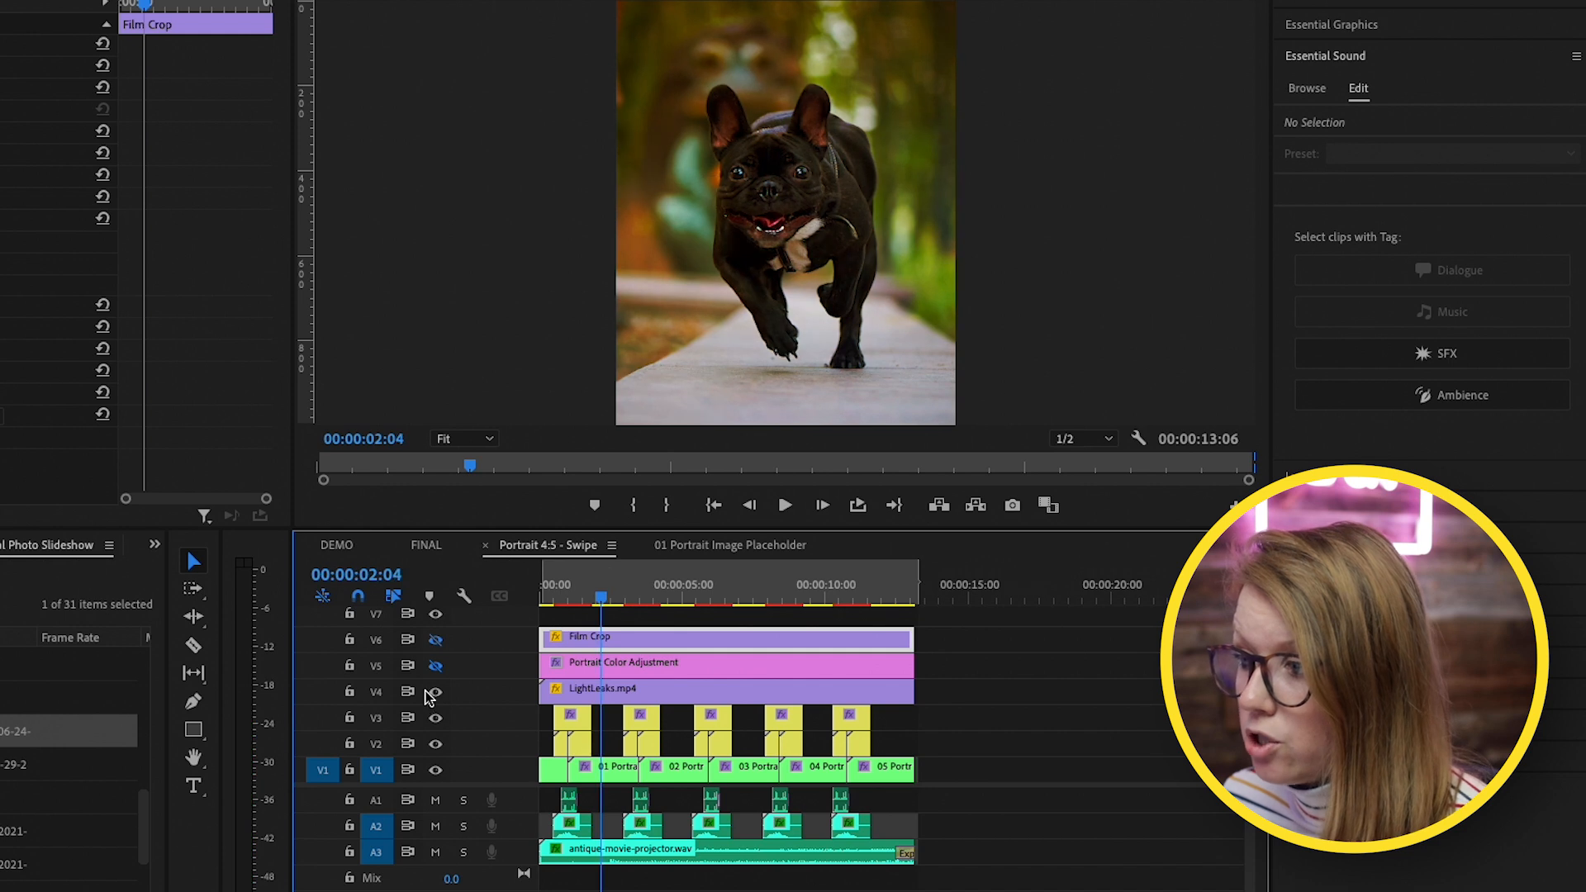
pyautogui.click(434, 693)
pyautogui.click(434, 693)
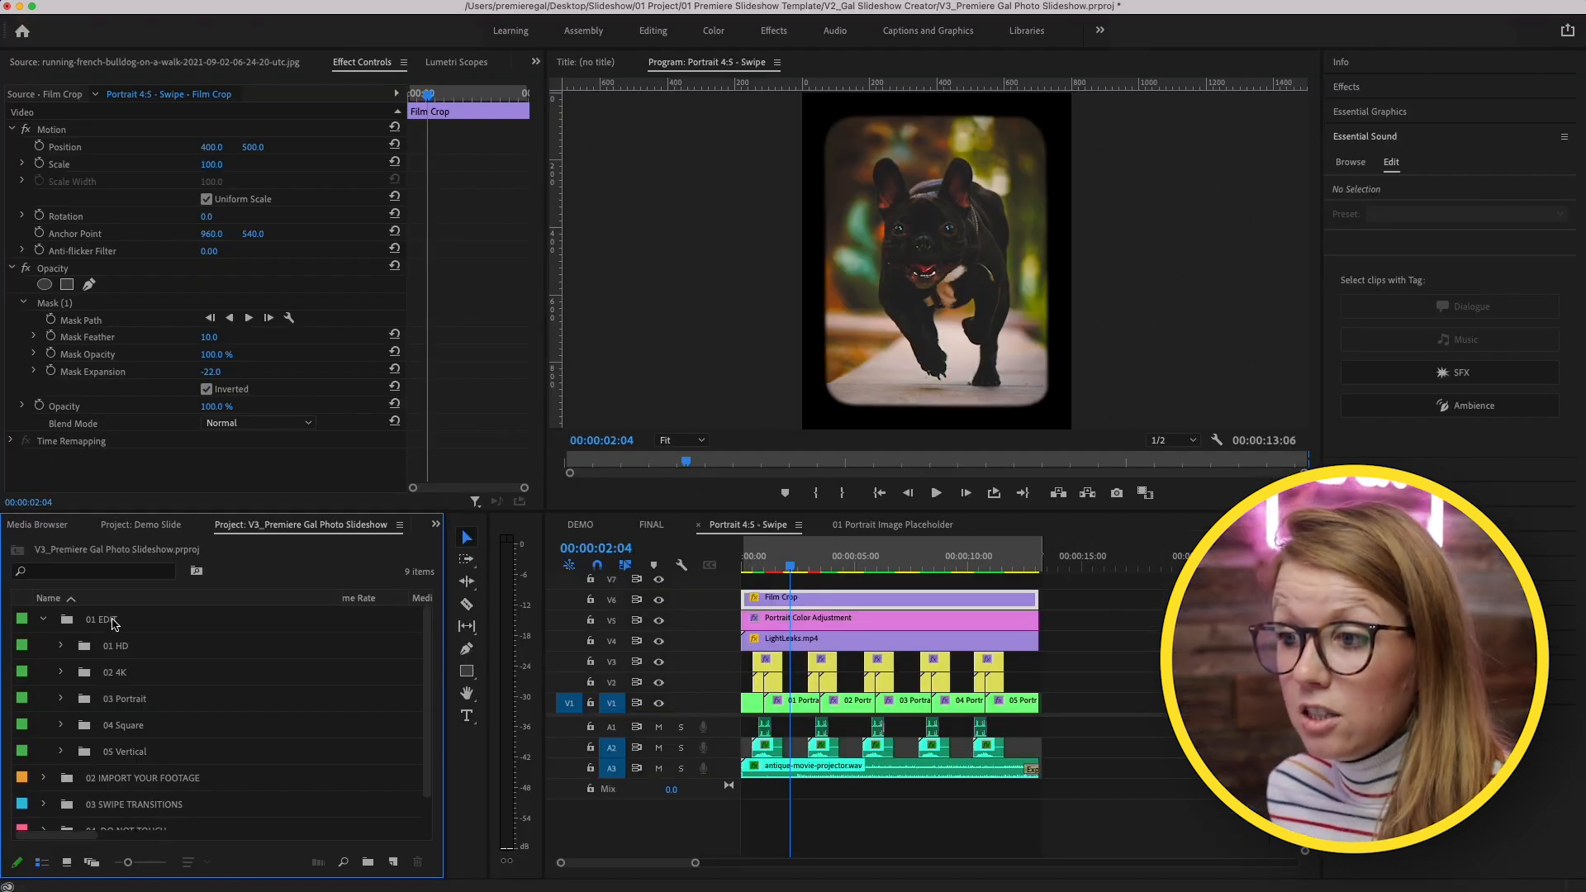
# Step: Look through the 01 HD, 02 4K, 03 Portrait, 04 Square and 05 Vertical format bins inside 01 EDIT
pyautogui.click(113, 621)
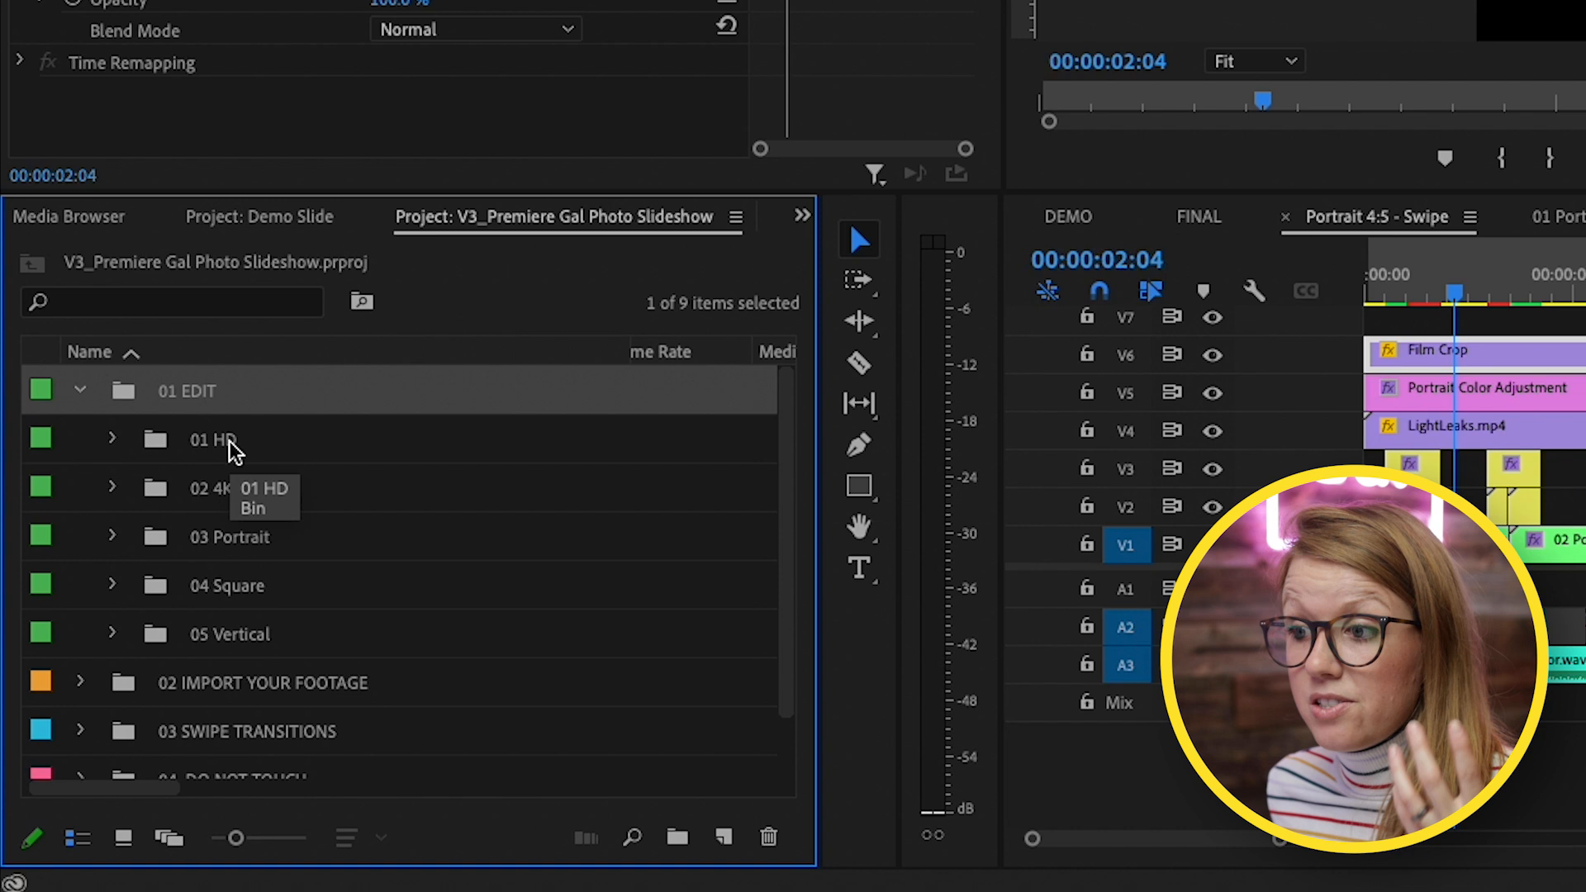
pyautogui.click(225, 454)
pyautogui.click(225, 511)
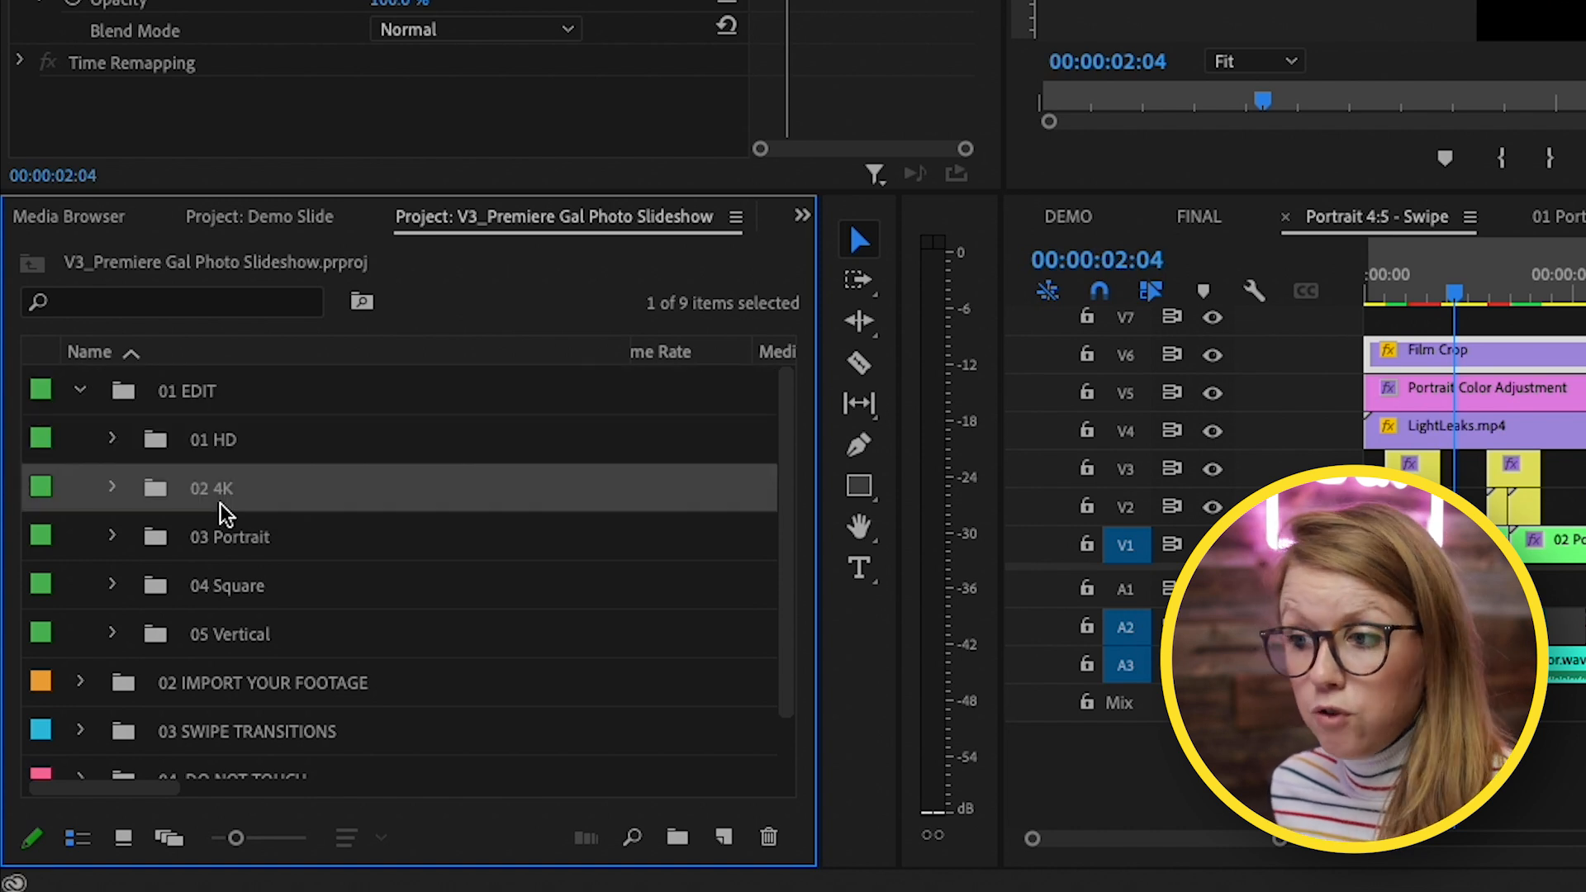
pyautogui.click(247, 555)
pyautogui.click(260, 608)
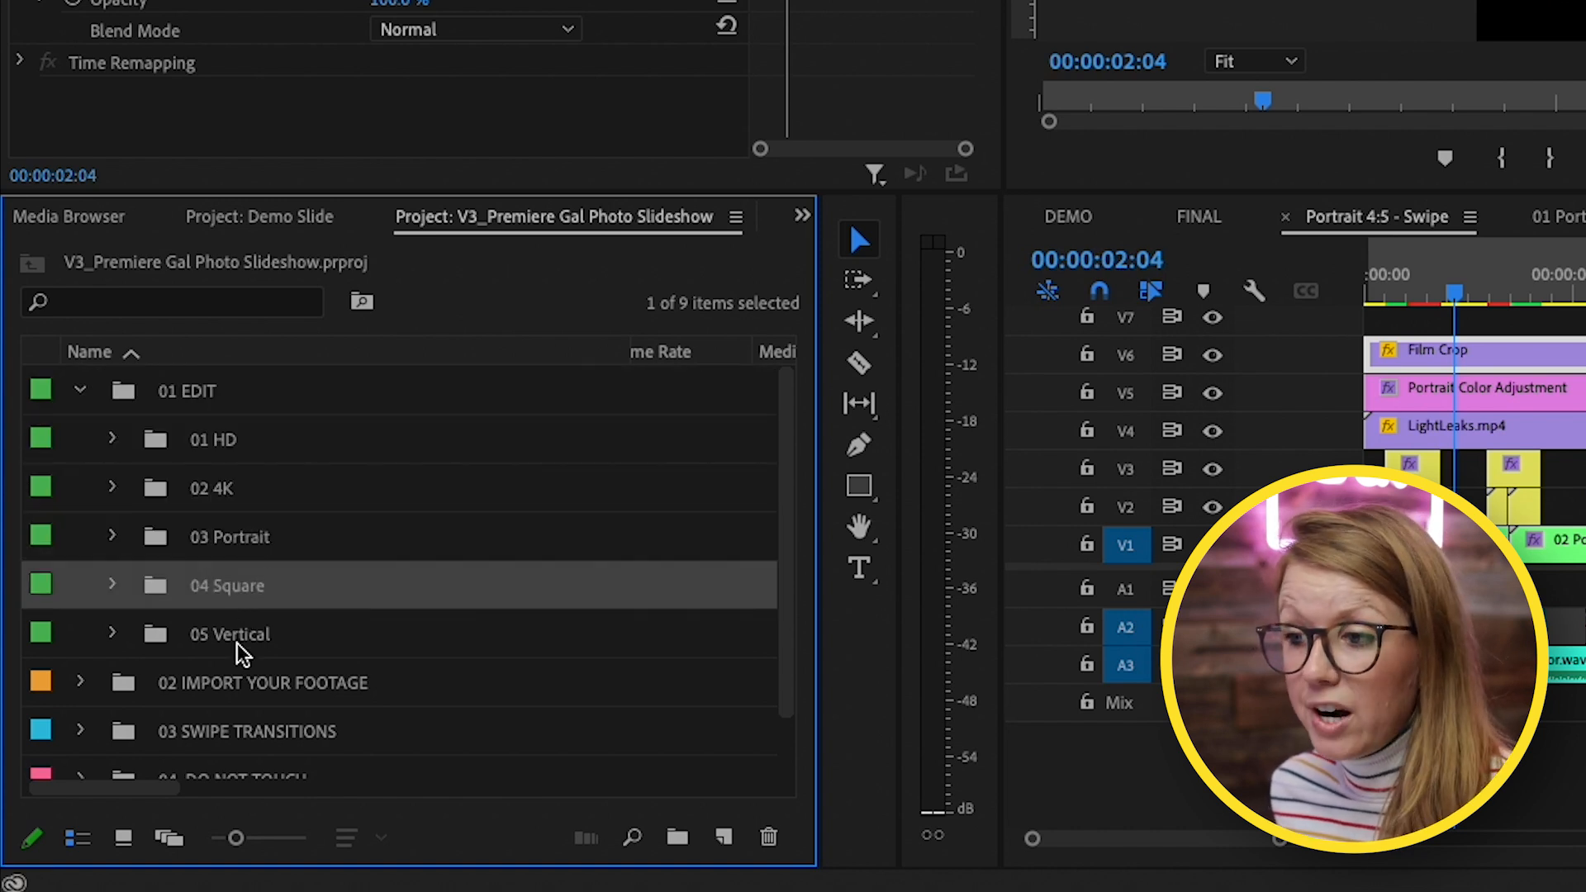
pyautogui.click(236, 648)
# Step: Open the Vertical 9:16 - Classic and Vertical 9:16 - Swipe sequences from the Slideshows bin inside 05 Vertical
pyautogui.click(109, 638)
pyautogui.scroll(-2, 198, 648)
pyautogui.click(142, 585)
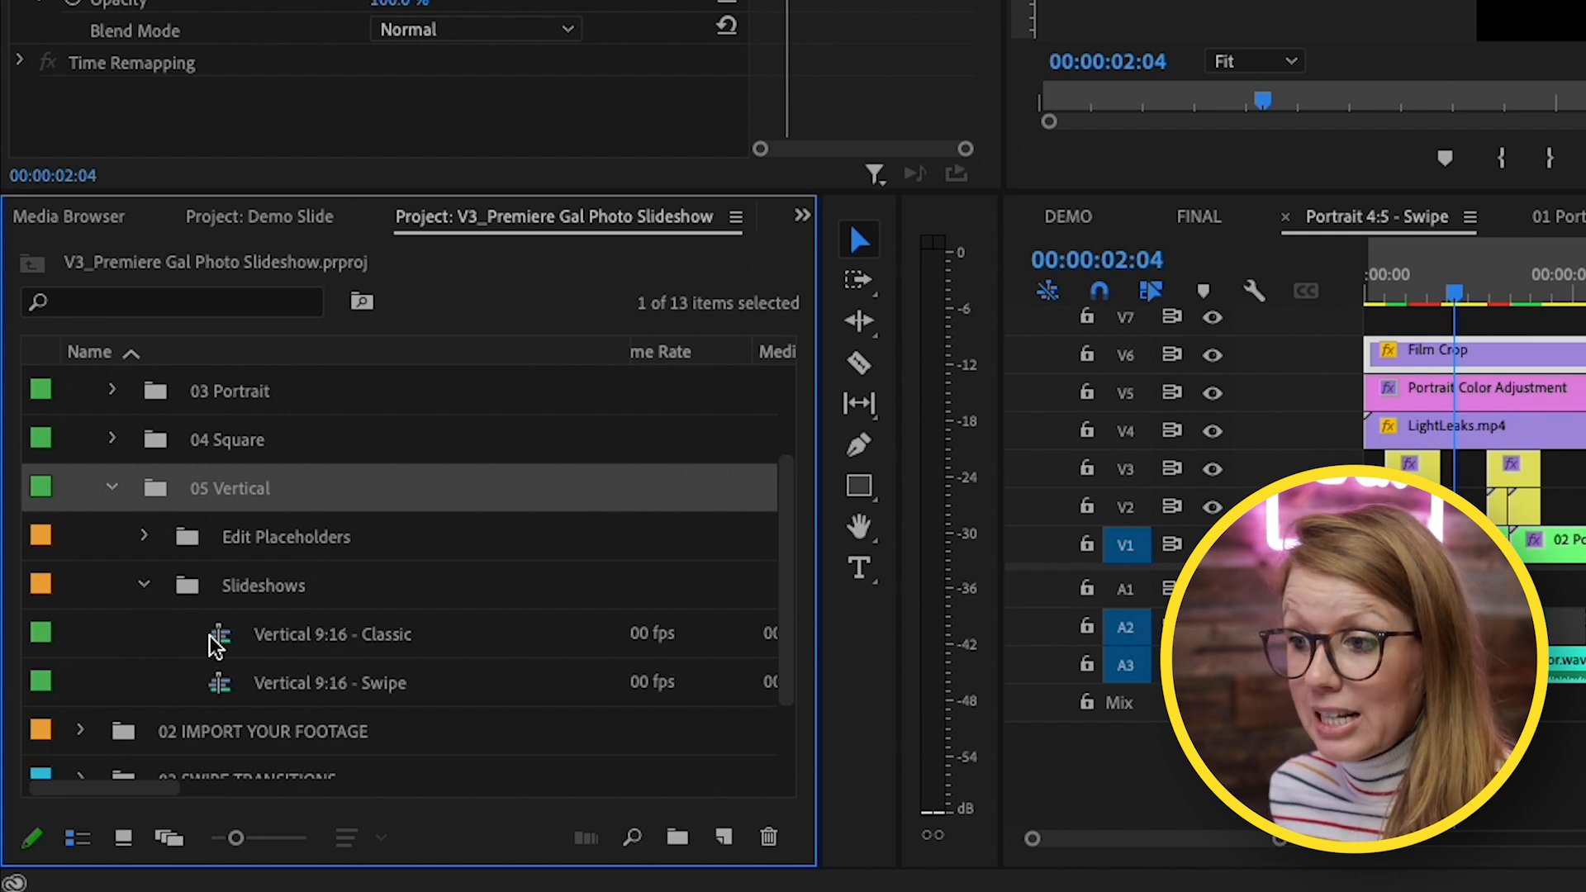
pyautogui.doubleClick(215, 644)
pyautogui.moveTo(609, 587); pyautogui.dragTo(616, 588)
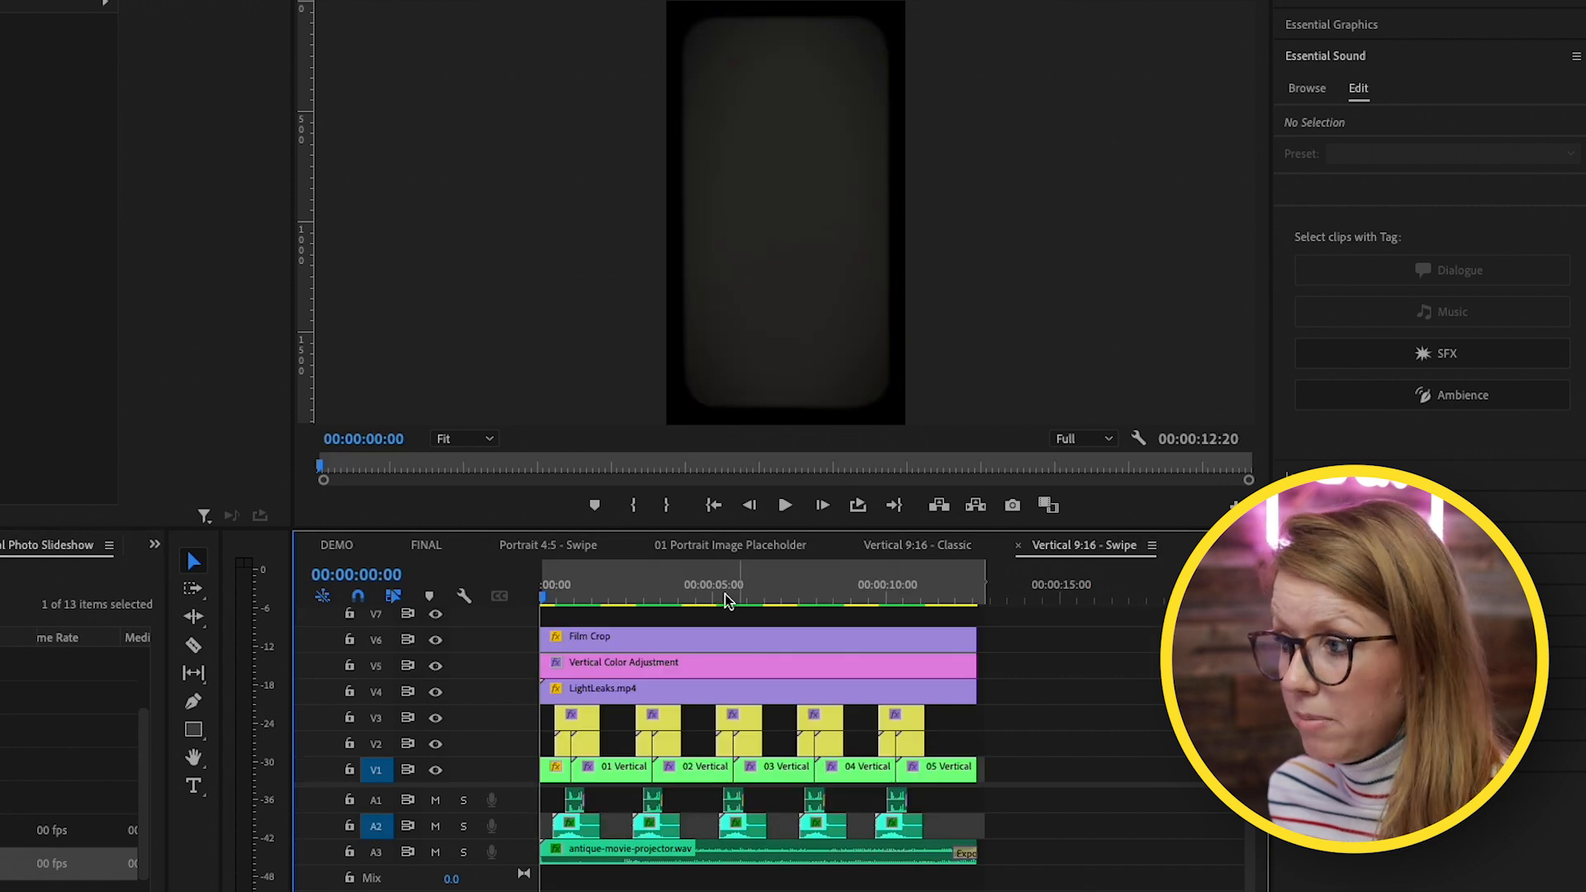
# Step: Play the Vertical 9:16 - Swipe slideshow from the start and examine its transition clips in the timeline up close
pyautogui.press('space')
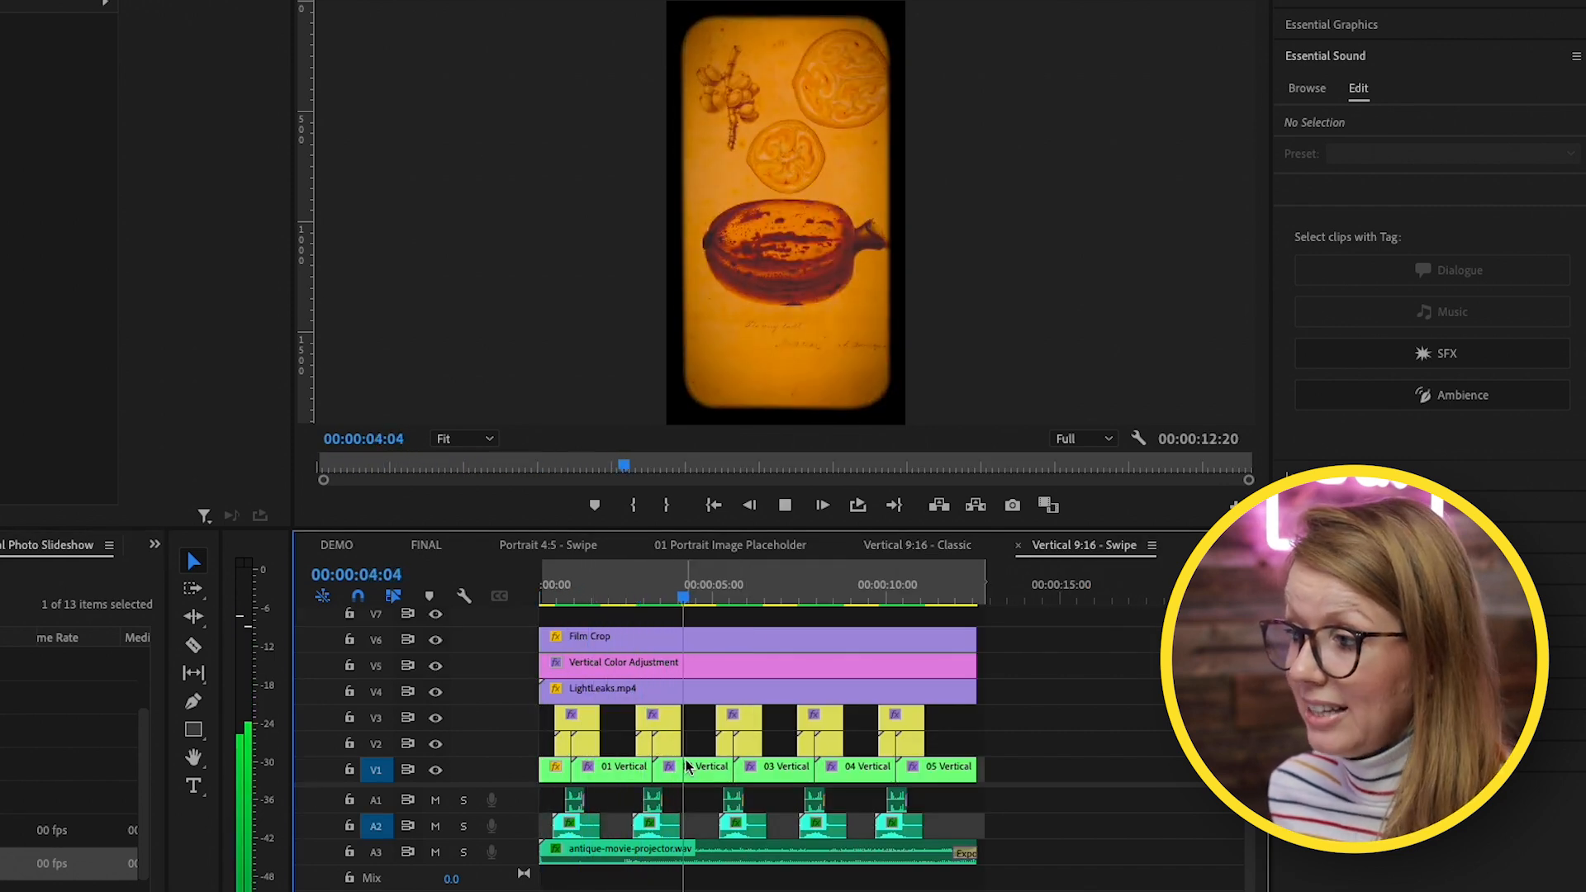
pyautogui.press('space')
pyautogui.press('=')
pyautogui.press('=')
pyautogui.press('=')
pyautogui.press('=')
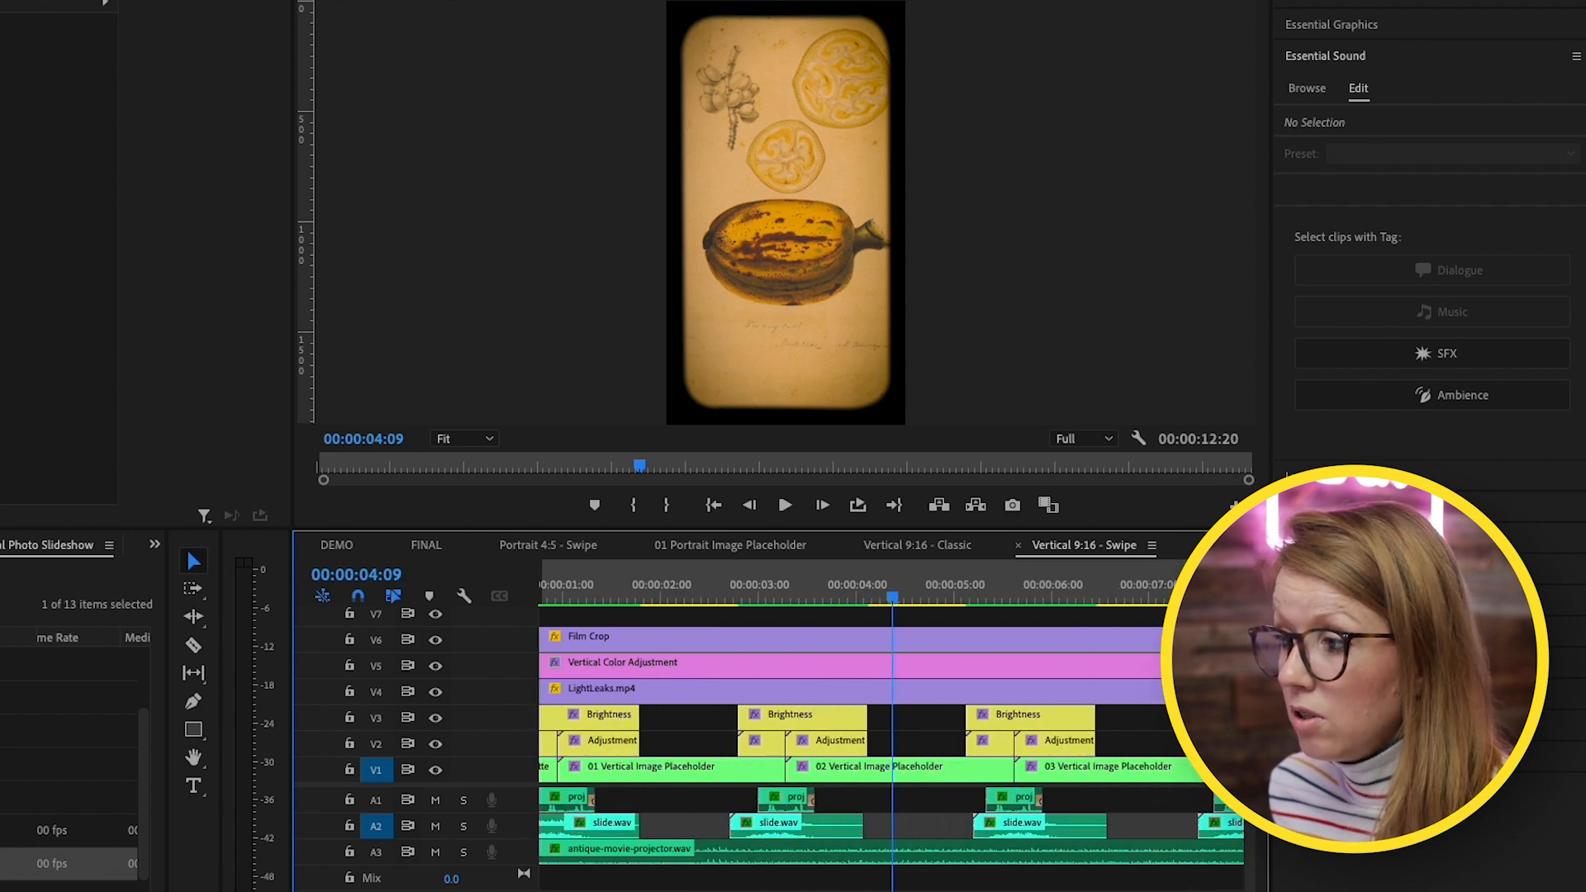
pyautogui.press('-')
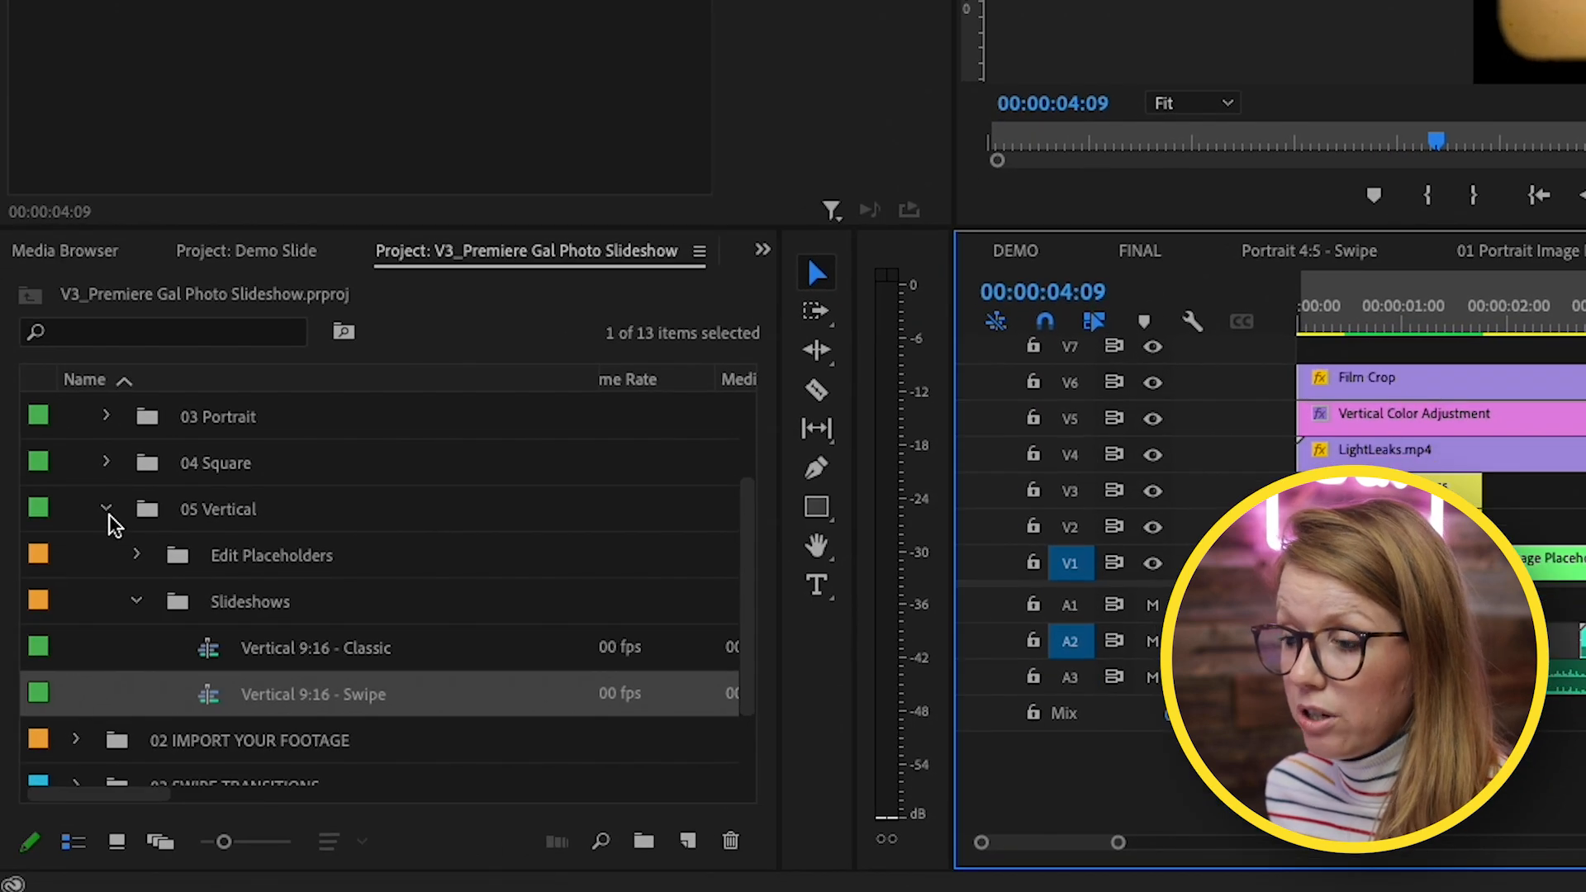
# Step: Open the Left Swipe Vertical sequence from the Vertical bin inside 03 SWIPE TRANSITIONS' Left Swipe bin
pyautogui.click(109, 512)
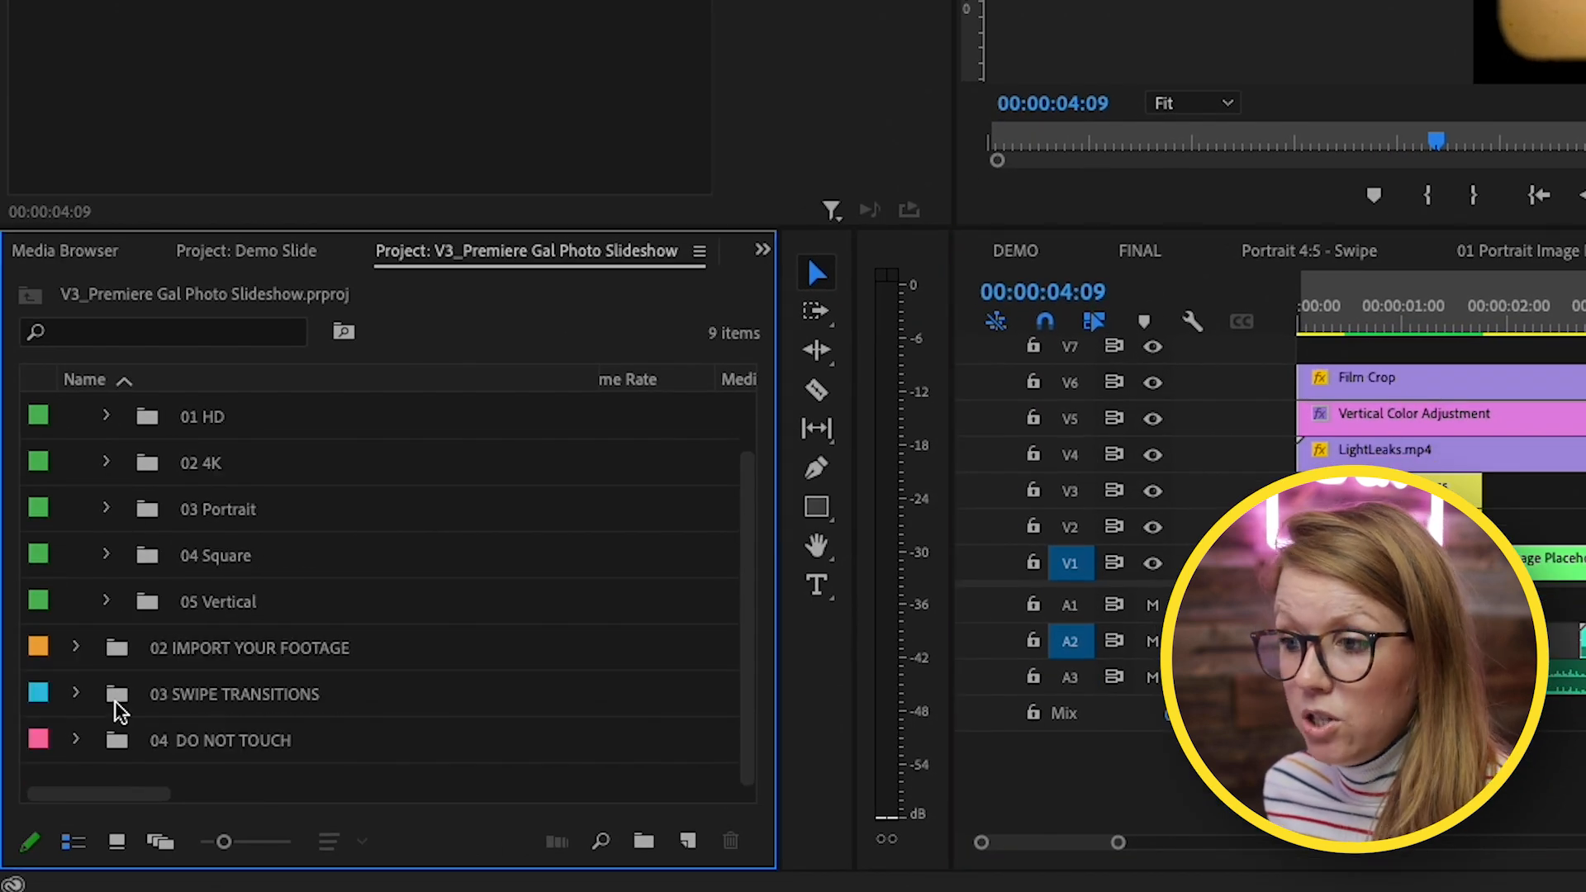
pyautogui.click(81, 696)
pyautogui.scroll(-2, 198, 698)
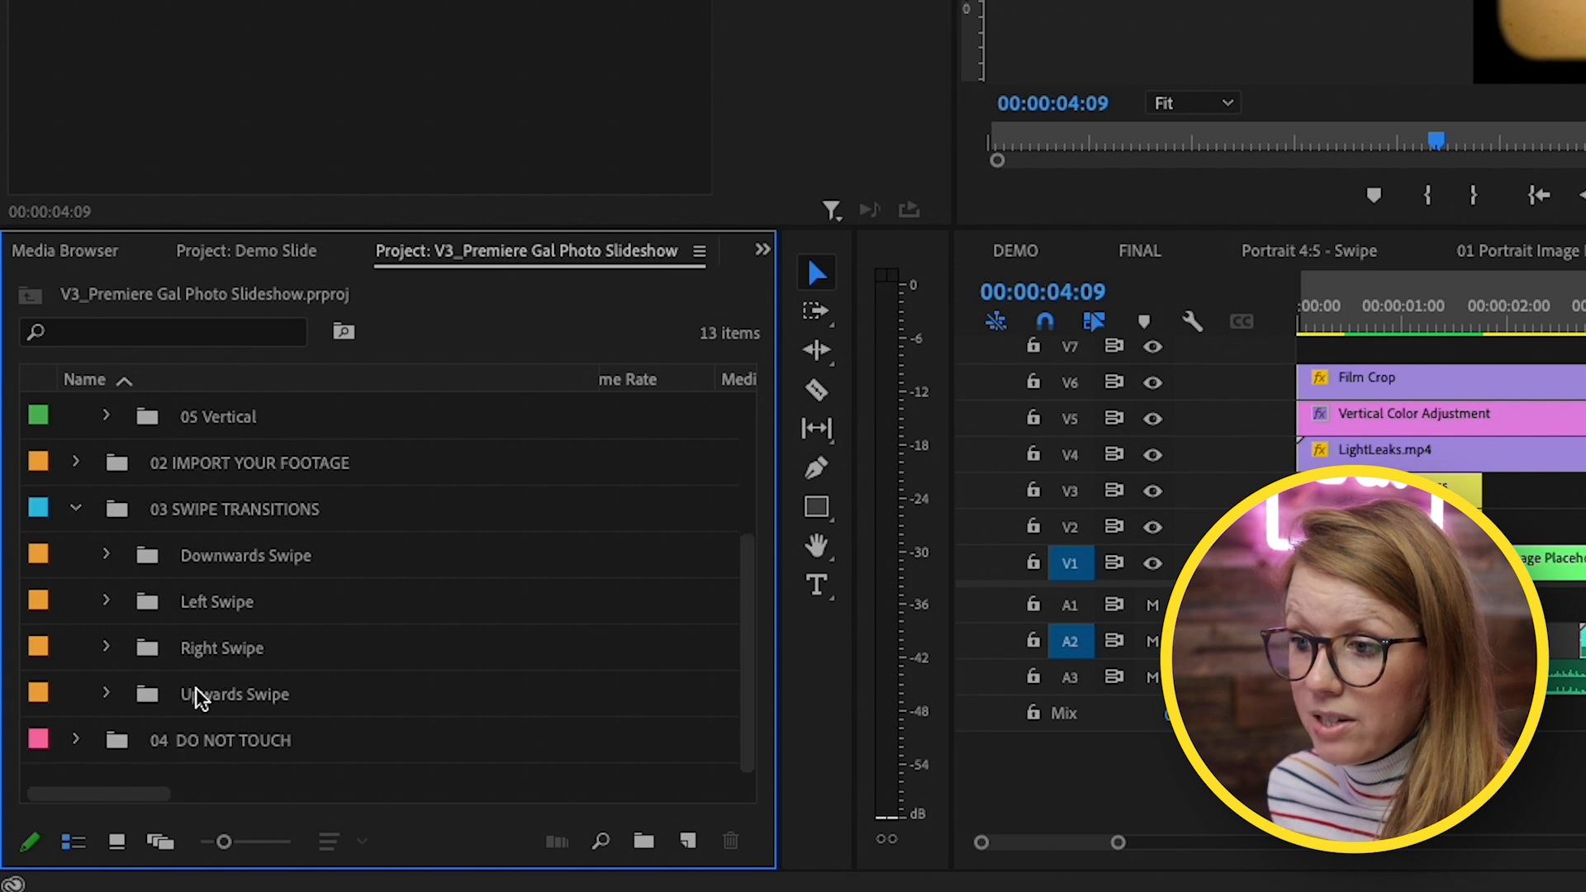
pyautogui.click(108, 603)
pyautogui.scroll(-1, 372, 602)
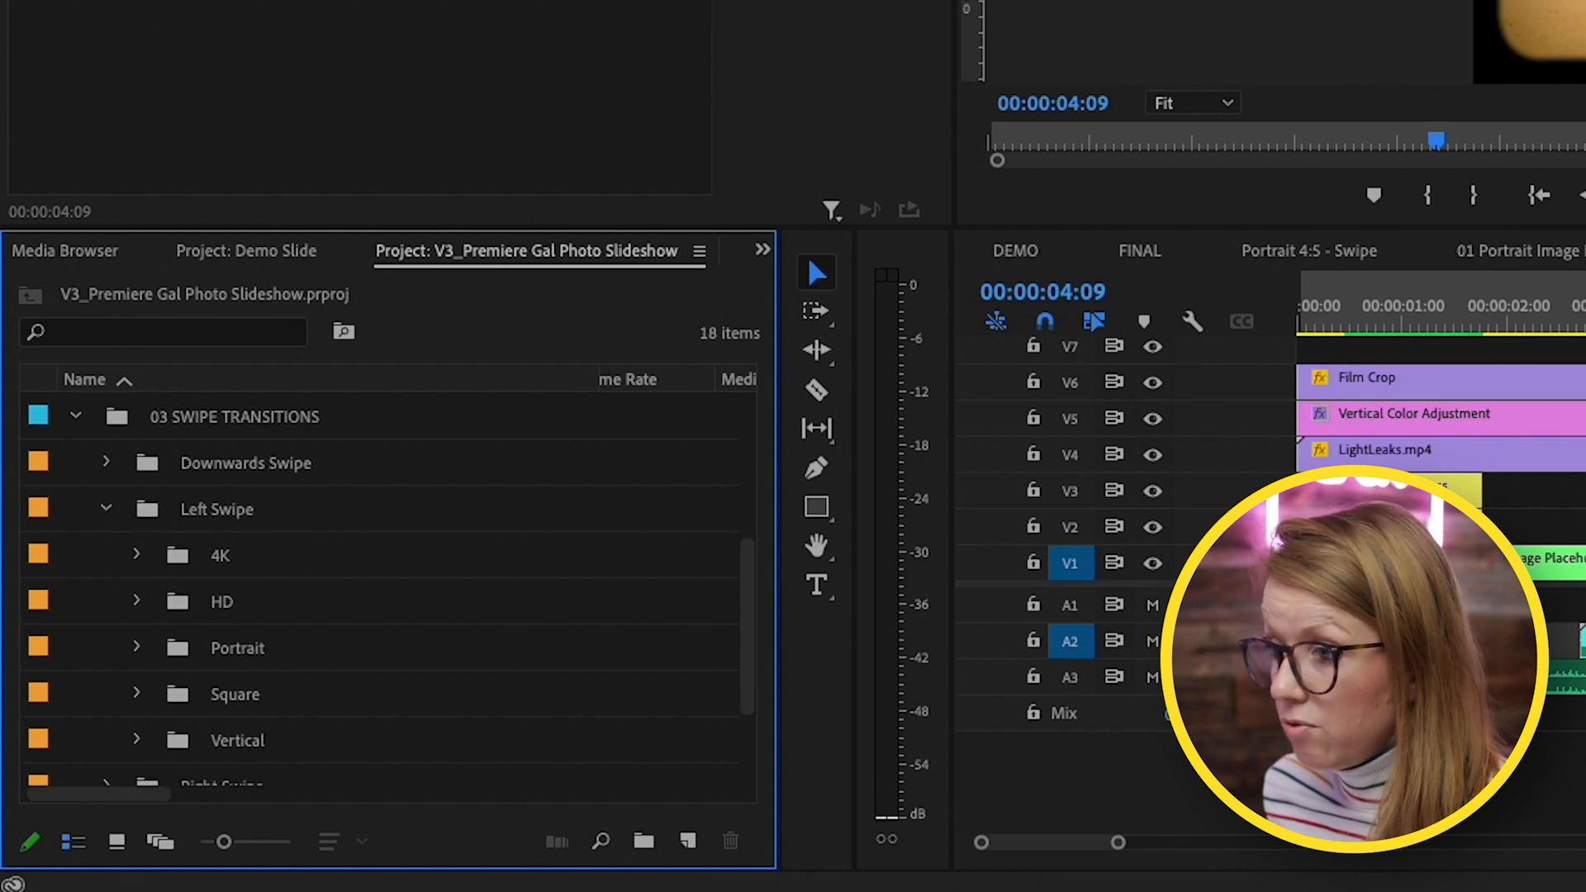
pyautogui.click(137, 740)
pyautogui.scroll(-3, 140, 743)
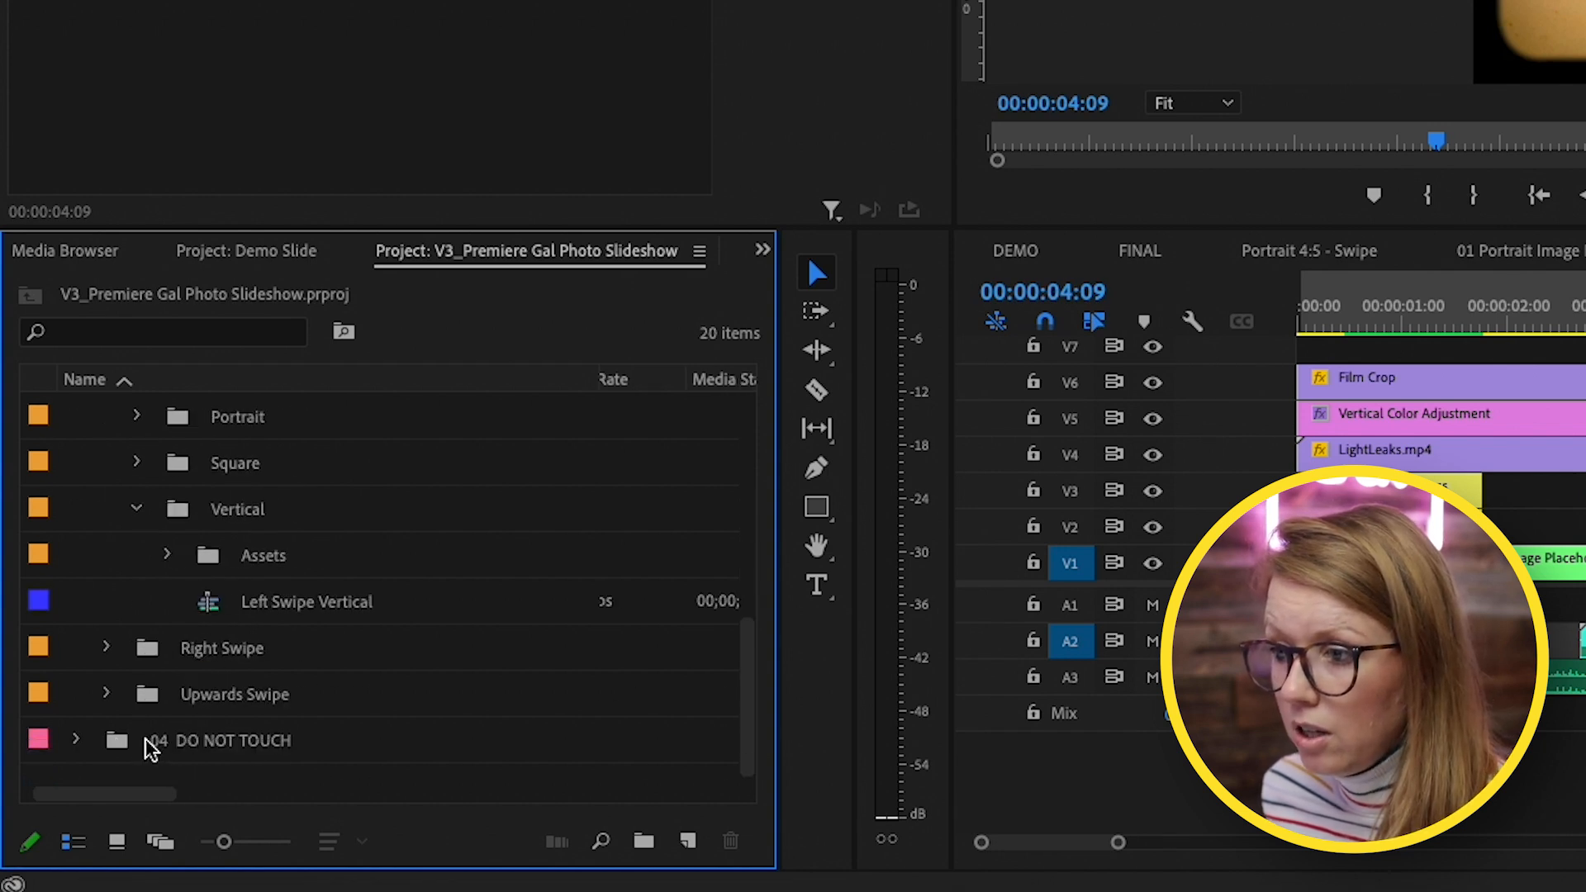
pyautogui.click(214, 612)
pyautogui.doubleClick(213, 613)
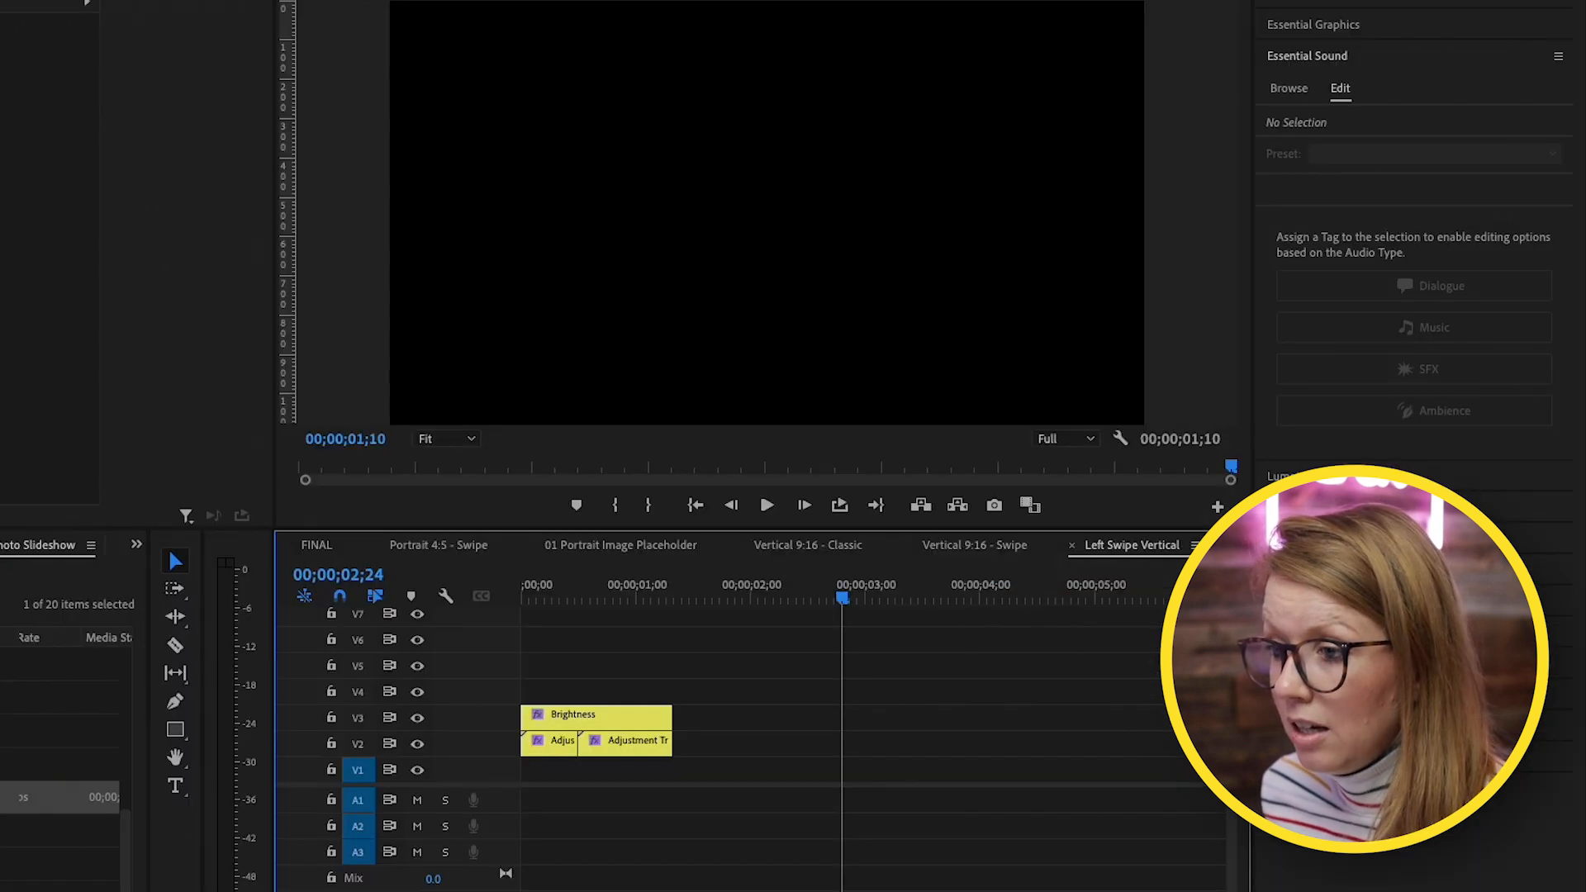
# Step: Copy all of the Left Swipe Vertical clips and return to Vertical 9:16 - Swipe with the playhead at 00:00:02:17
pyautogui.moveTo(549, 682); pyautogui.dragTo(648, 781)
pyautogui.click(995, 552)
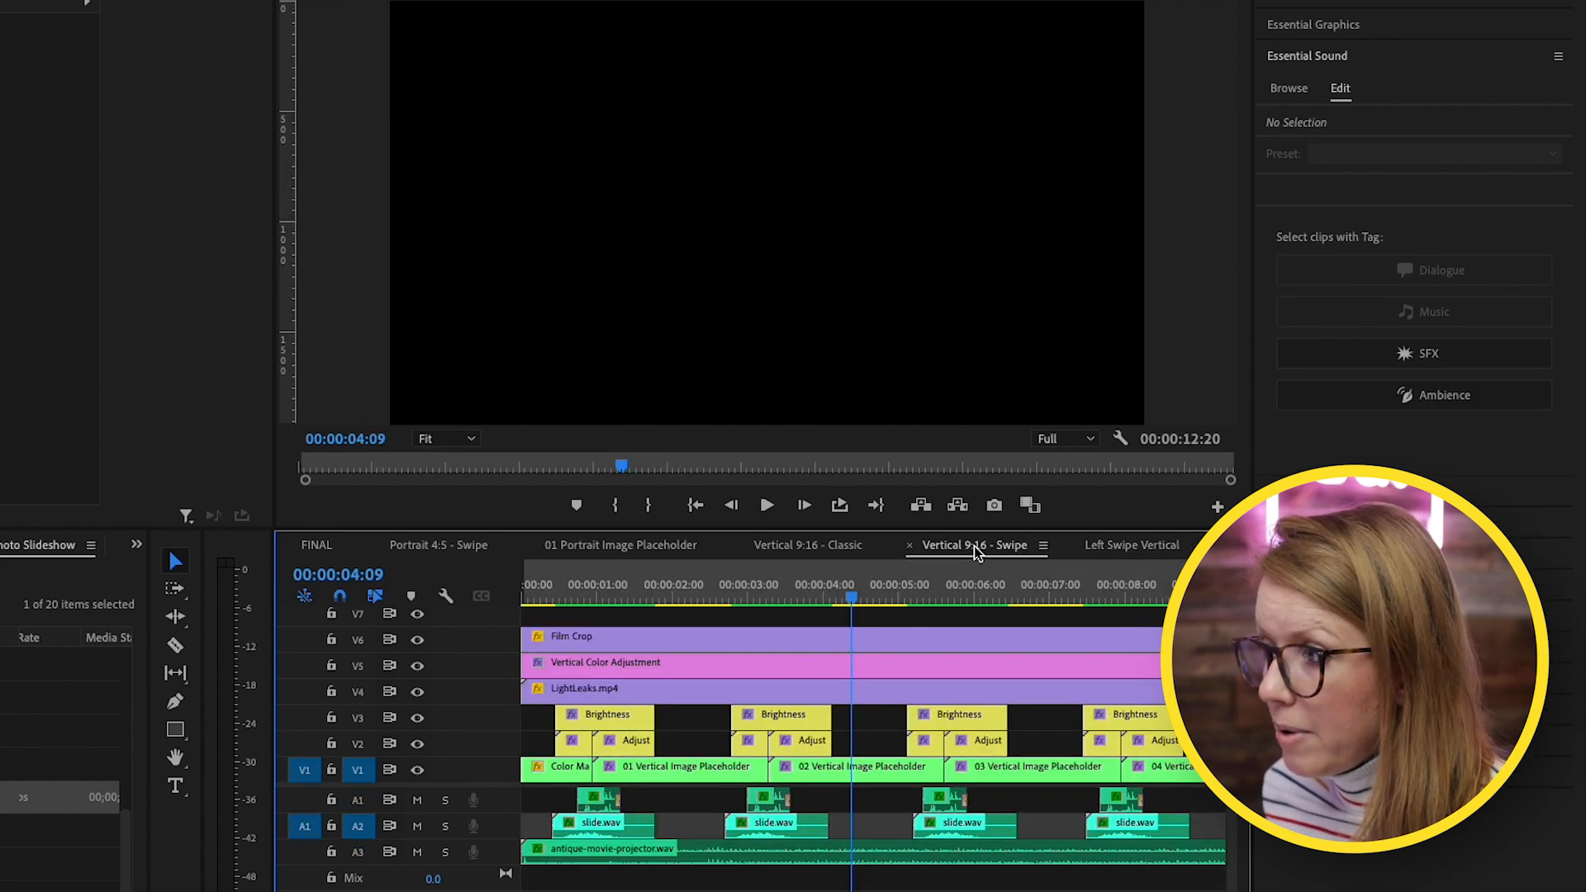
pyautogui.click(727, 586)
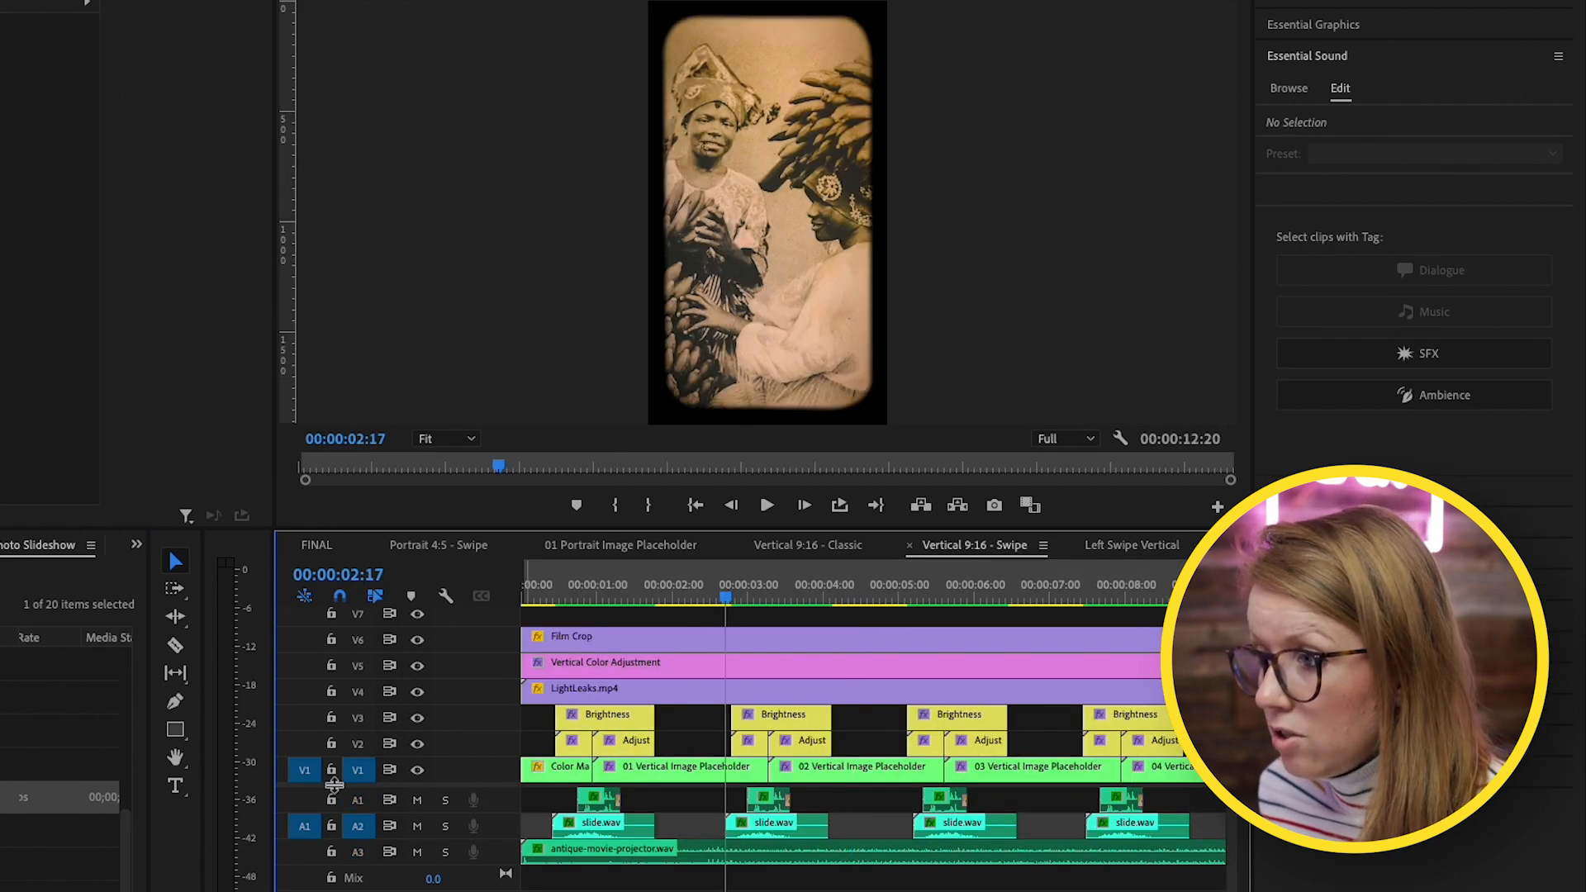
# Step: Make V2 the only targeted video track by targeting it and turning off V1's track target and source patch
pyautogui.click(357, 744)
pyautogui.click(358, 769)
pyautogui.click(304, 769)
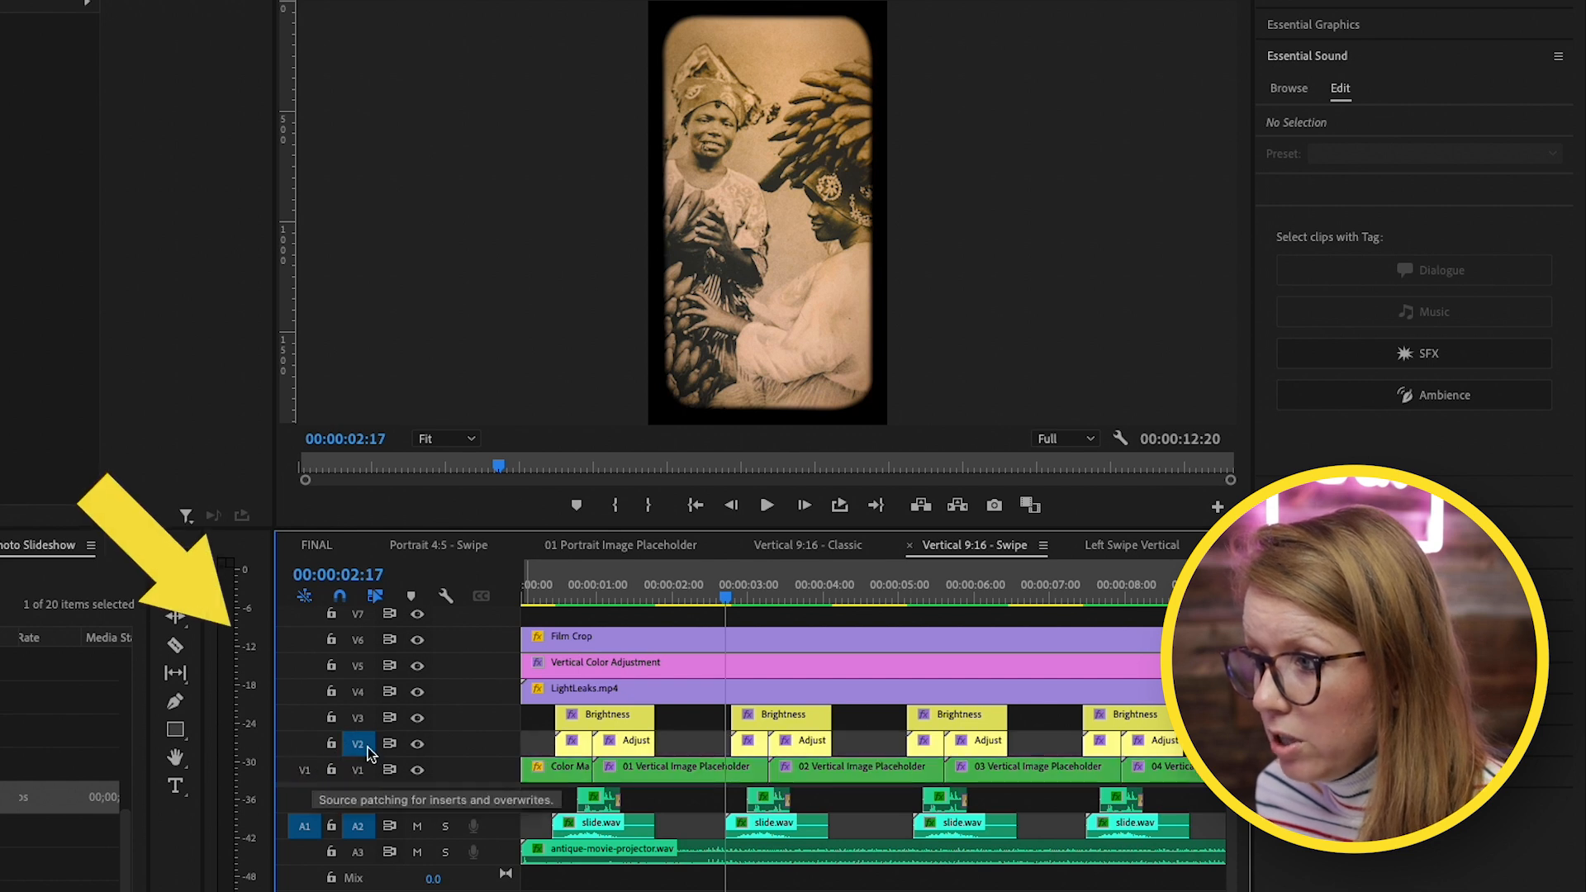
# Step: Replace the transition clips between the 01 and 02 Vertical Image Placeholders with the copied left swipe, lining it up with the cut
pyautogui.moveTo(694, 720); pyautogui.dragTo(877, 745)
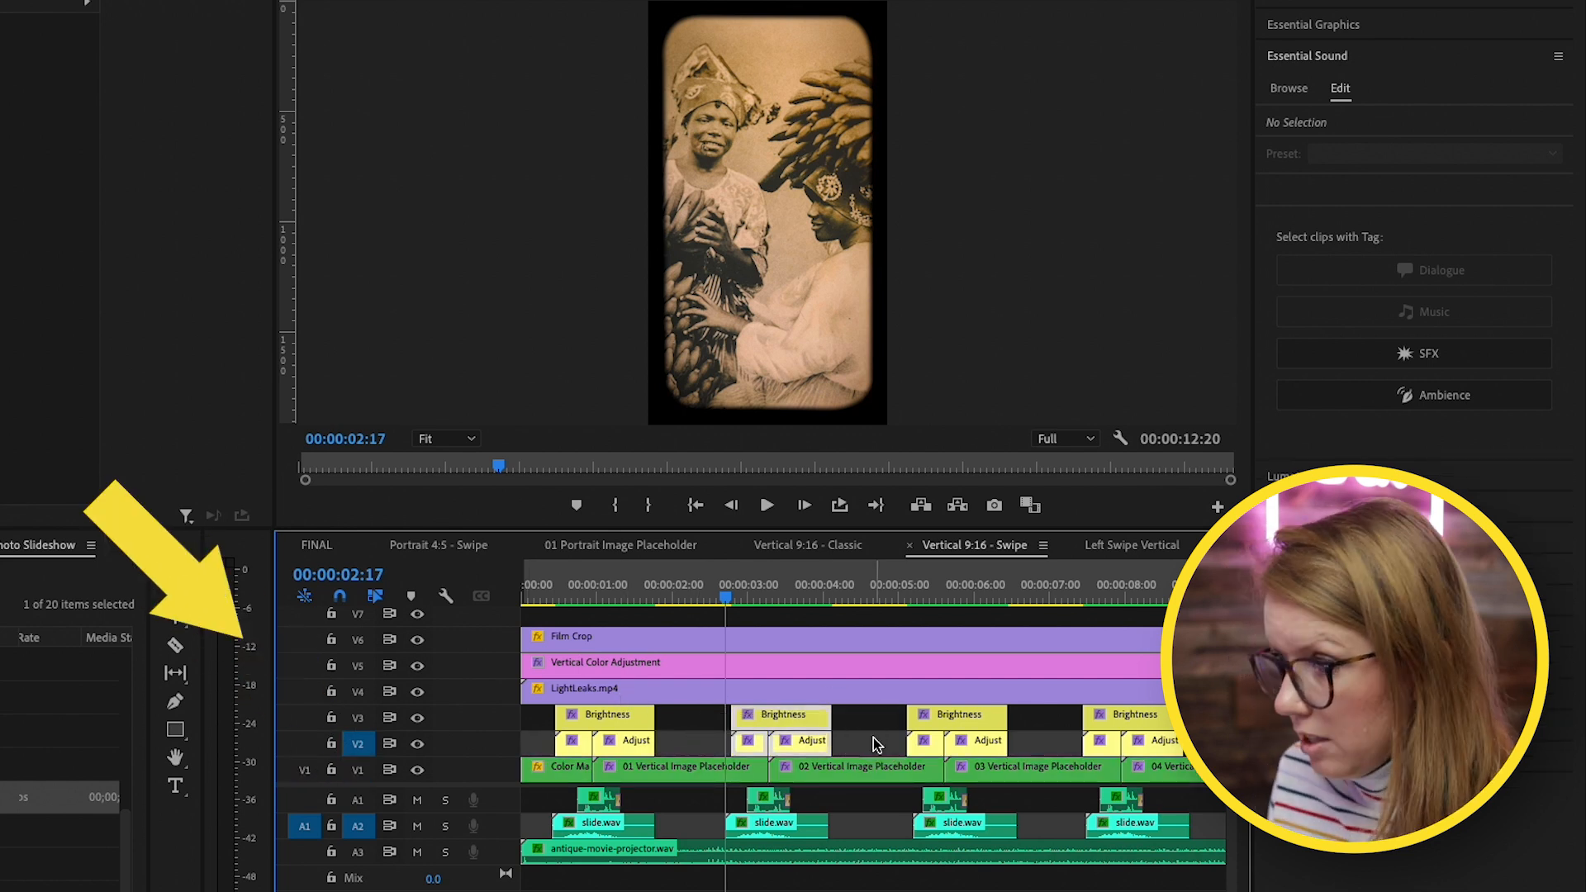
pyautogui.press('Delete')
pyautogui.hotkey('ctrl', 'v')
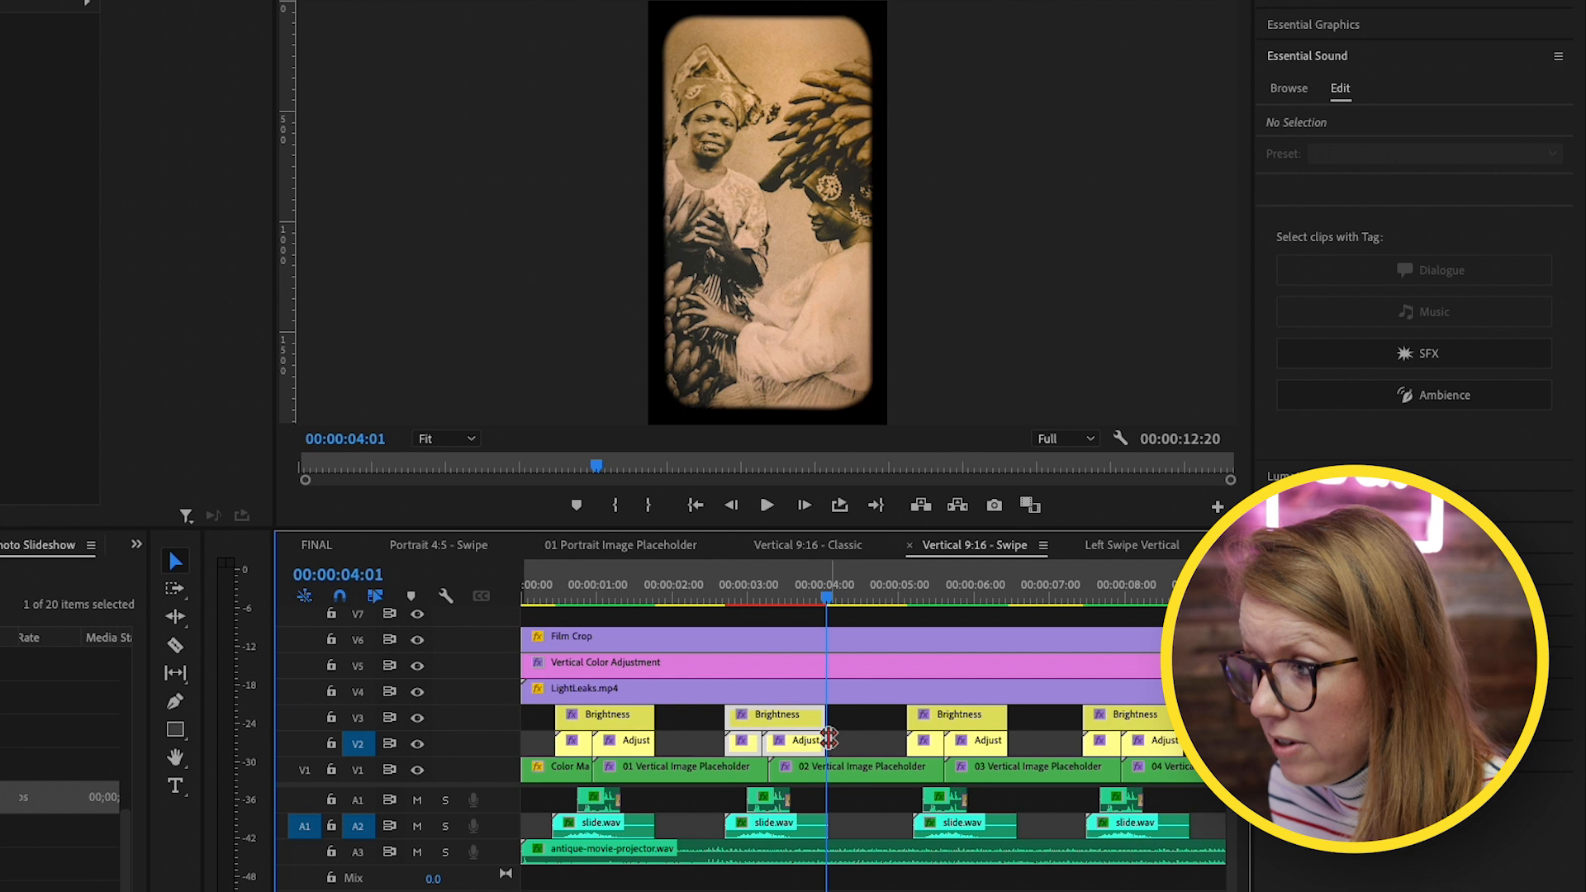
pyautogui.moveTo(793, 747); pyautogui.dragTo(807, 744)
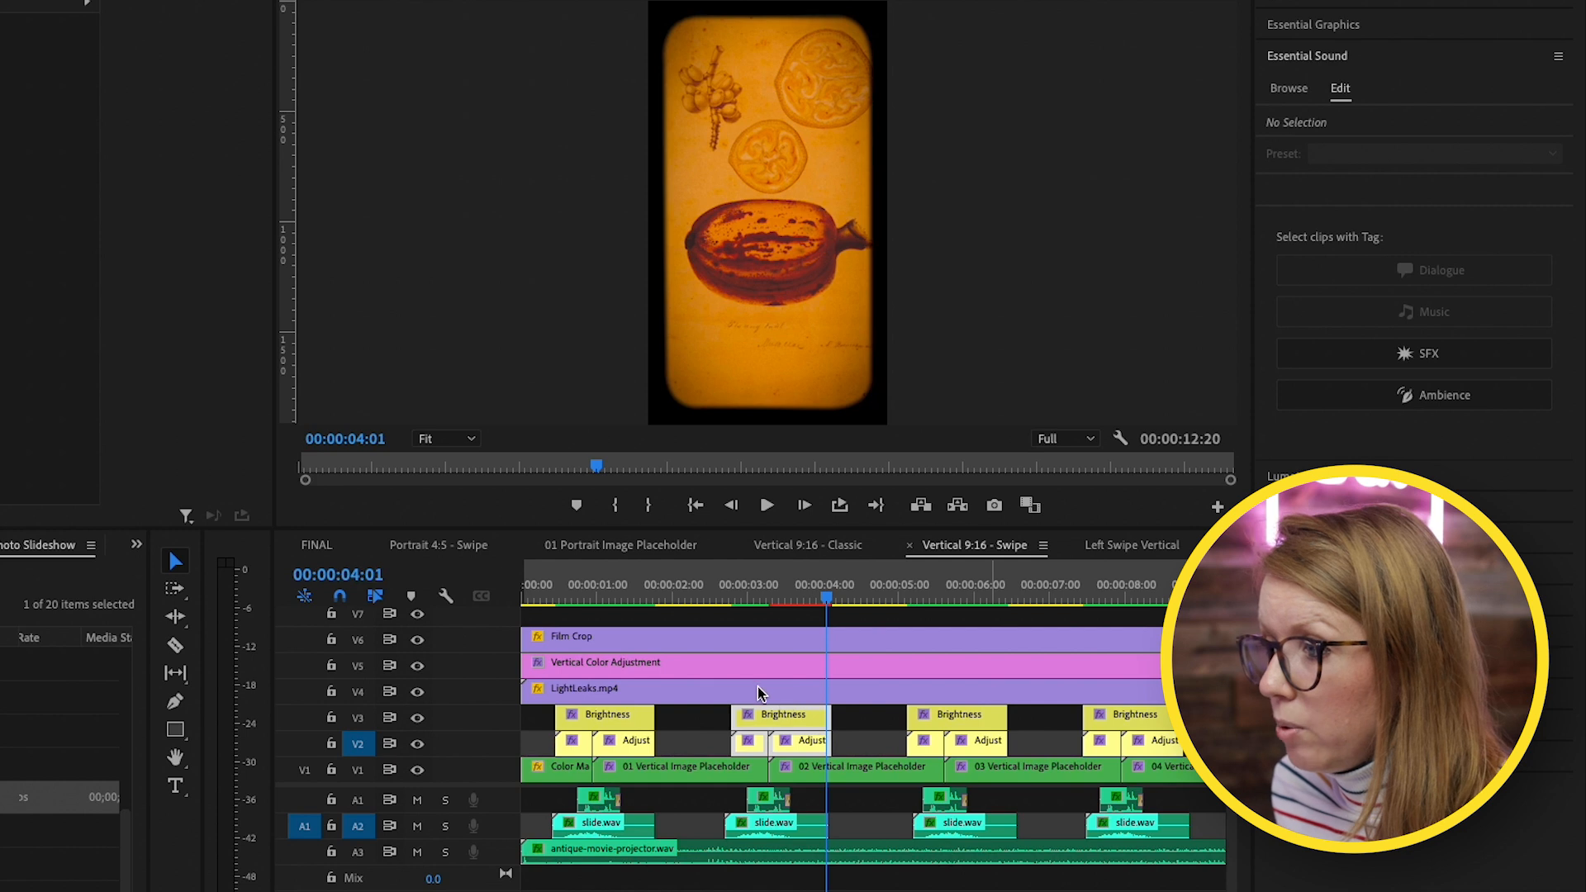
# Step: Play the Vertical 9:16 - Swipe slideshow from about 2 seconds to review the new left swipe transition
pyautogui.press('space')
pyautogui.click(695, 585)
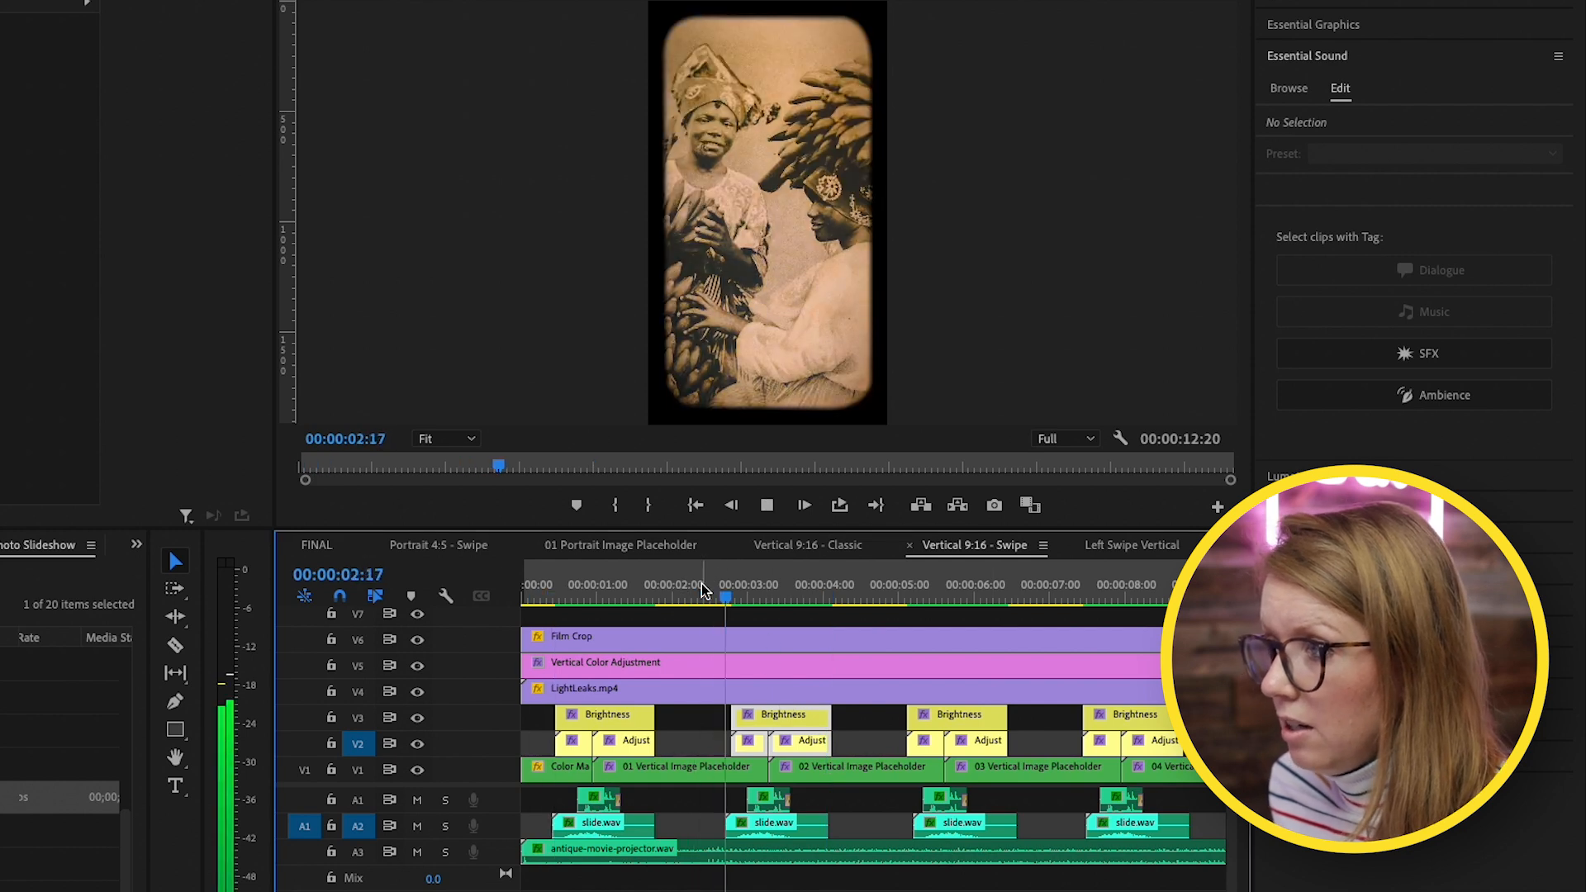
pyautogui.press('space')
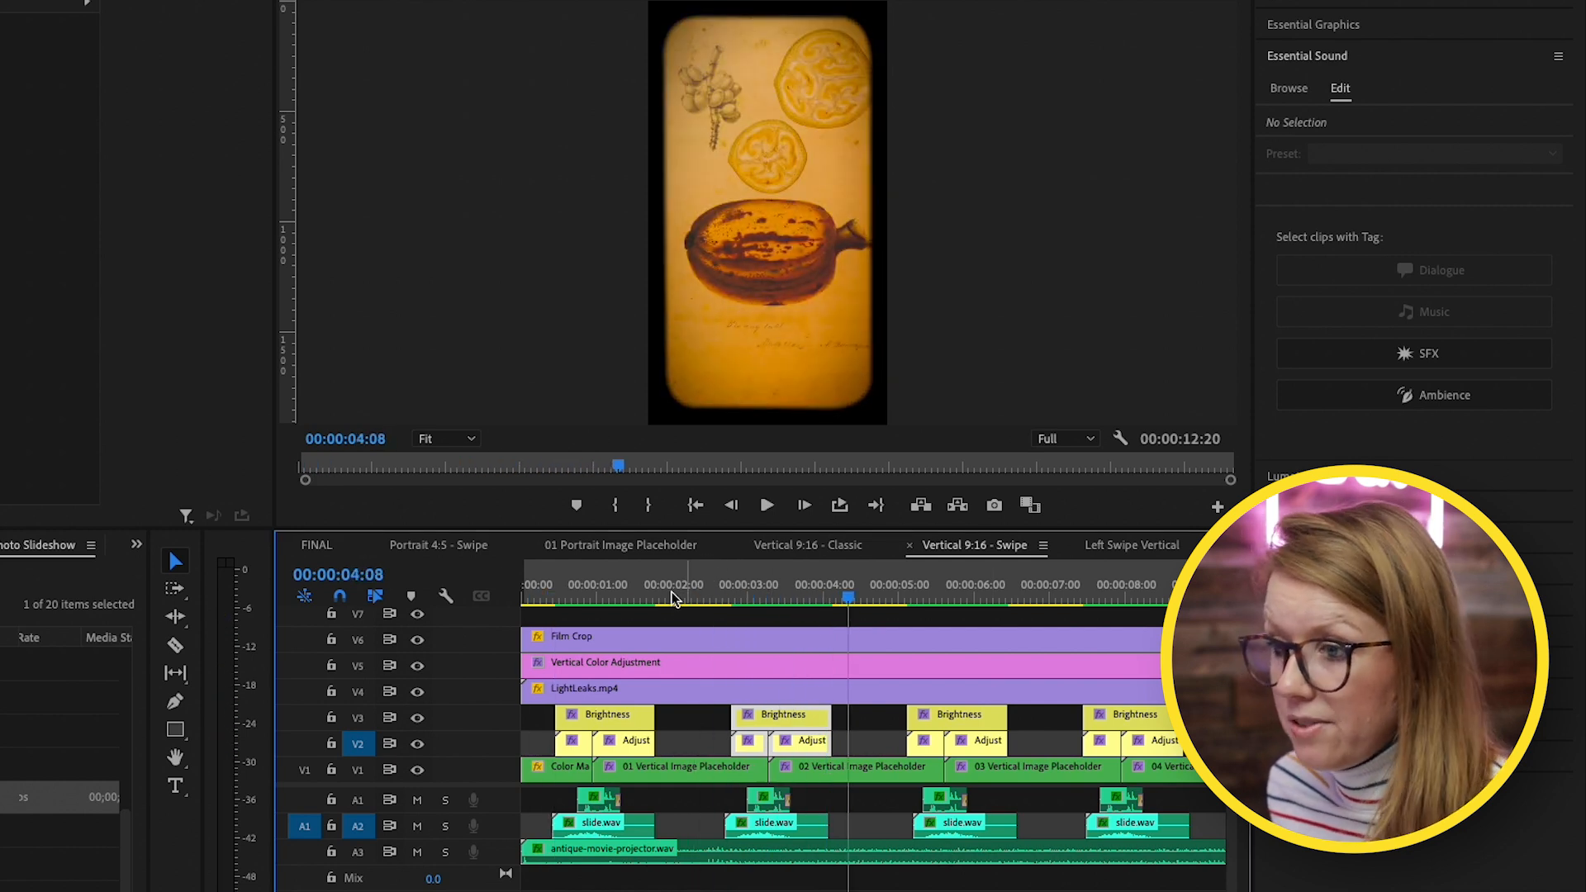
pyautogui.scroll(5, 60, 768)
pyautogui.scroll(-1, 59, 768)
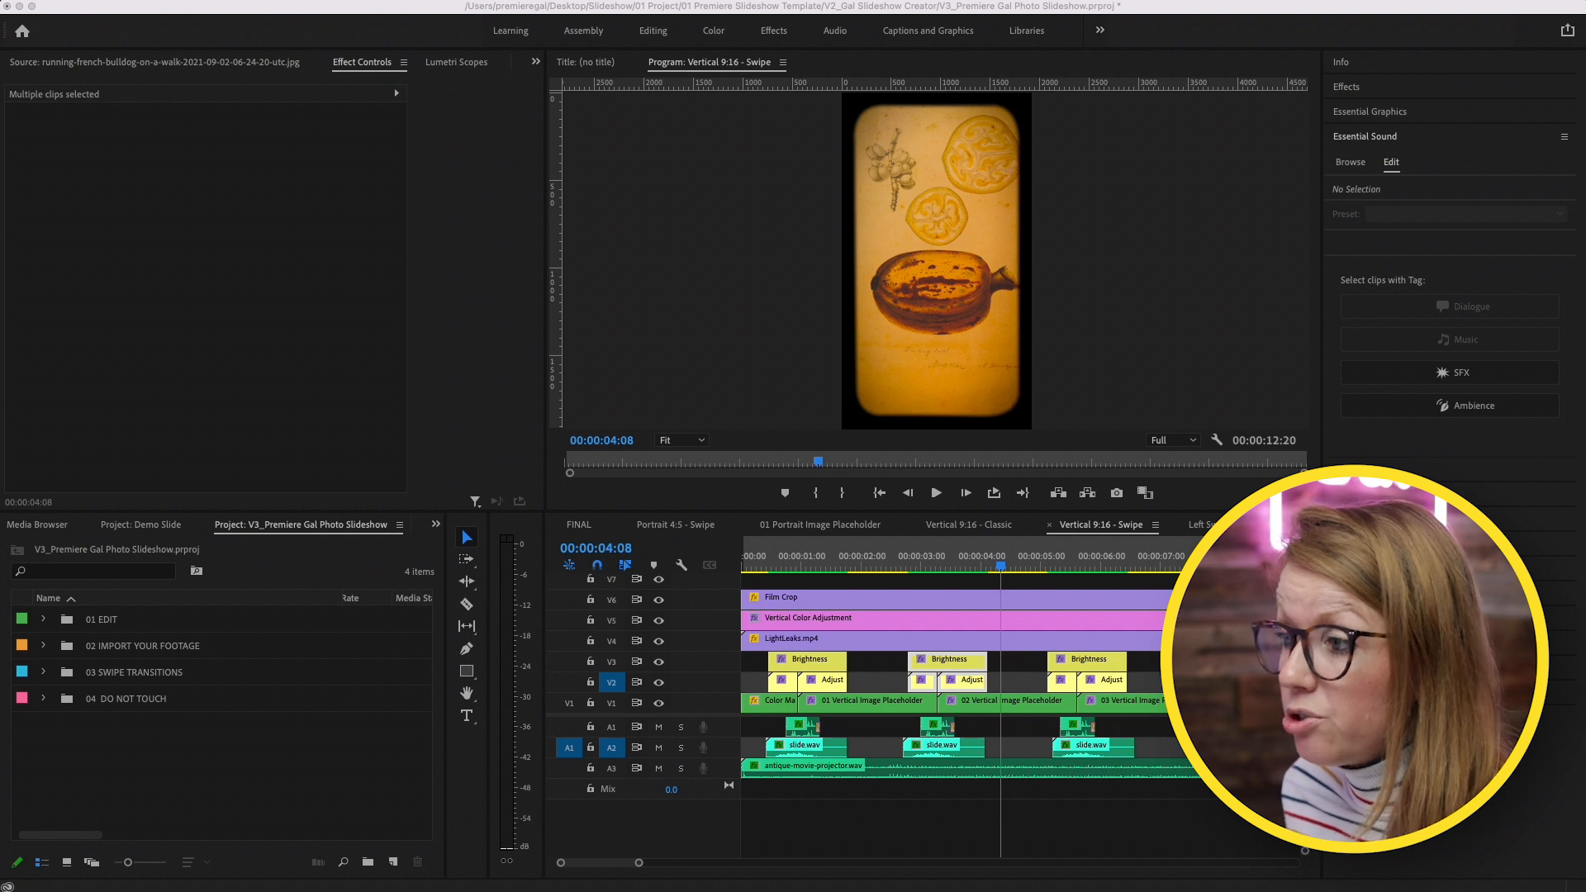
# Step: From Finder's V3_GAL SLIDESHOW CREATOR folder, import the entire V3_Premiere Gal Photo Slideshow project, creating a folder for imported items and allowing duplicate media
pyautogui.moveTo(588, 883); pyautogui.dragTo(606, 193)
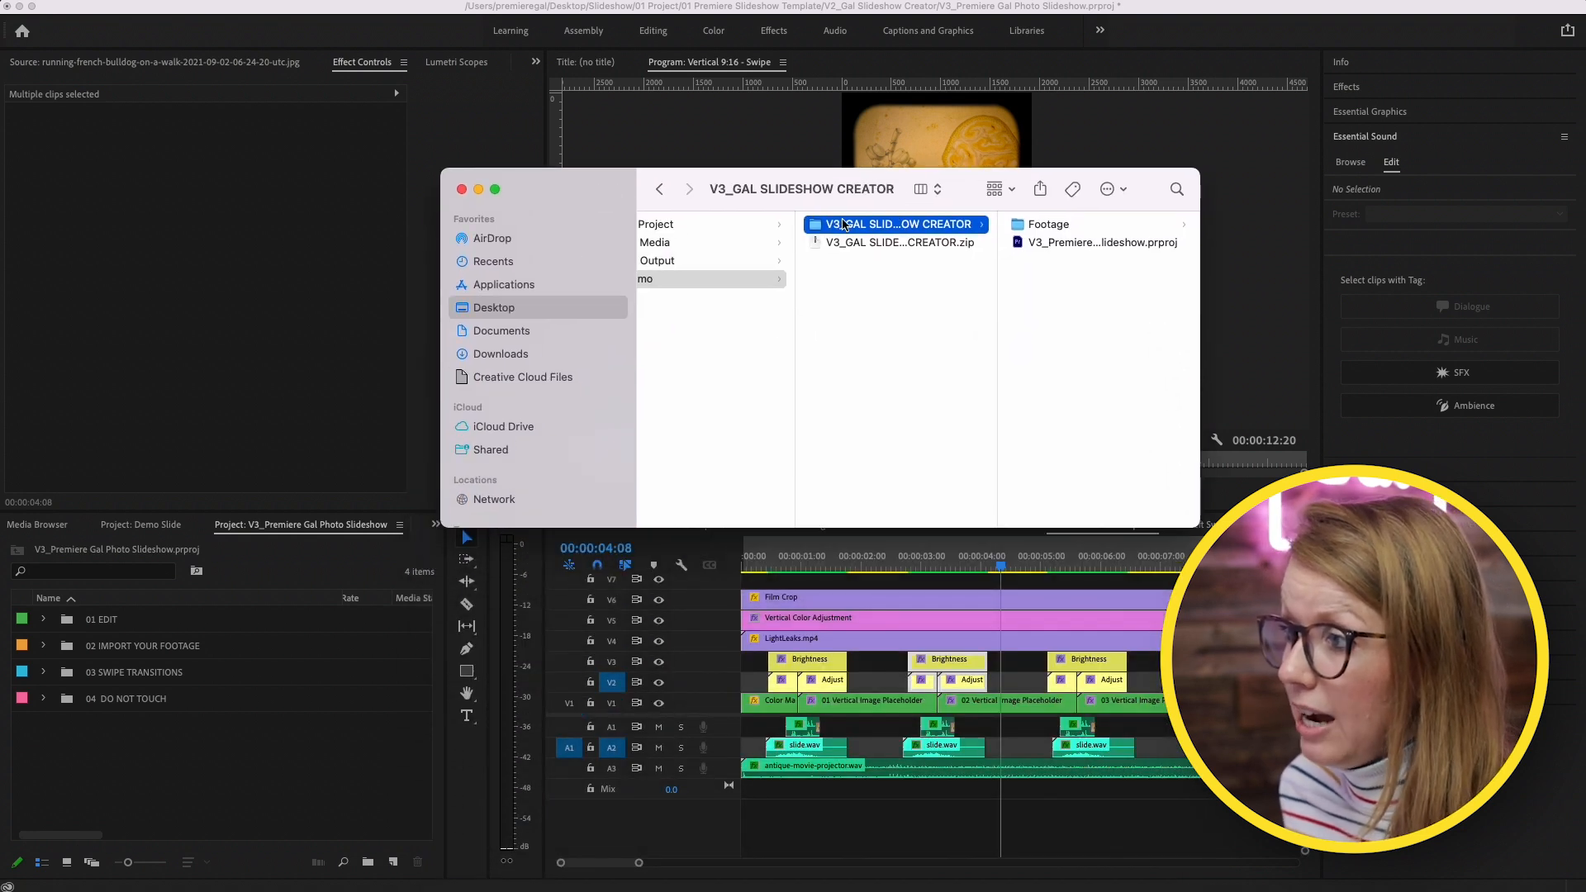
pyautogui.click(1036, 244)
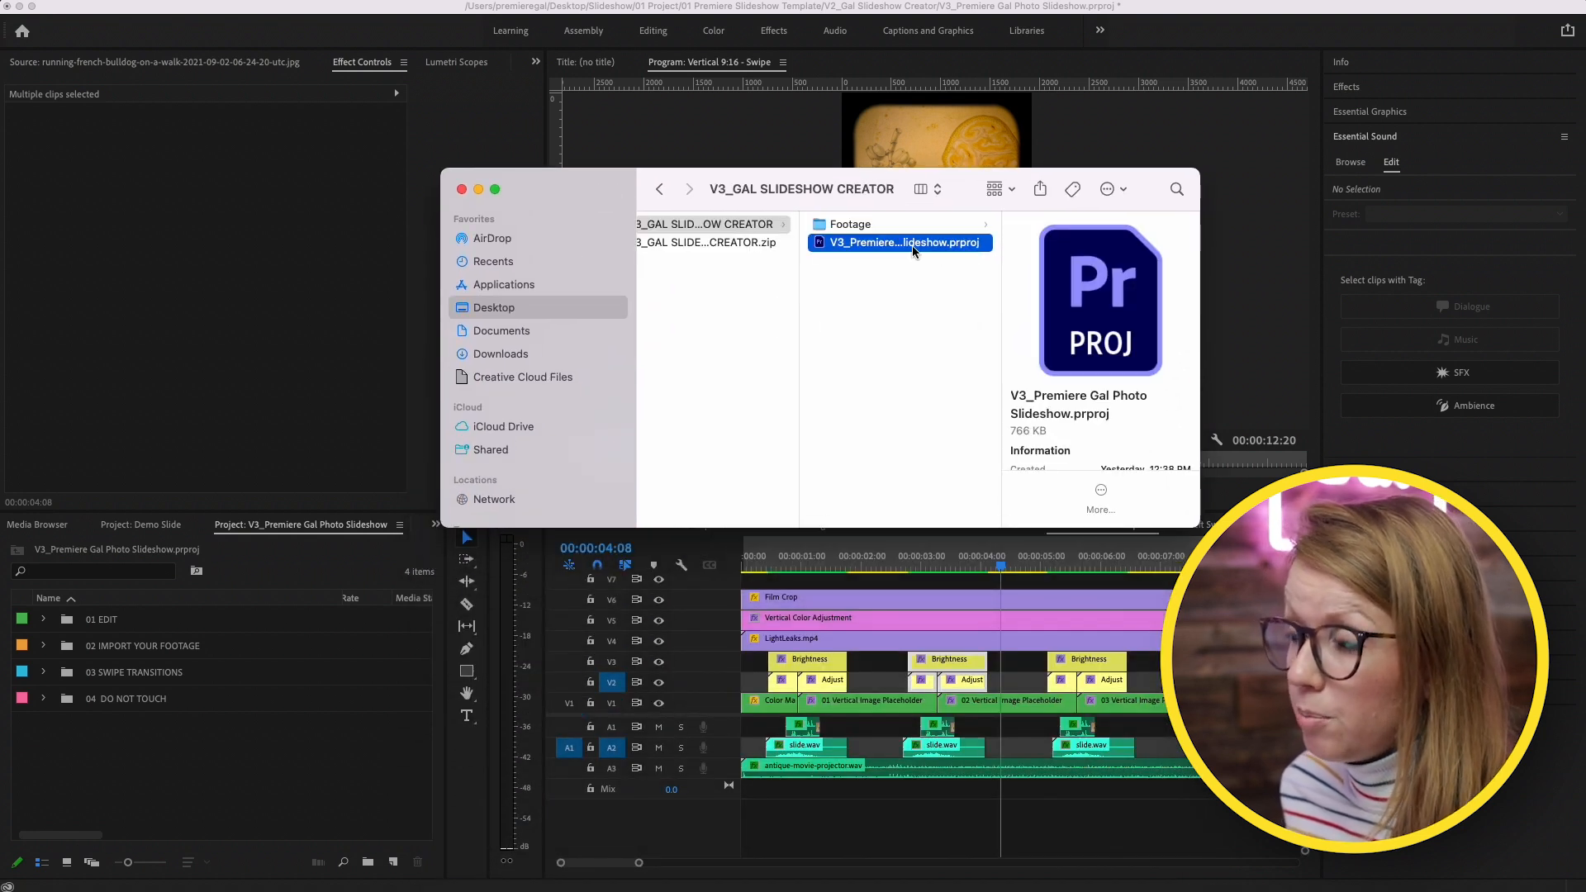
pyautogui.moveTo(889, 247); pyautogui.dragTo(231, 781)
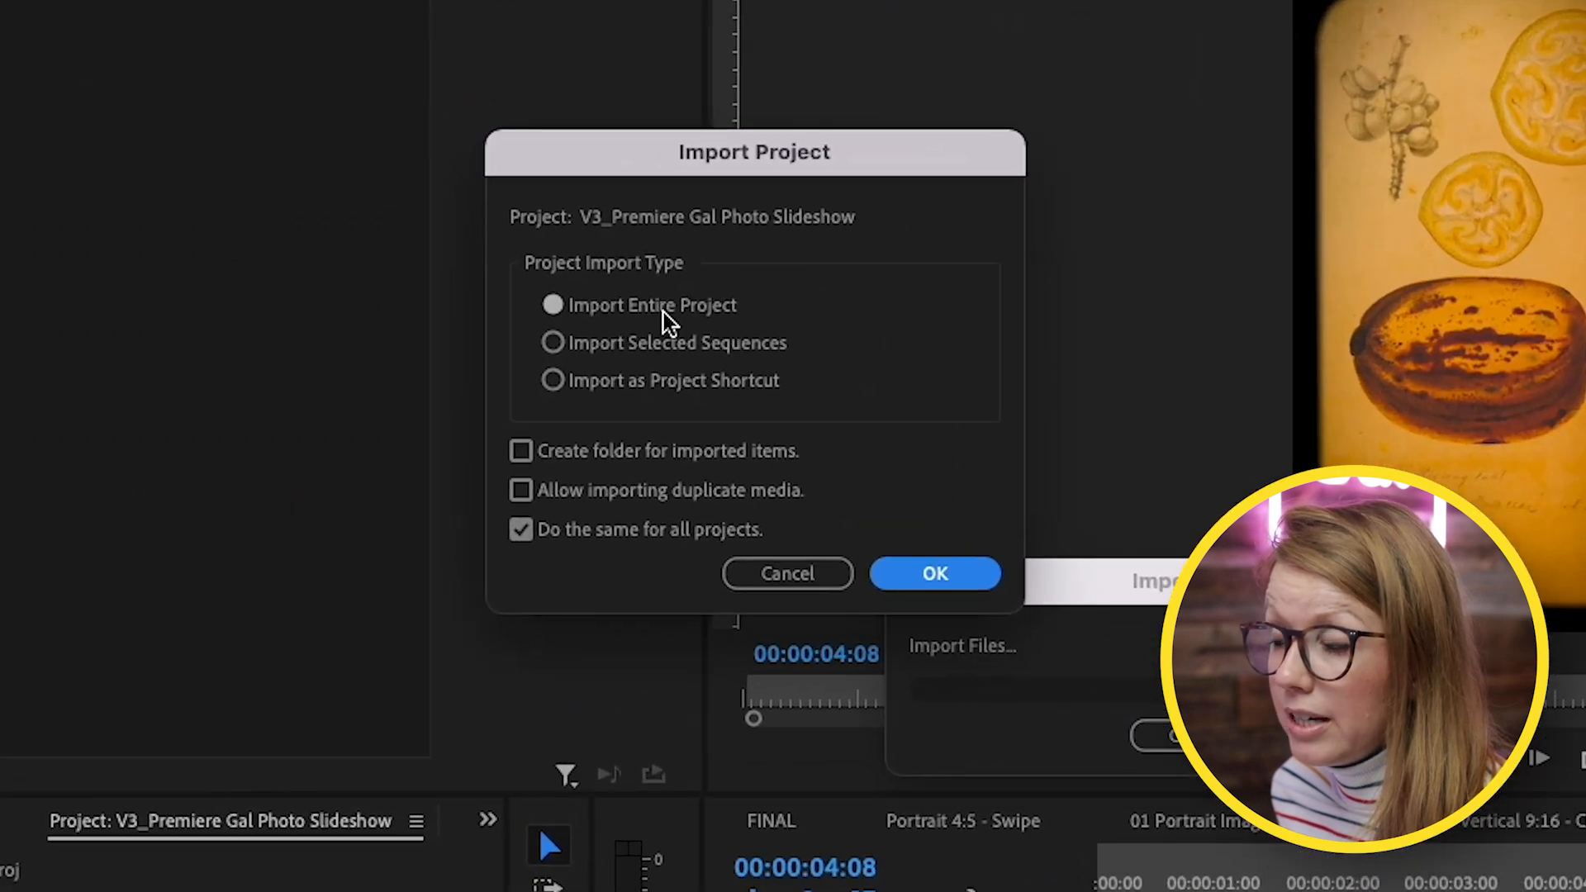
pyautogui.click(534, 474)
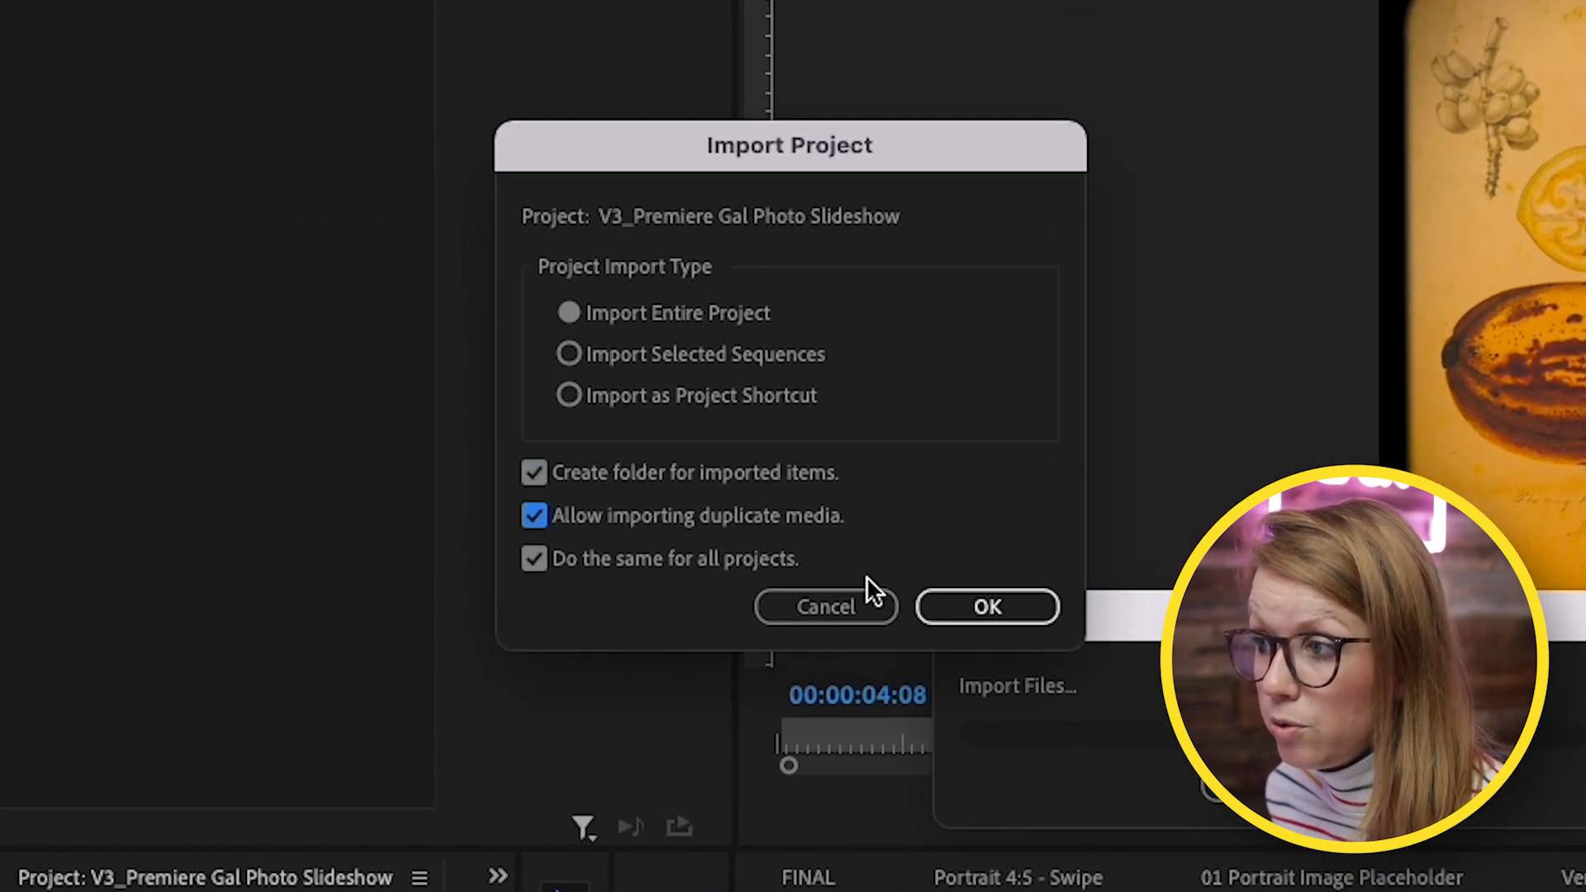
pyautogui.click(995, 602)
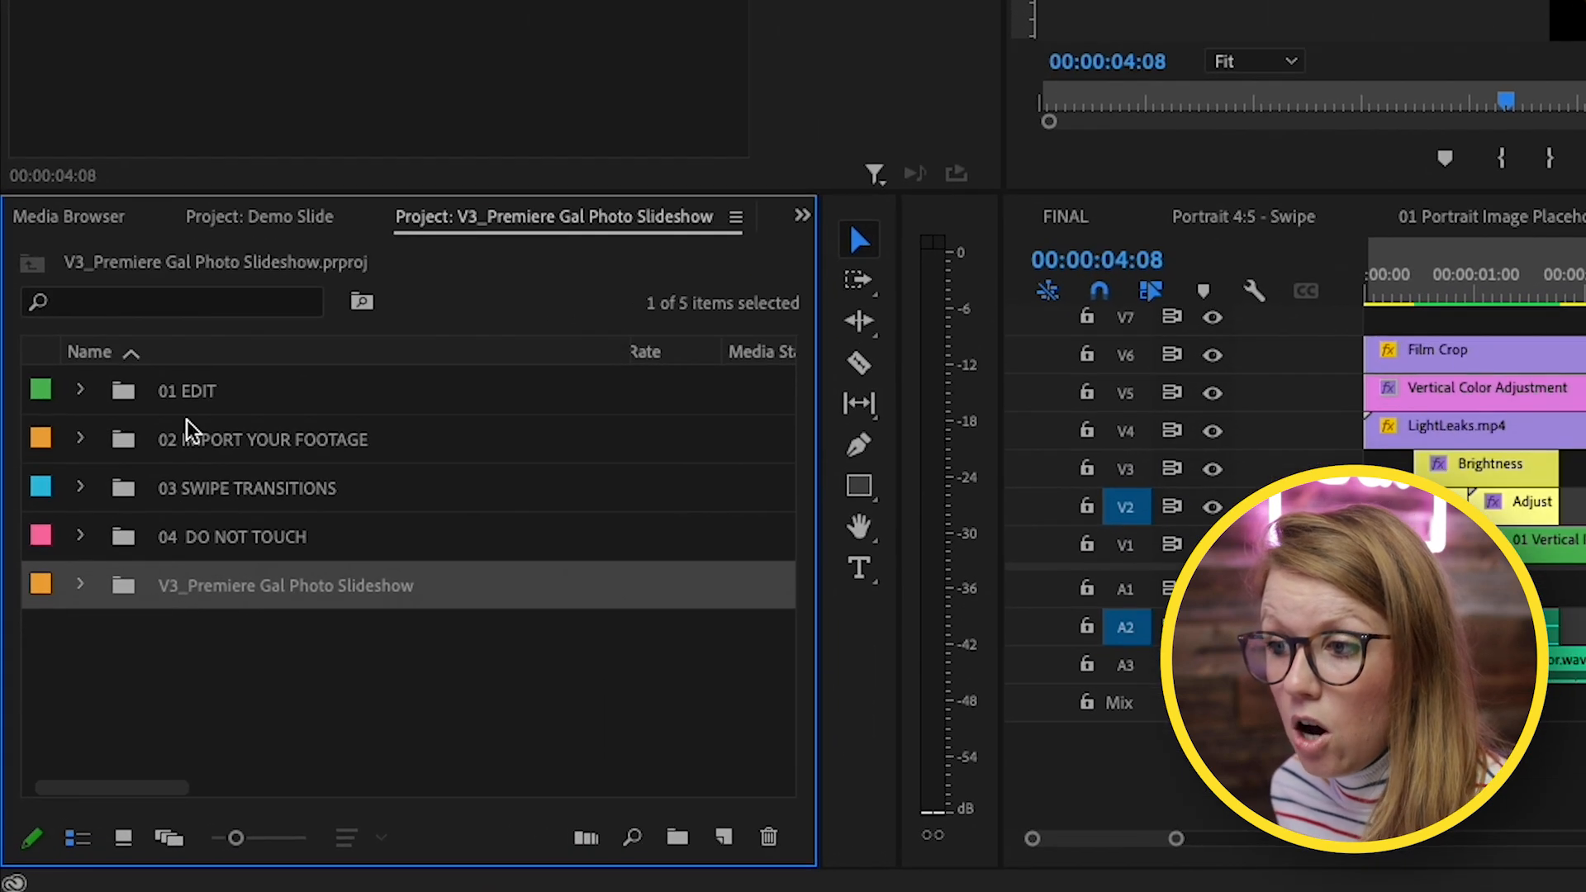
# Step: Inspect the imported V3_Premiere Gal Photo Slideshow folder and its 03 SWIPE TRANSITIONS subfolder, and collapse the imported folder again
pyautogui.click(79, 586)
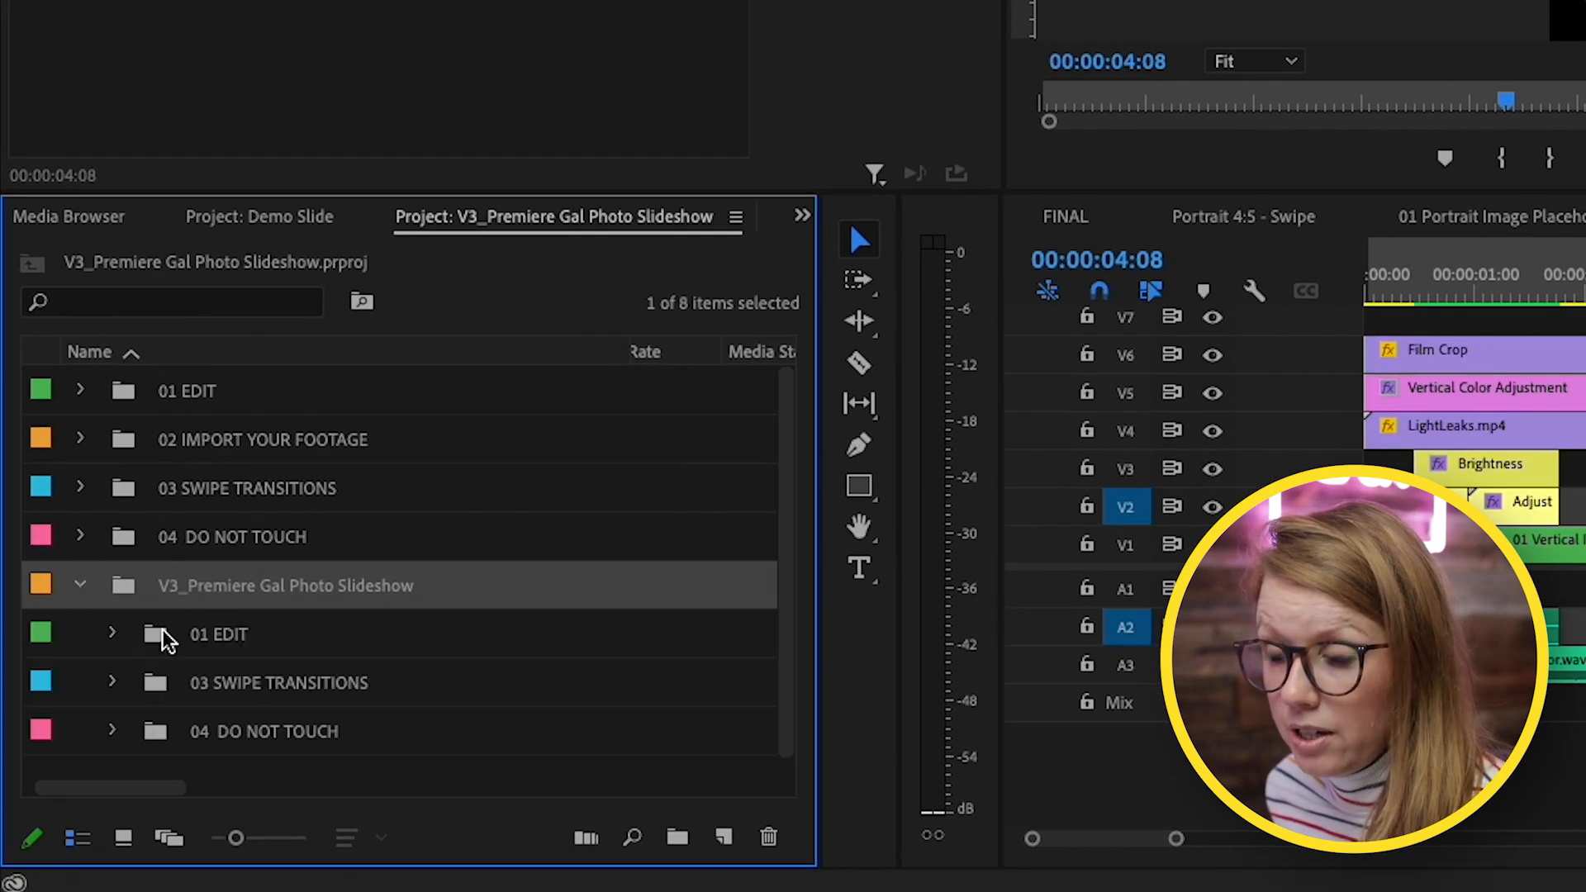
pyautogui.click(111, 682)
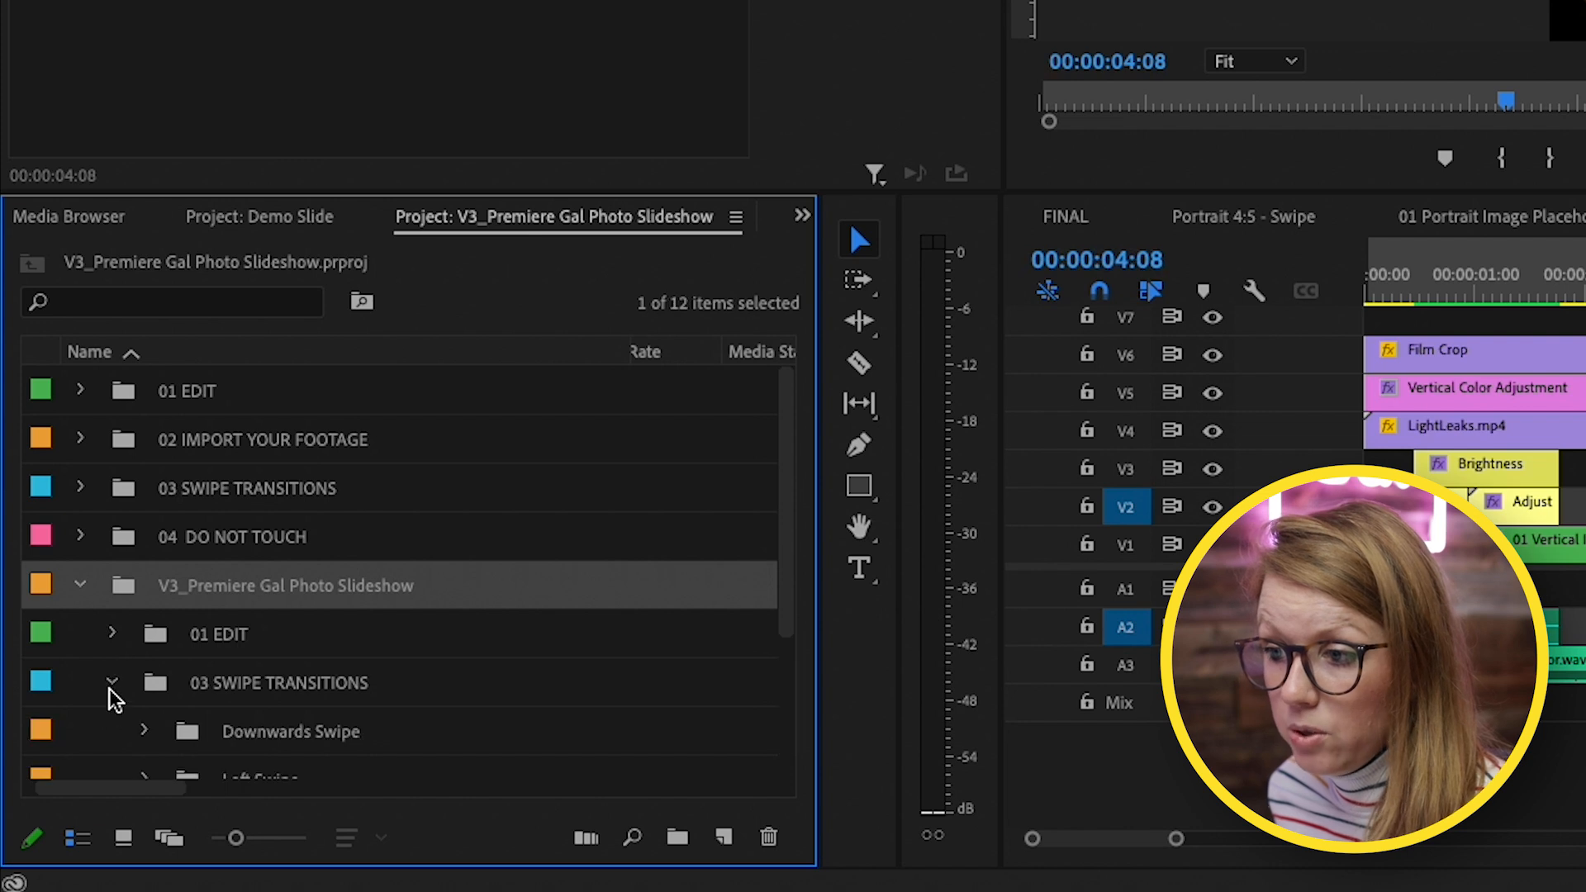
pyautogui.click(80, 585)
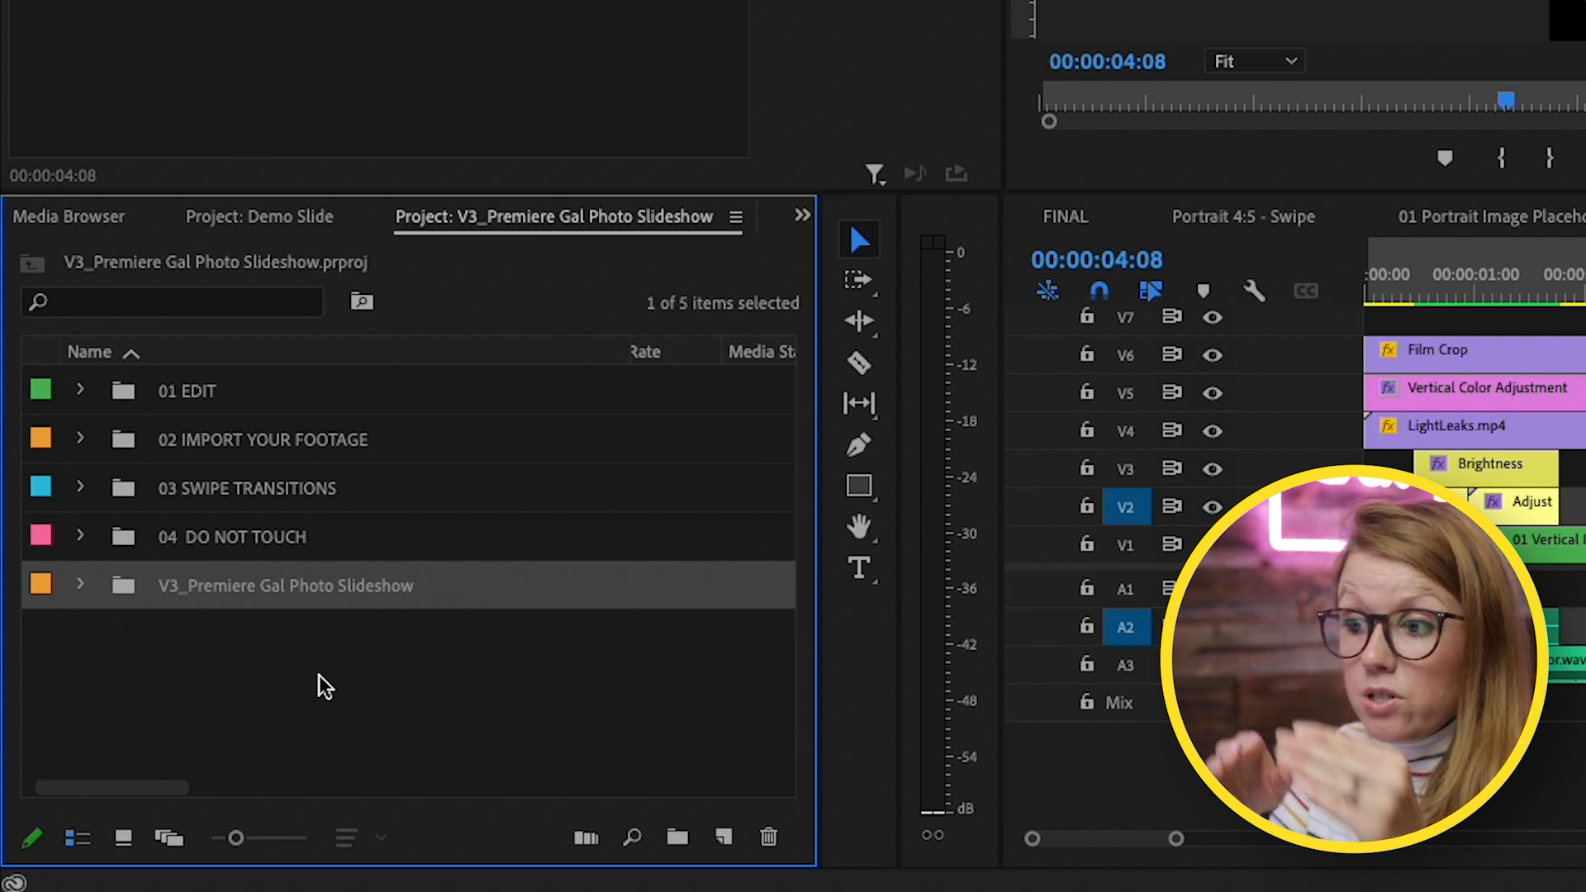